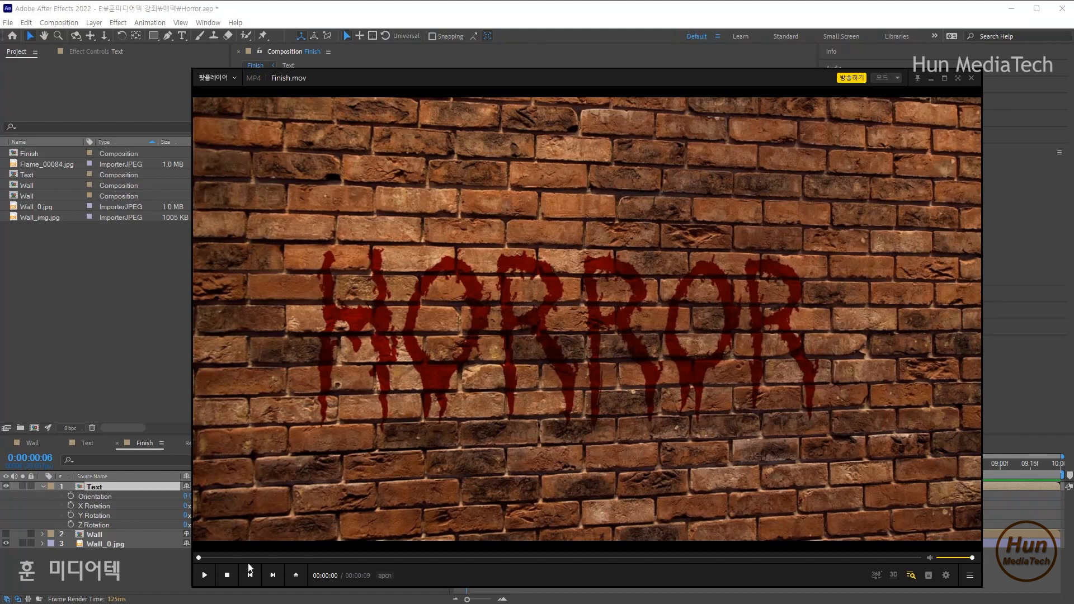
- Play the finished wall-text video Finish.mov in the media player
{"action": "left_click", "coordinate": [205, 576]}
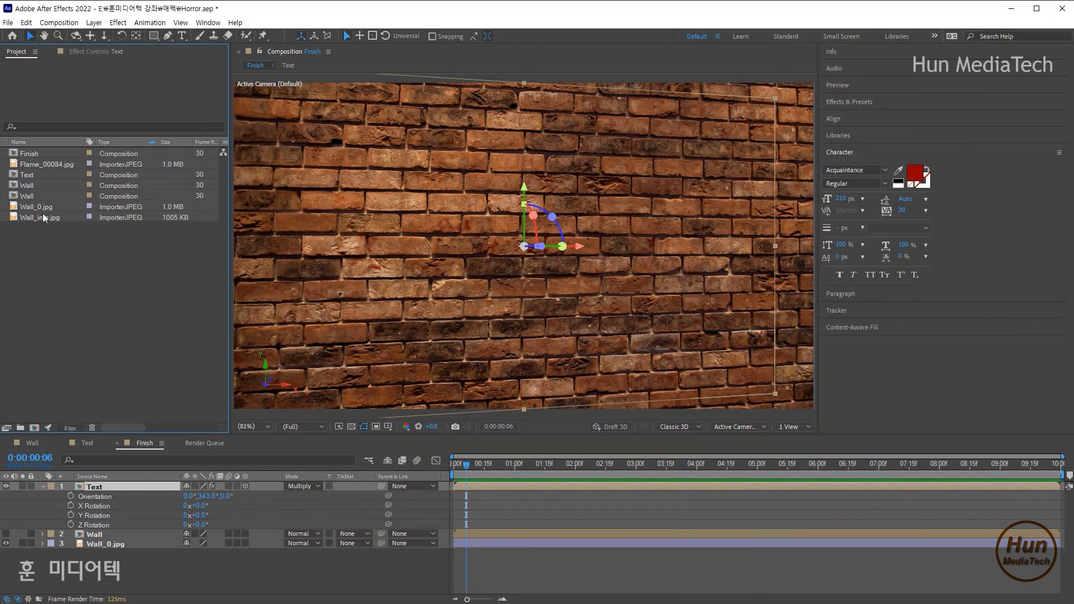
{"action": "left_click", "coordinate": [36, 221]}
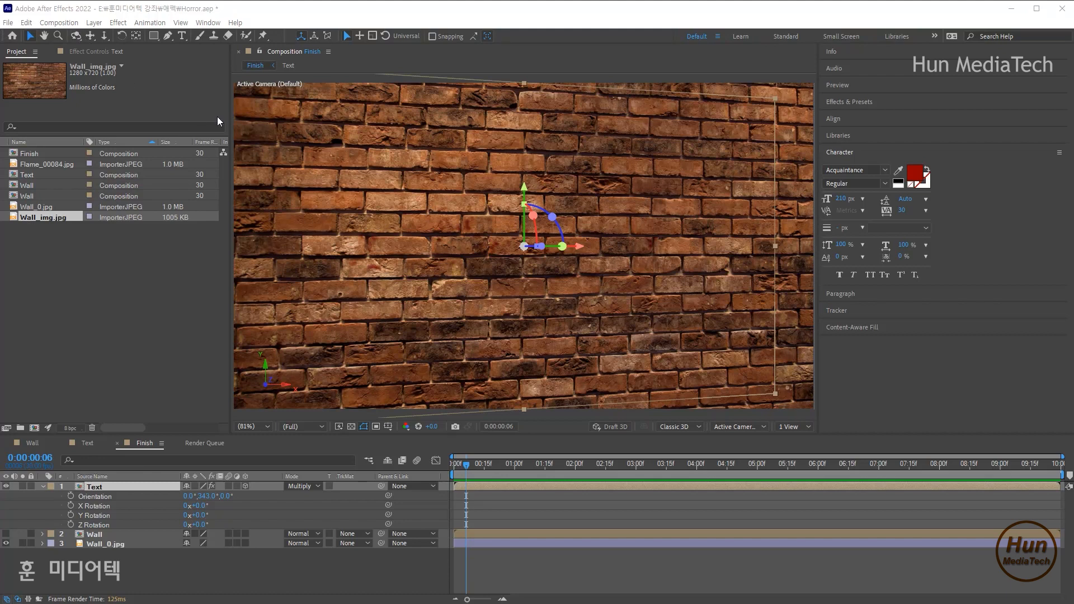
{"action": "left_click_drag", "start_coordinate": [229, 112], "coordinate": [241, 112]}
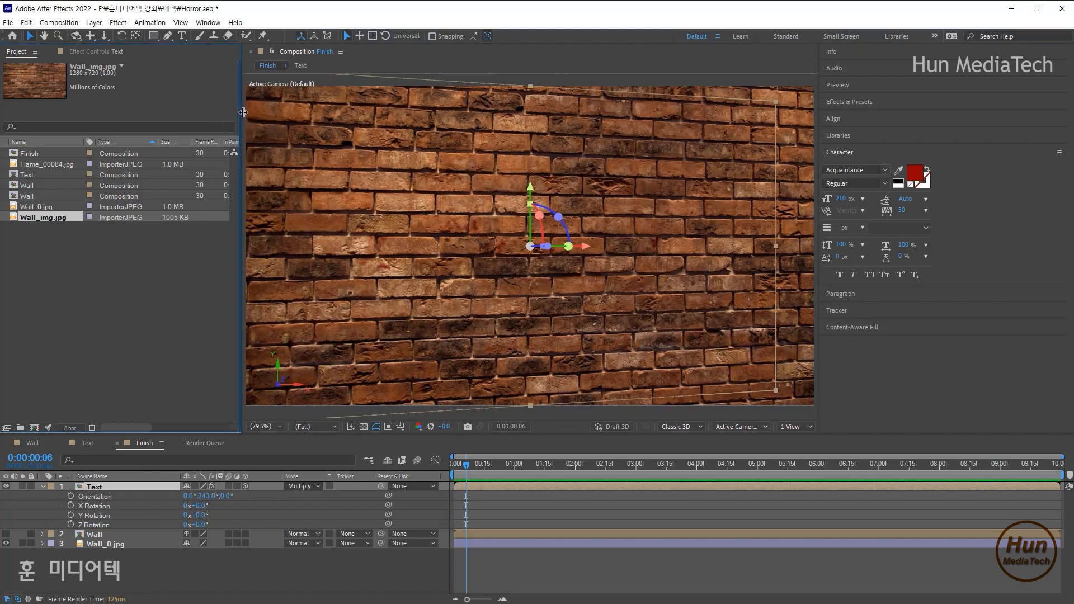
{"action": "left_click", "coordinate": [59, 22]}
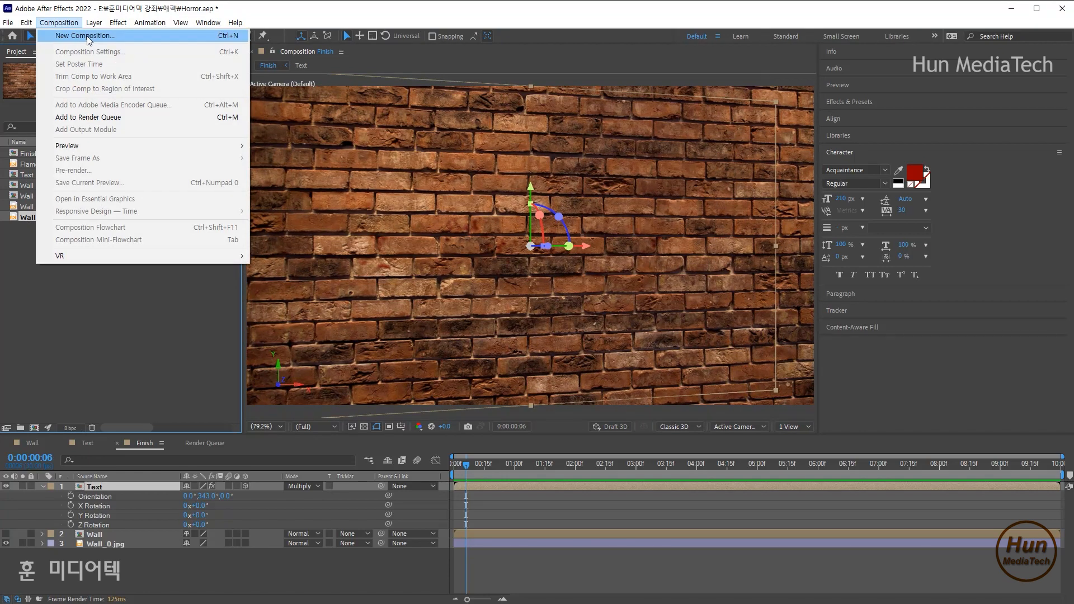
{"action": "left_click", "coordinate": [8, 254]}
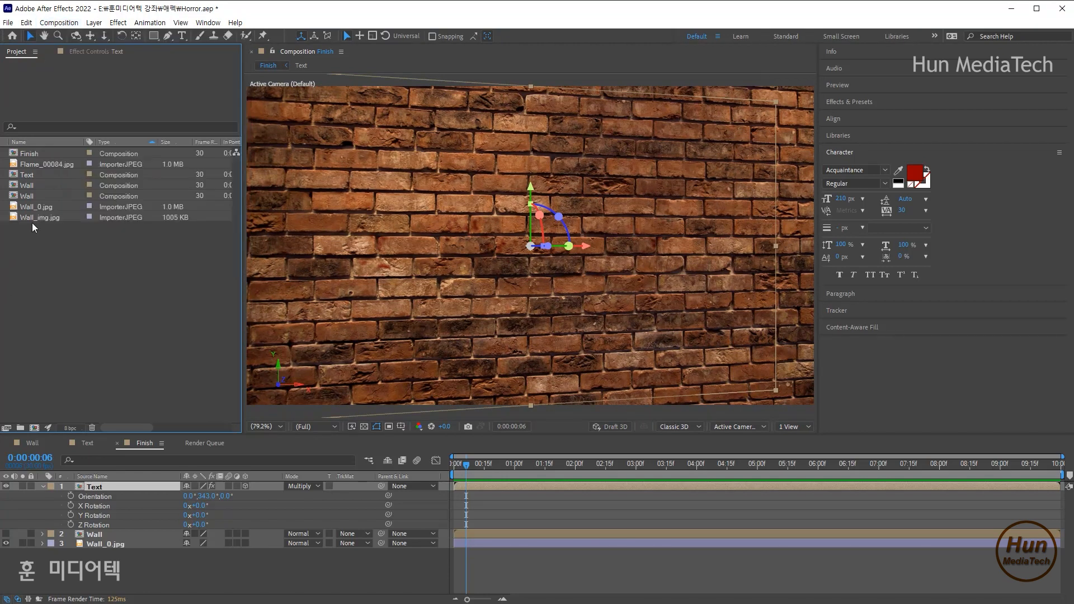
- Create a new 1280 x 720 composition named Wall1 at 30 frames per second with a 10-second duration
{"action": "left_click", "coordinate": [33, 218]}
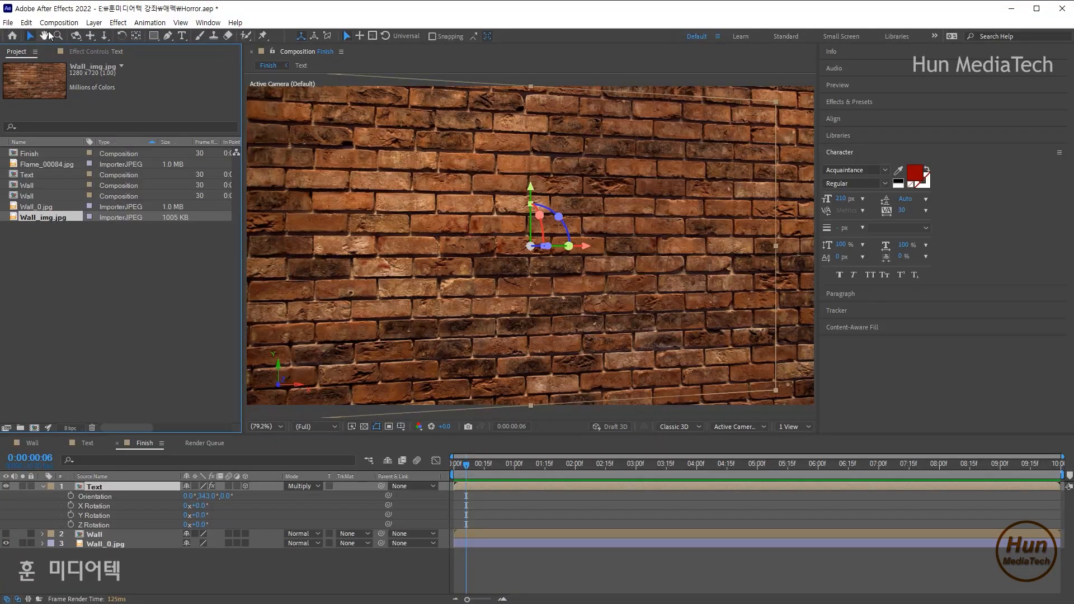
{"action": "left_click", "coordinate": [105, 26]}
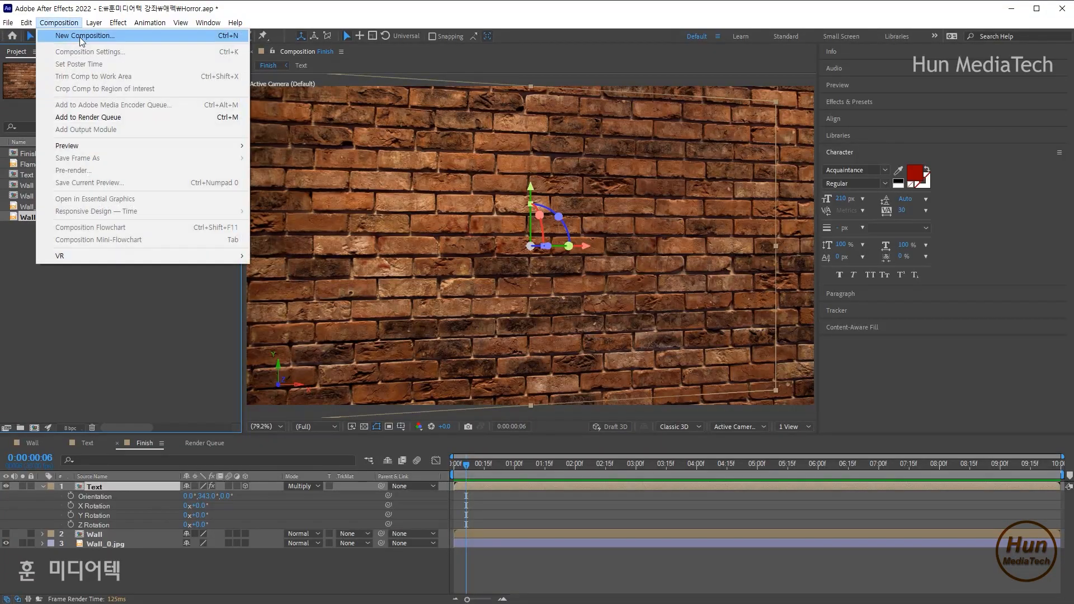
{"action": "left_click", "coordinate": [132, 40]}
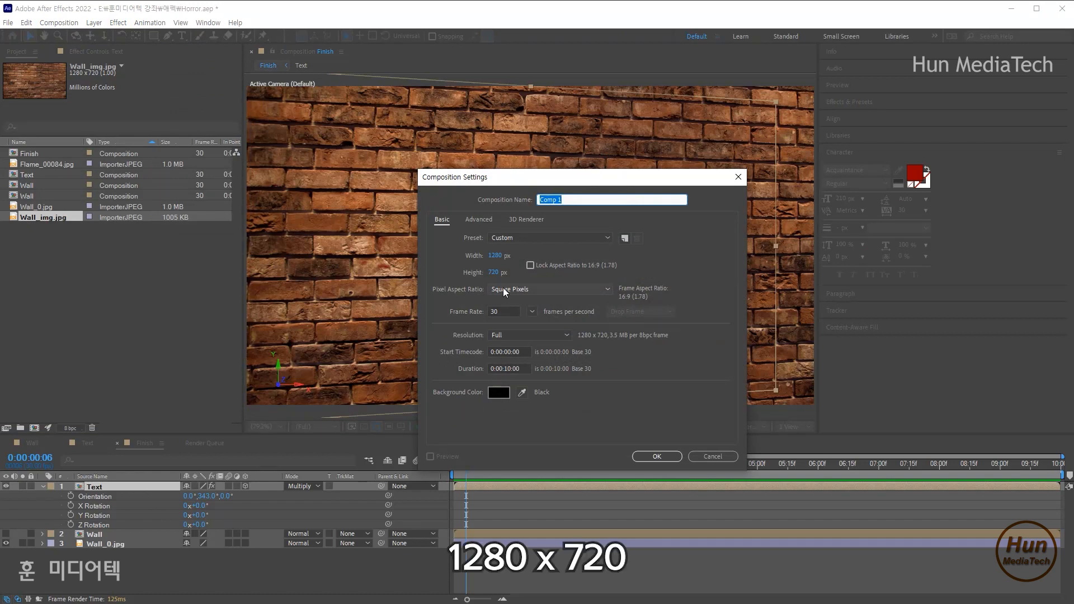
{"action": "type", "text": "Wa"}
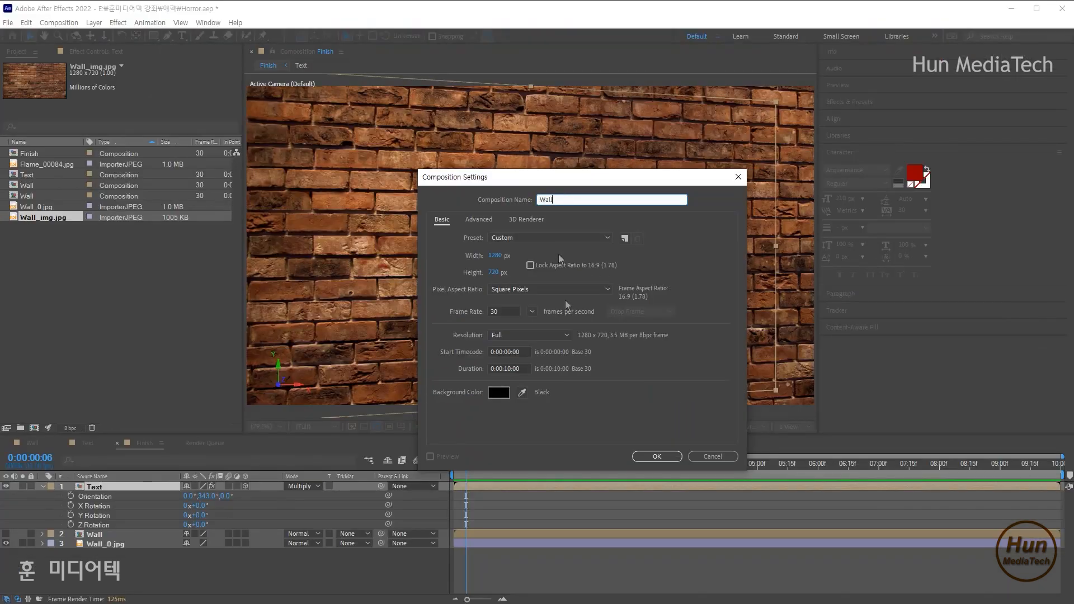
{"action": "type", "text": "ll1"}
{"action": "left_click", "coordinate": [656, 456]}
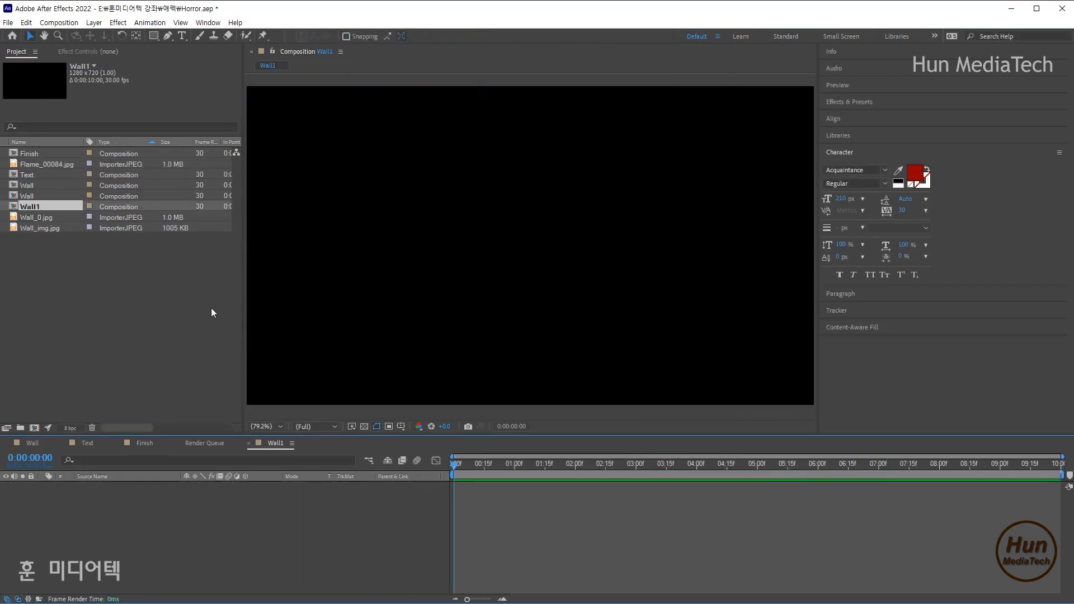
- Add Wall_img.jpg as a layer in the Wall1 composition and apply the Tint effect to it
{"action": "left_click_drag", "start_coordinate": [42, 228], "coordinate": [145, 540]}
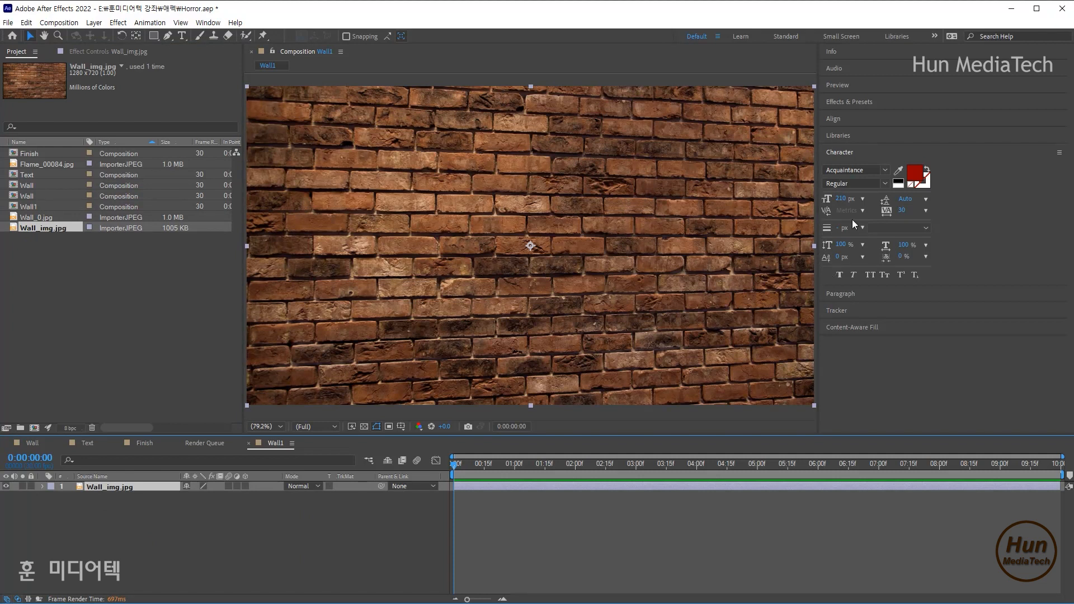
{"action": "left_click", "coordinate": [848, 101]}
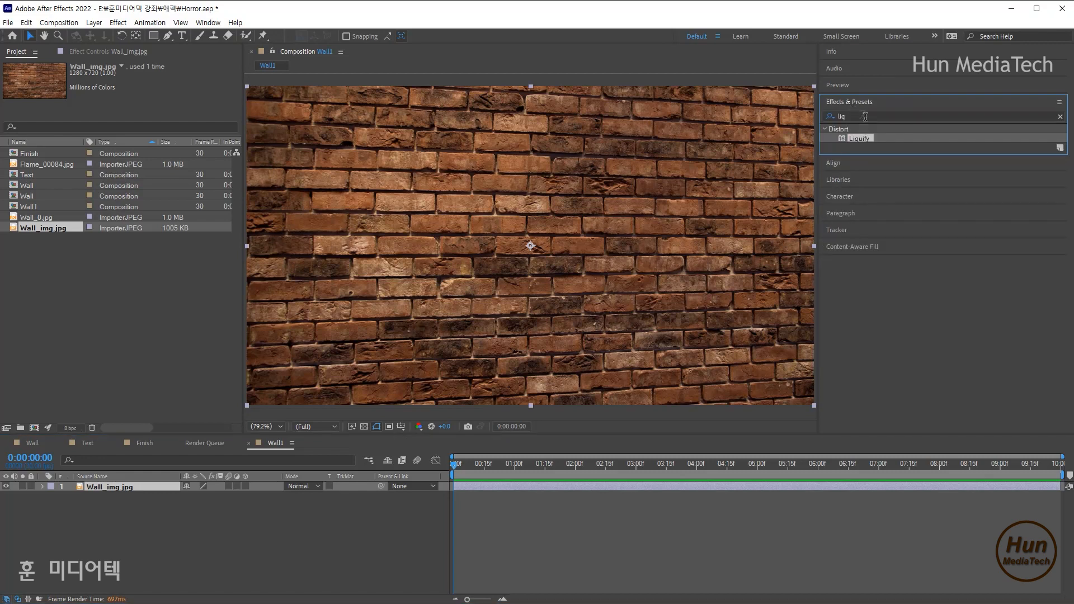
{"action": "left_click", "coordinate": [865, 116]}
{"action": "type", "text": "liq"}
{"action": "key", "text": "BackSpace"}
{"action": "key", "text": "BackSpace"}
{"action": "key", "text": "BackSpace"}
{"action": "type", "text": "t"}
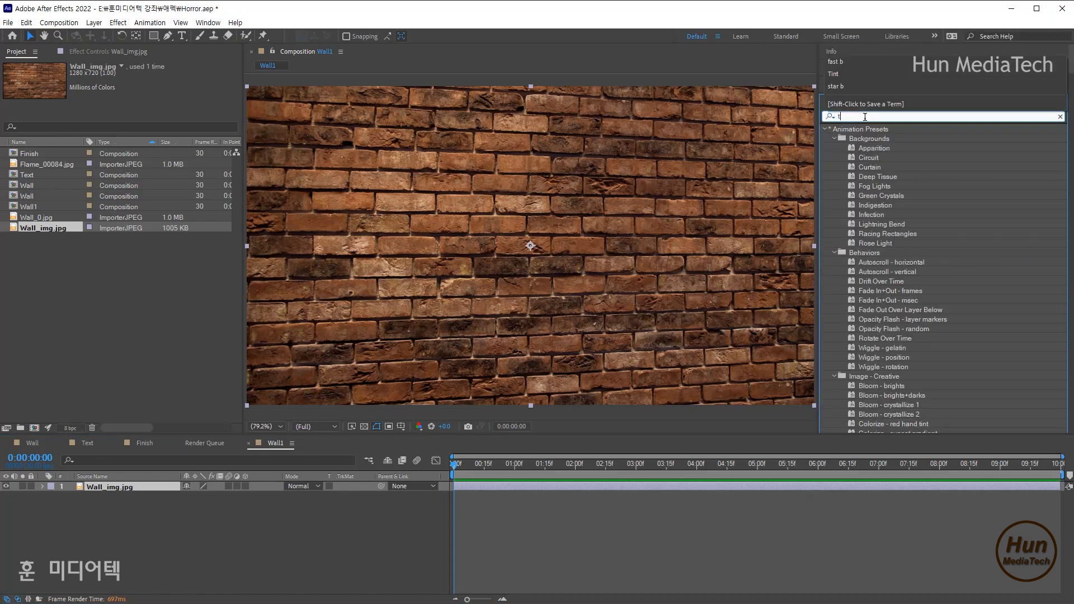
{"action": "type", "text": "int"}
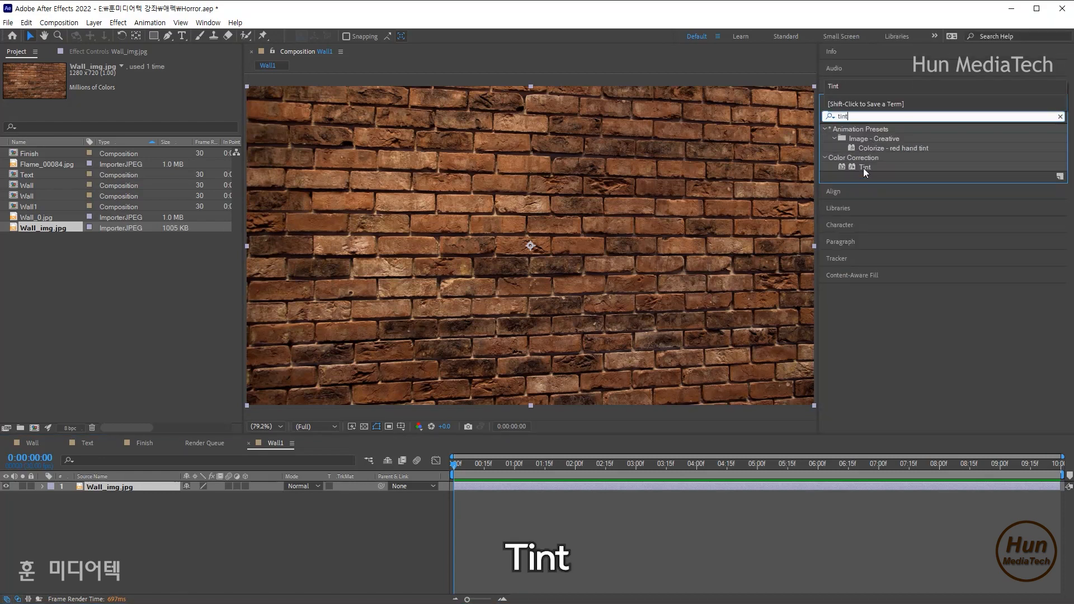
{"action": "left_click_drag", "start_coordinate": [865, 167], "coordinate": [595, 242]}
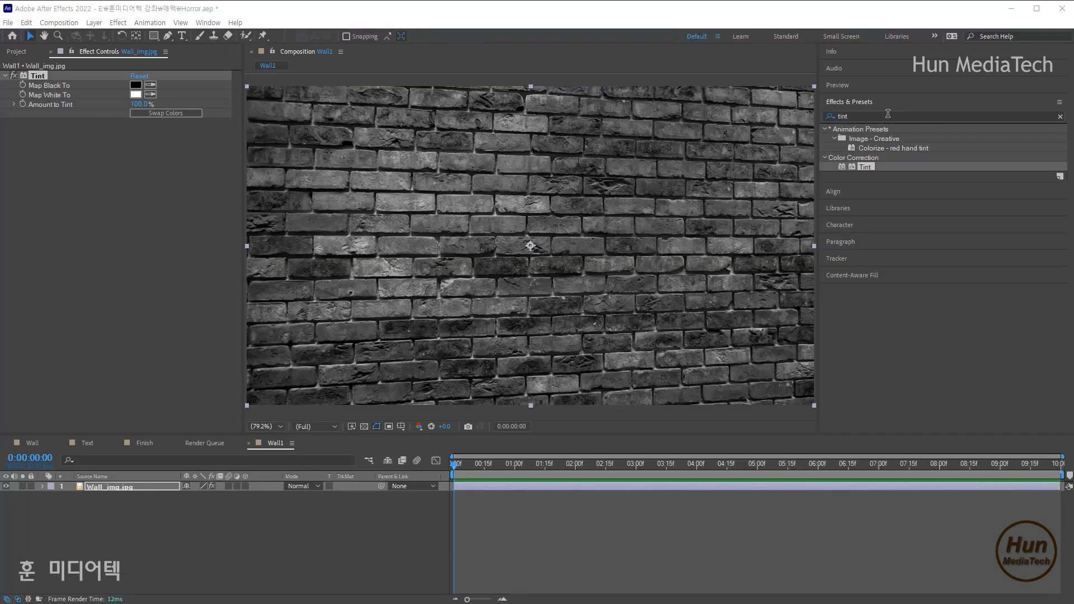
- Find the Fast Box Blur effect and apply it to the Wall_img.jpg layer
{"action": "left_click", "coordinate": [888, 116]}
{"action": "key", "text": "BackSpace"}
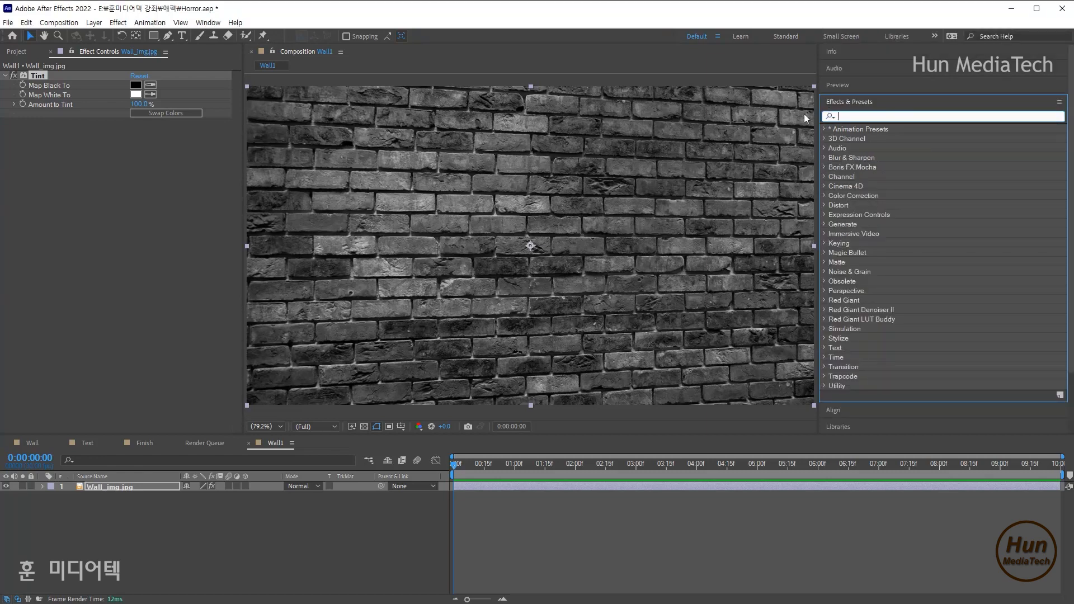
{"action": "type", "text": "fast"}
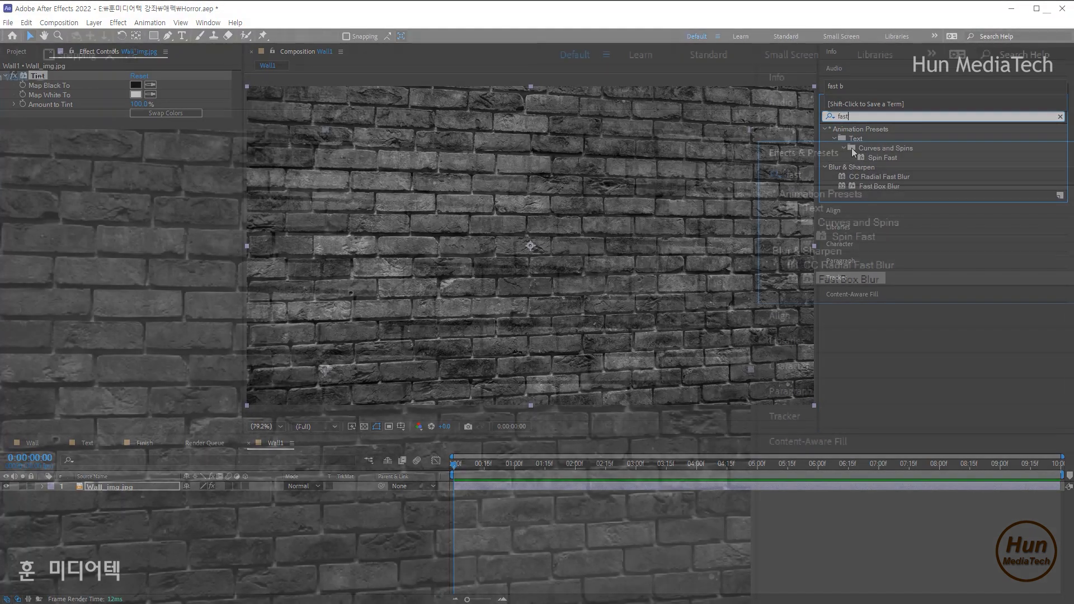
{"action": "left_click", "coordinate": [878, 186]}
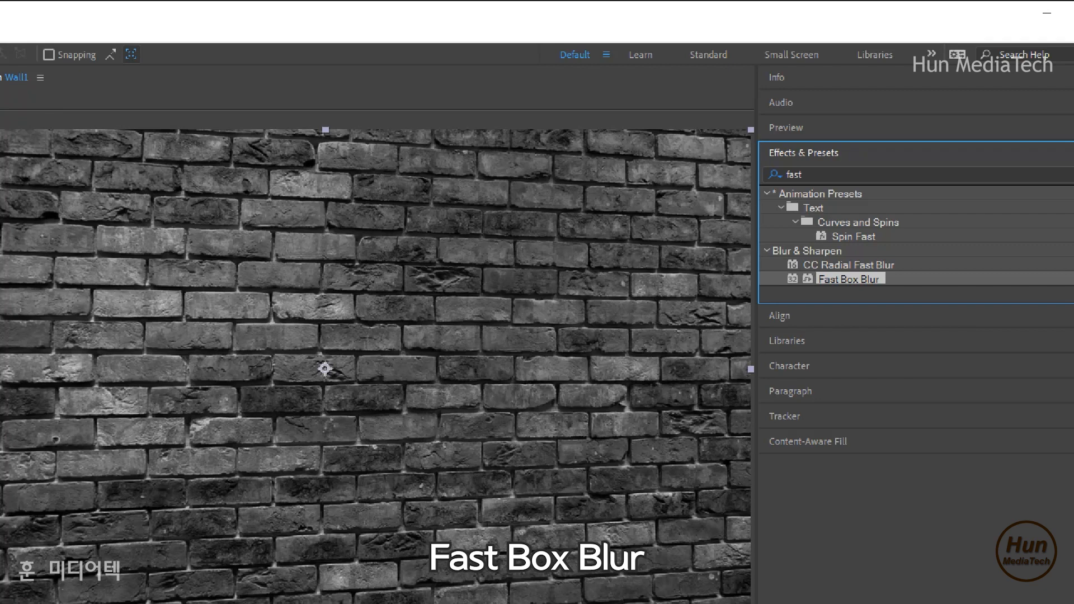
{"action": "left_click_drag", "start_coordinate": [849, 279], "coordinate": [523, 330]}
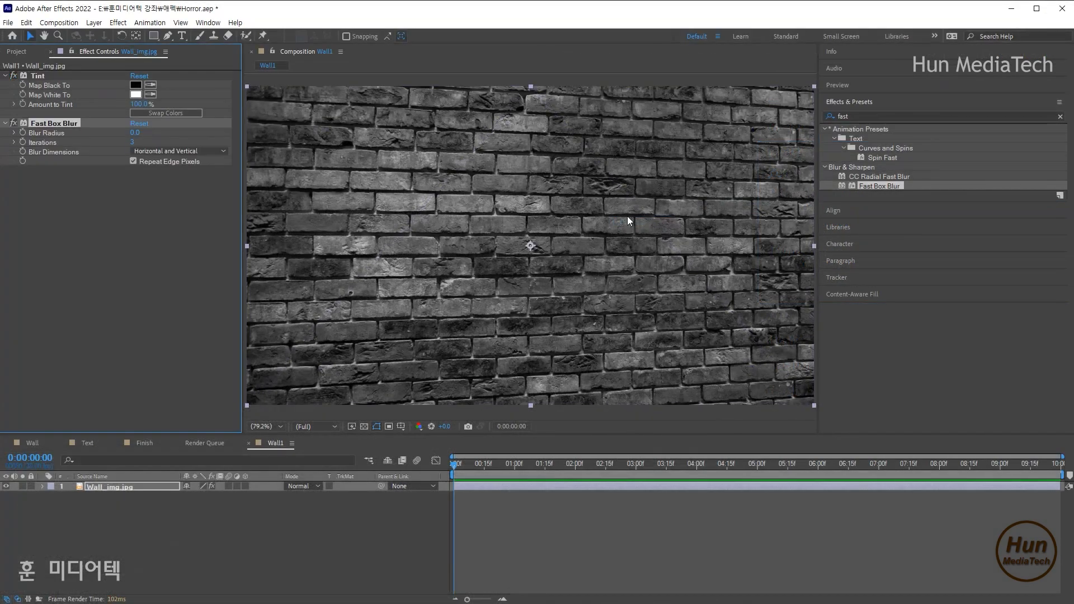
- Set the Fast Box Blur to radius 3.2 with 2 iterations, and compare the wall with the blur off and on
{"action": "left_click", "coordinate": [14, 133]}
{"action": "left_click_drag", "start_coordinate": [30, 147], "coordinate": [38, 148]}
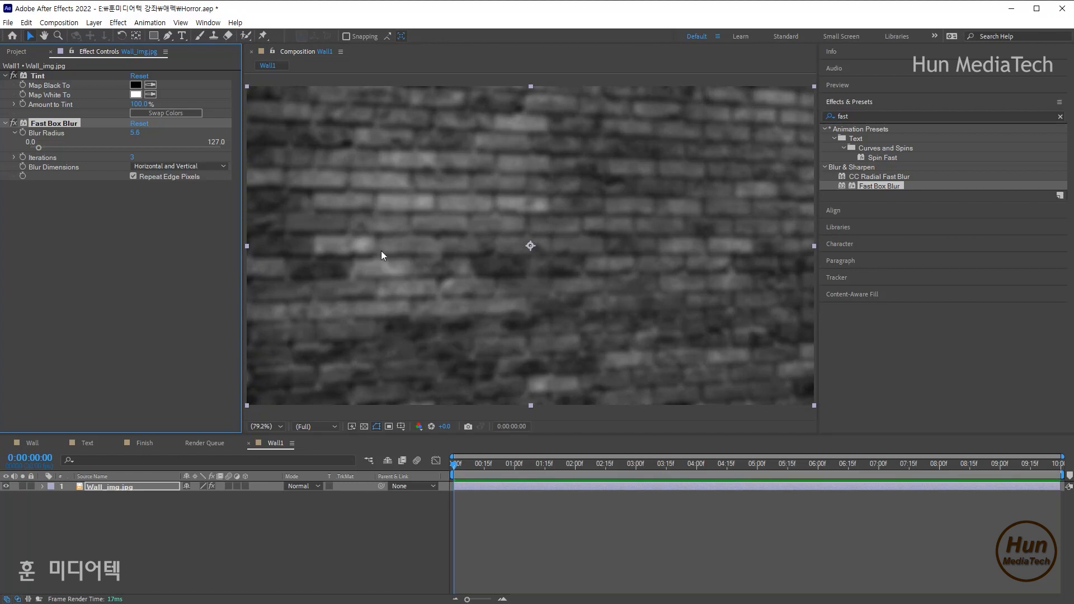
{"action": "left_click", "coordinate": [14, 158]}
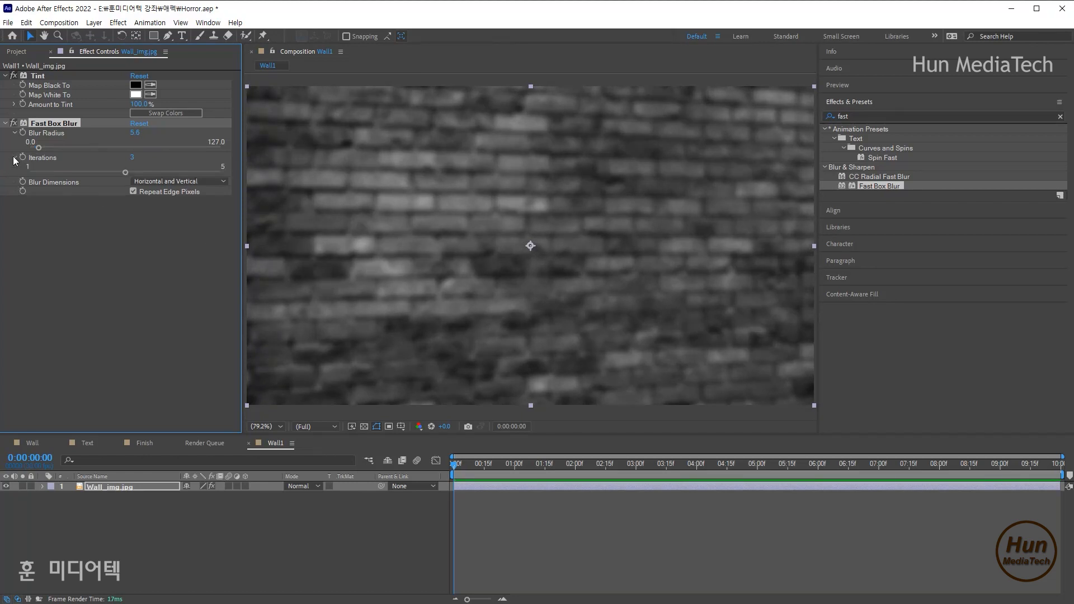
{"action": "left_click_drag", "start_coordinate": [116, 174], "coordinate": [51, 176]}
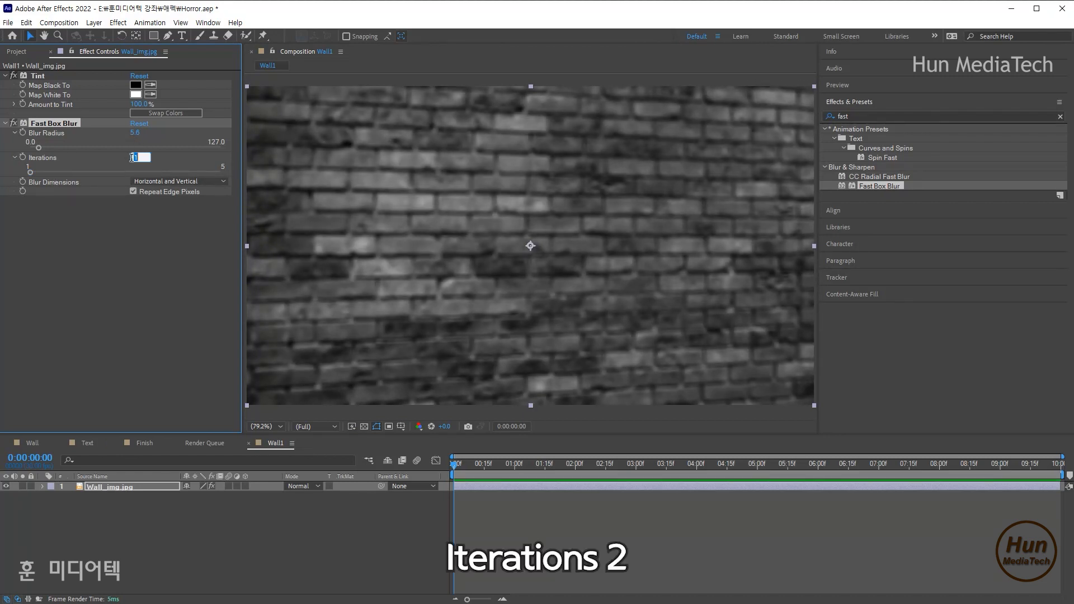
{"action": "left_click_drag", "start_coordinate": [133, 161], "coordinate": [132, 139]}
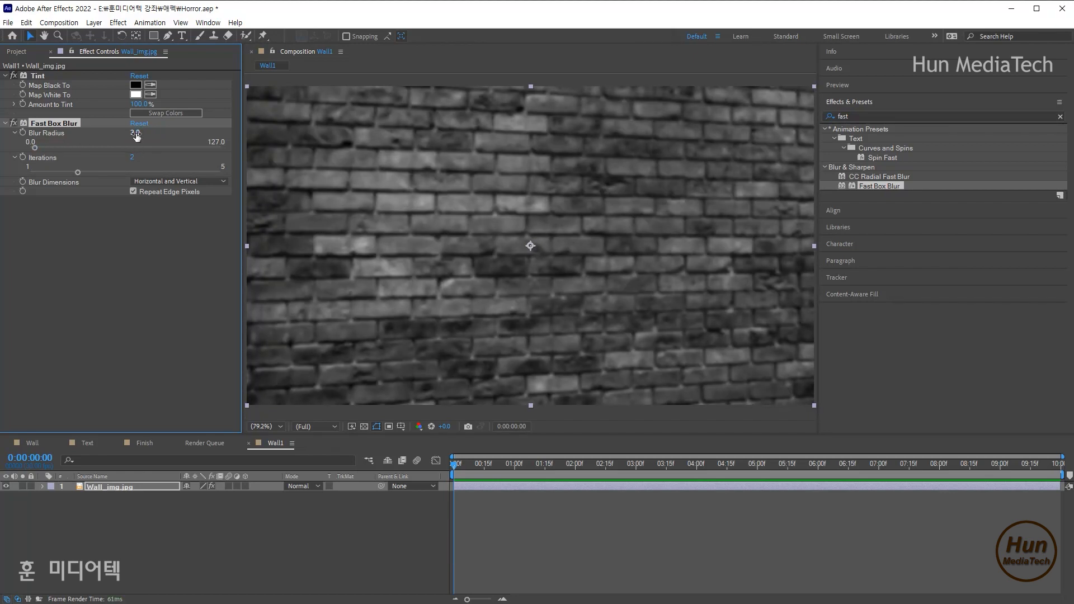
{"action": "left_click", "coordinate": [136, 136]}
{"action": "type", "text": "3.2"}
{"action": "key", "text": "Return"}
{"action": "left_click", "coordinate": [13, 123]}
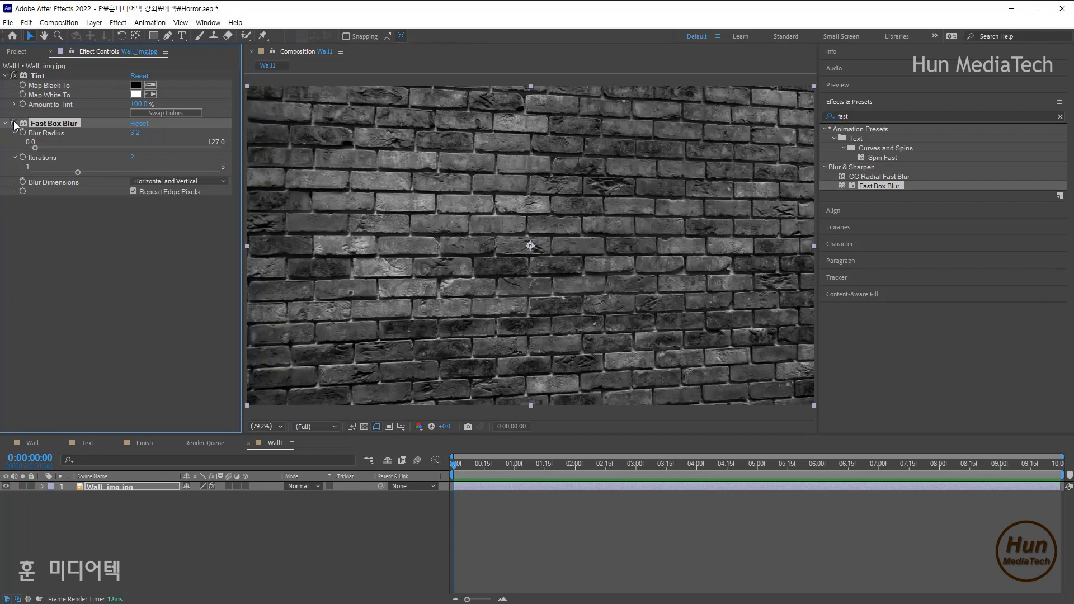
{"action": "left_click", "coordinate": [13, 122]}
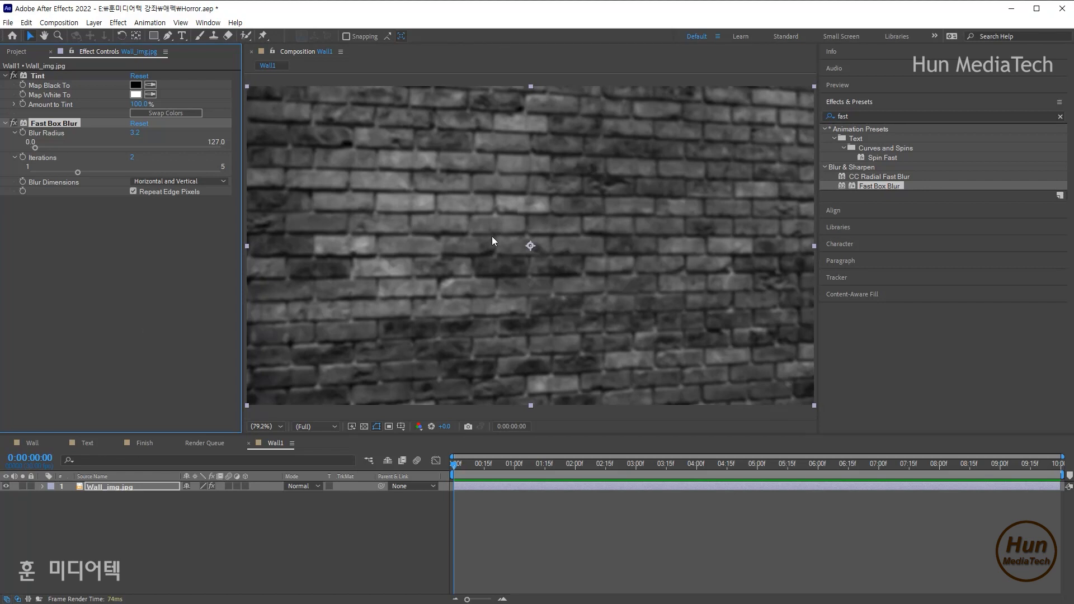
- Create a new 1280 x 720 composition named Text at 30 frames per second with a 10-second duration
{"action": "left_click", "coordinate": [72, 24]}
{"action": "left_click", "coordinate": [77, 35]}
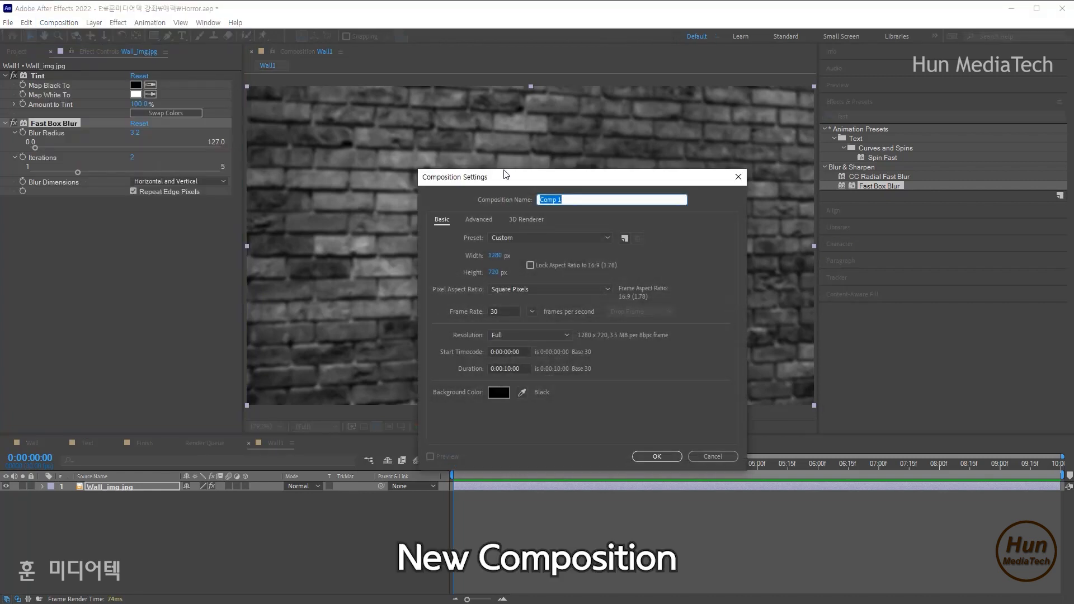
{"action": "type", "text": "Text"}
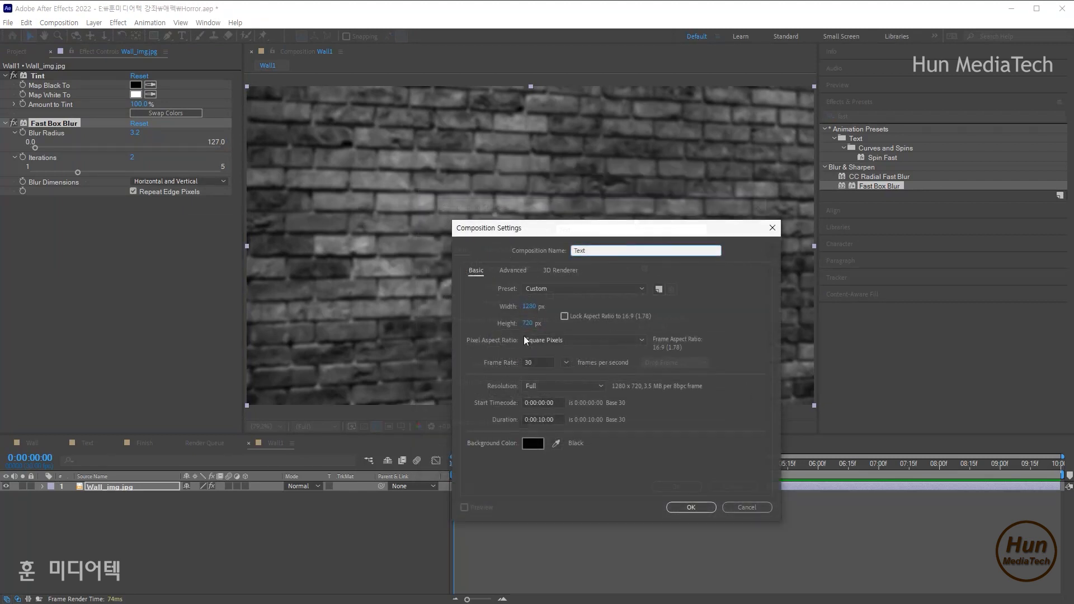
{"action": "left_click", "coordinate": [559, 419]}
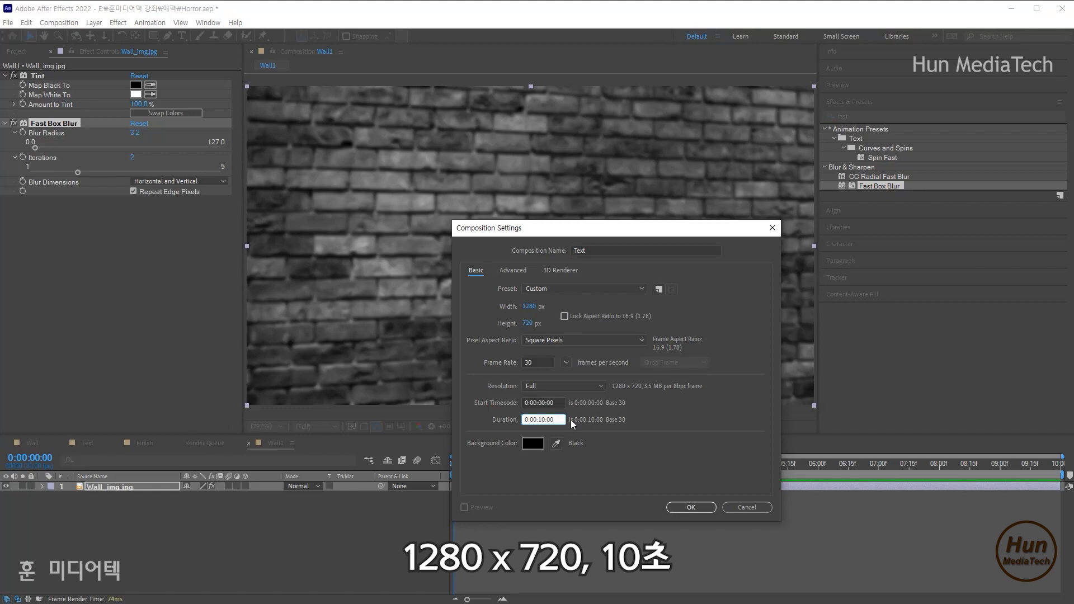
{"action": "left_click", "coordinate": [690, 508]}
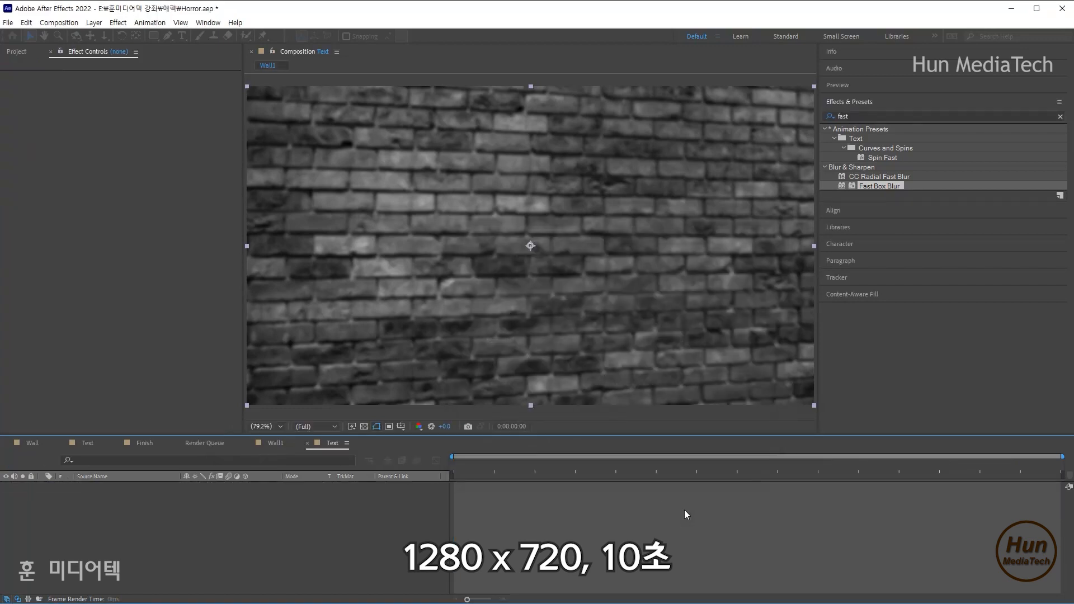
- Add a horizontal text layer reading HORROR in the Text composition and place it near the middle of the frame
{"action": "left_click", "coordinate": [182, 35]}
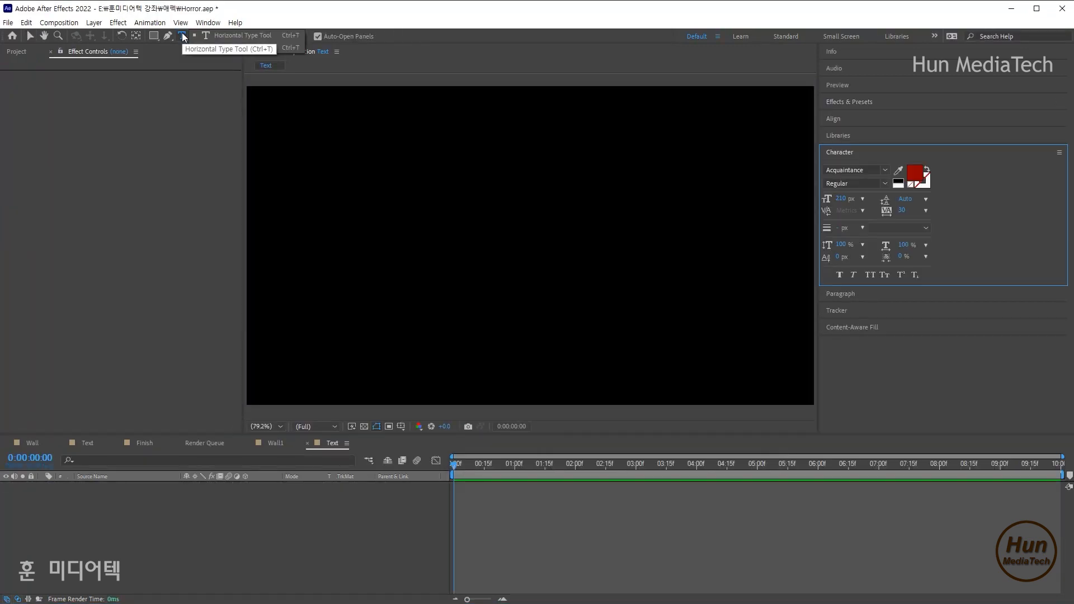
{"action": "left_click", "coordinate": [421, 268]}
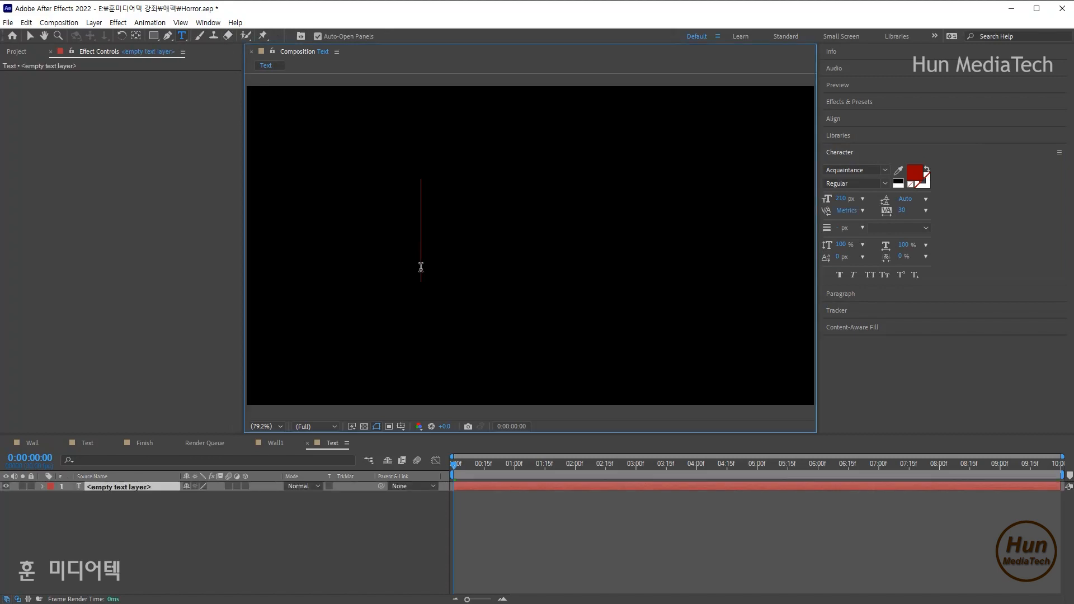
{"action": "type", "text": "H"}
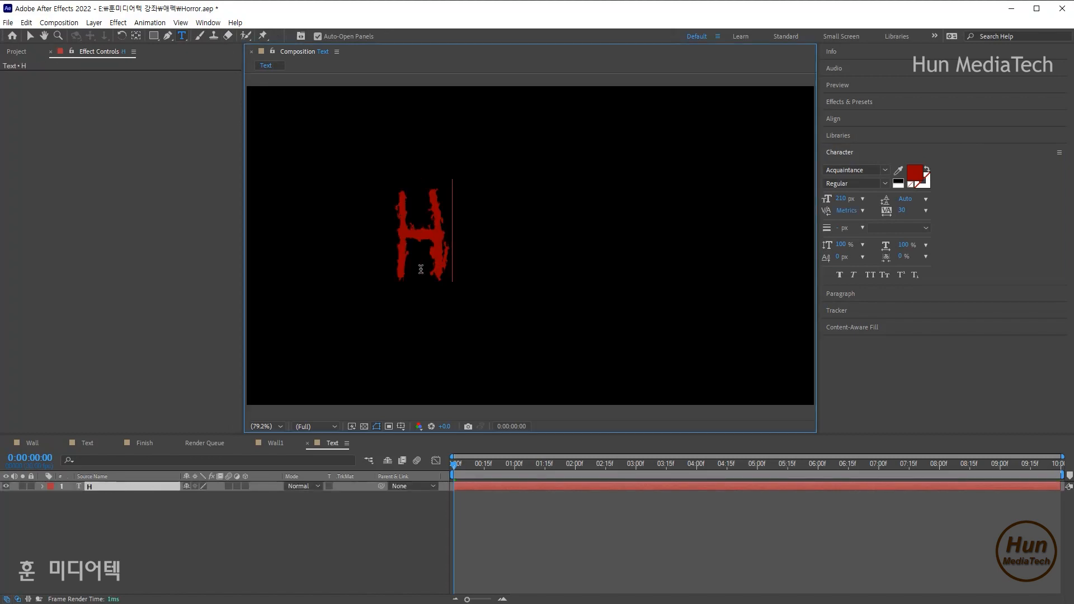
{"action": "type", "text": "ORROR"}
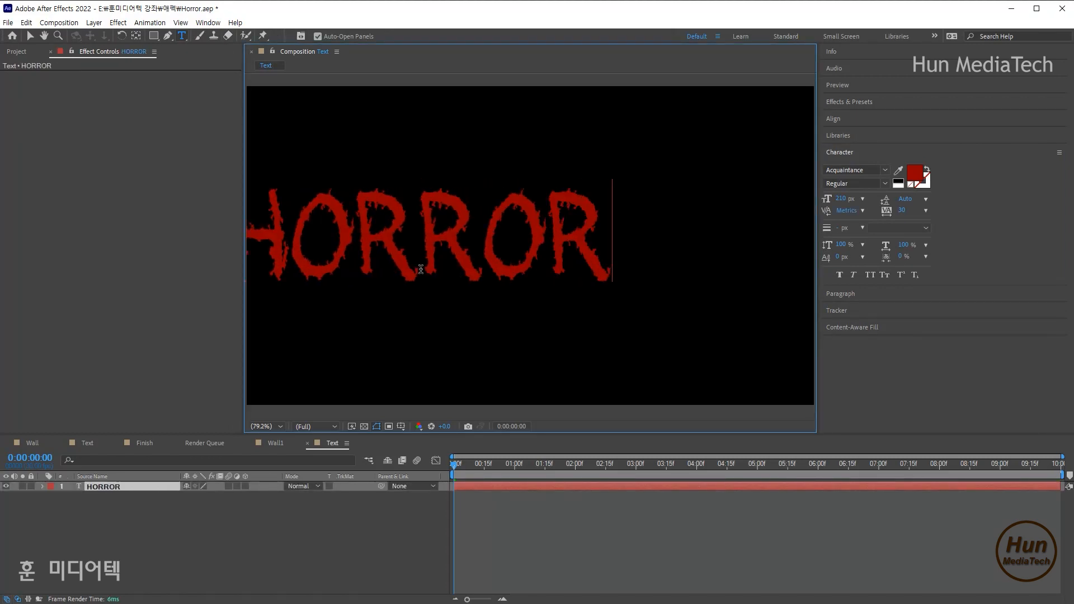
{"action": "left_click", "coordinate": [31, 36]}
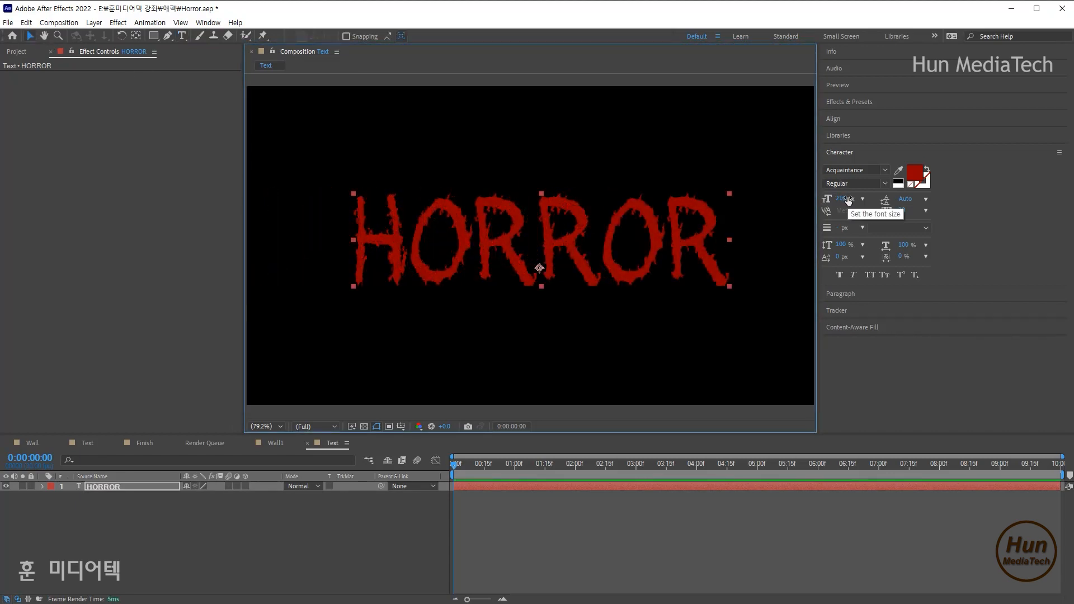
- Browse the font families and choose Acquaintance for the HORROR text
{"action": "left_click", "coordinate": [848, 199]}
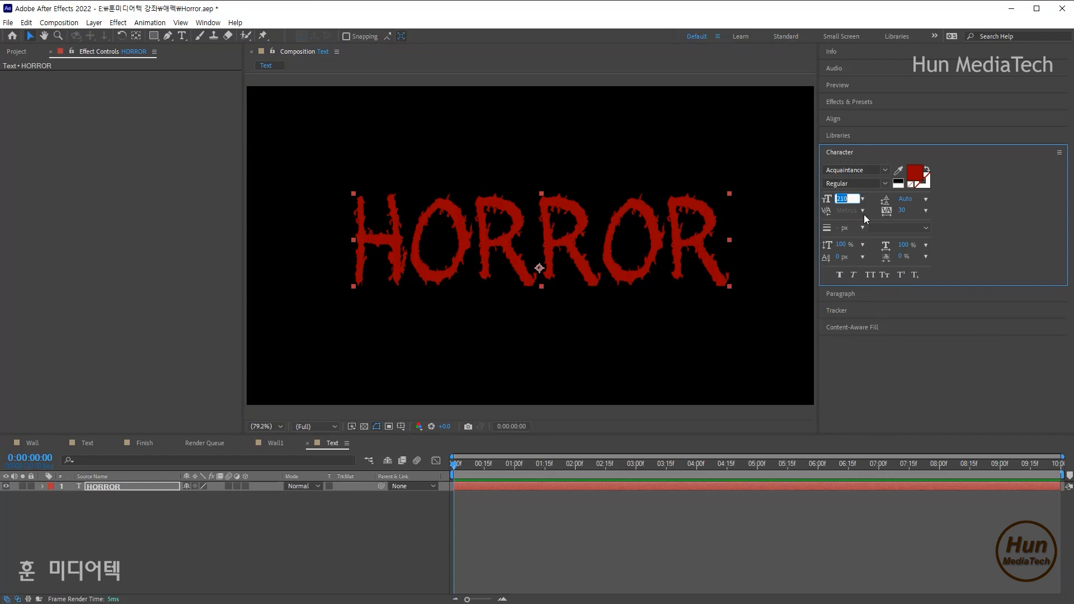
{"action": "left_click", "coordinate": [886, 171]}
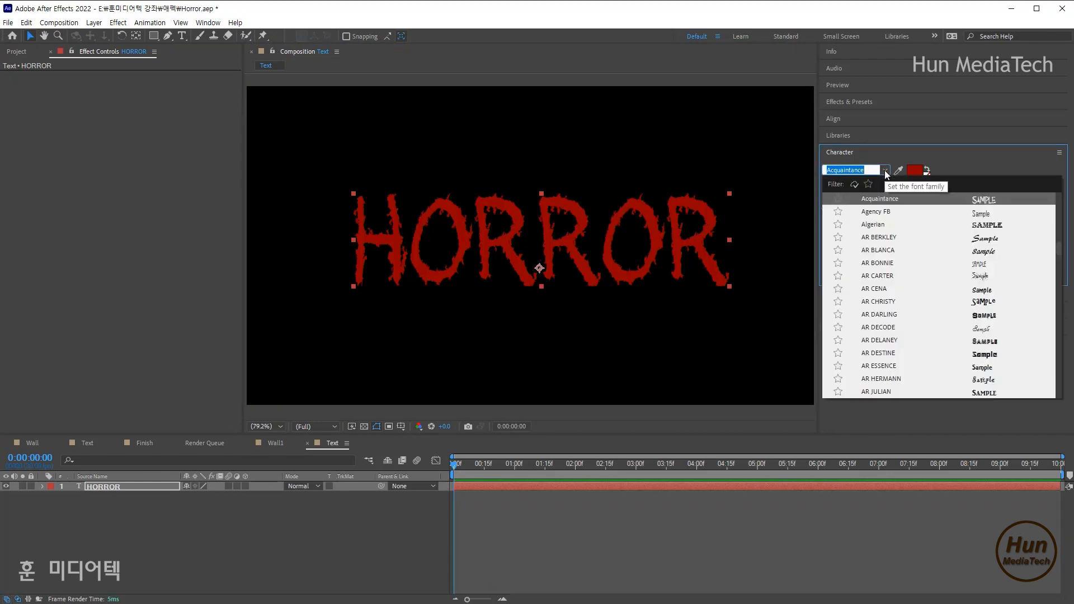
{"action": "scroll", "coordinate": [899, 241], "scroll_direction": "up", "scroll_amount": 2}
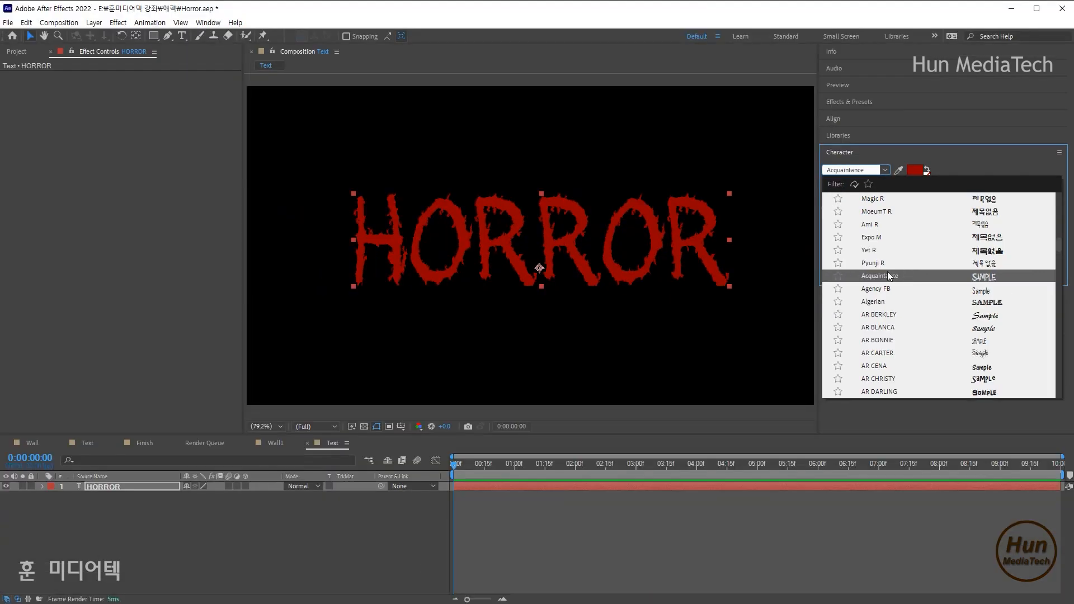
{"action": "left_click", "coordinate": [882, 280]}
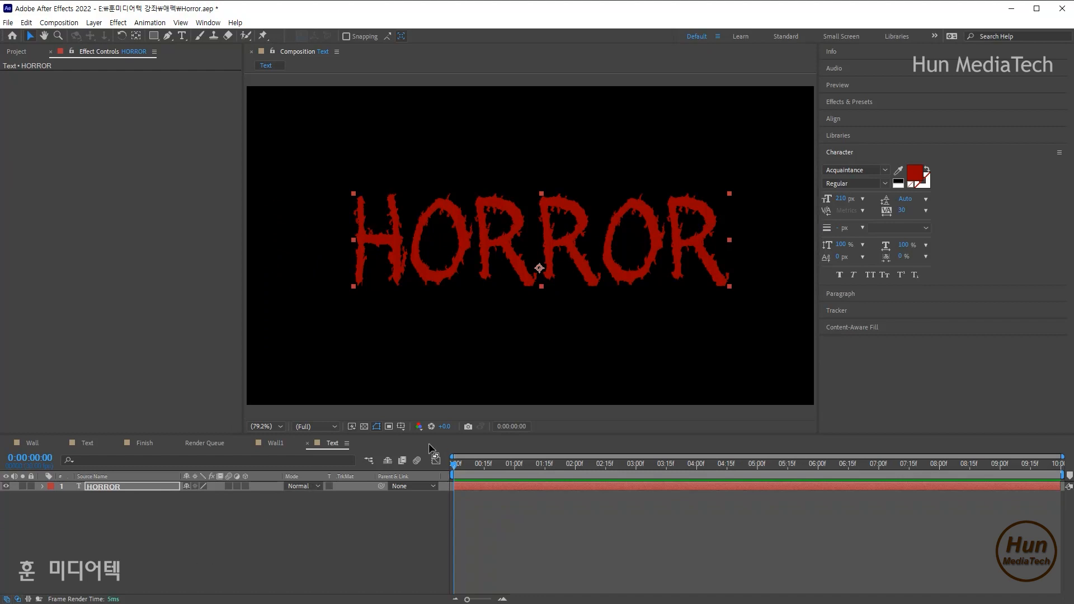
{"action": "left_click", "coordinate": [886, 171]}
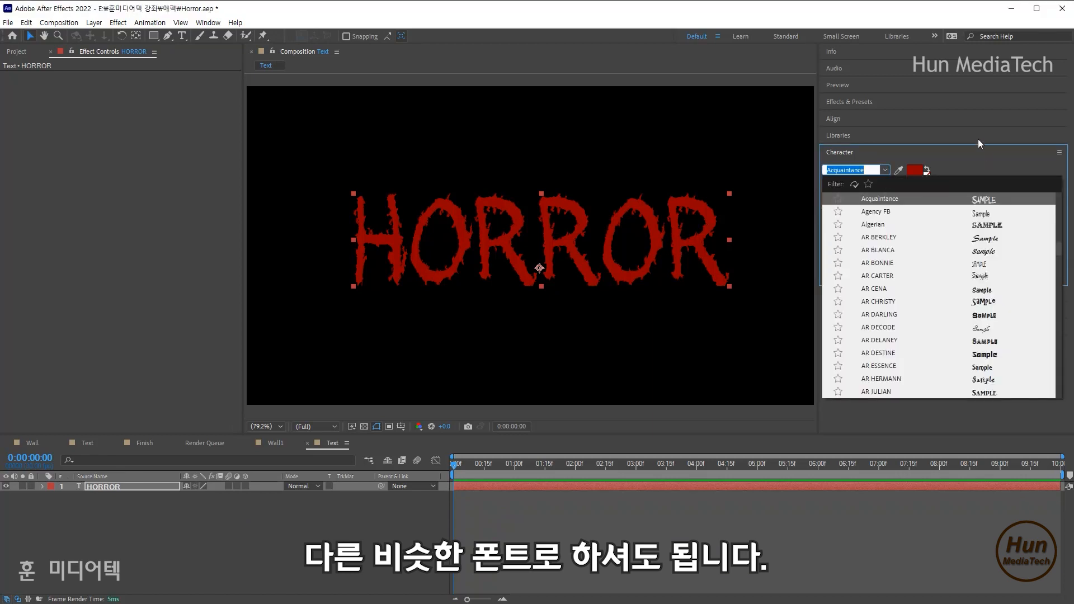
{"action": "left_click", "coordinate": [837, 156]}
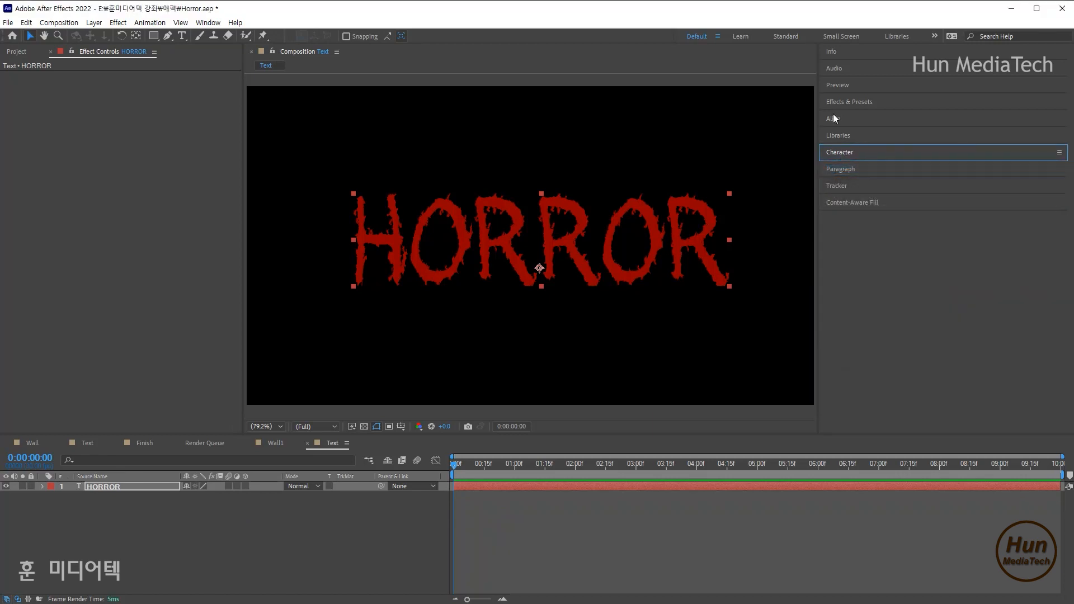
- Set the HORROR text's font size to 215 px and its tracking to 32
{"action": "left_click", "coordinate": [844, 151]}
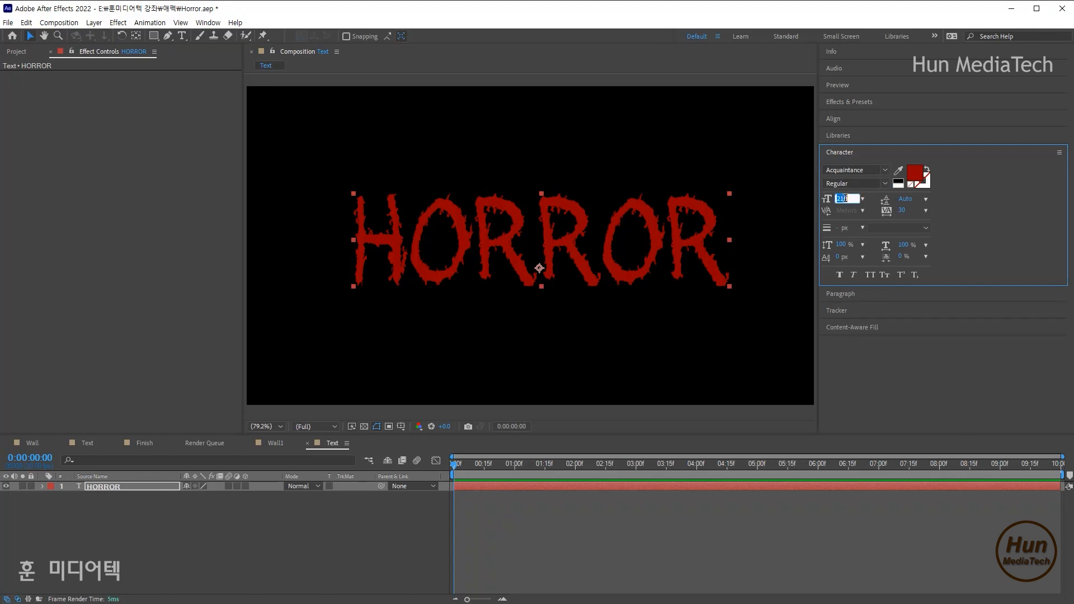
{"action": "type", "text": "215"}
{"action": "key", "text": "Return"}
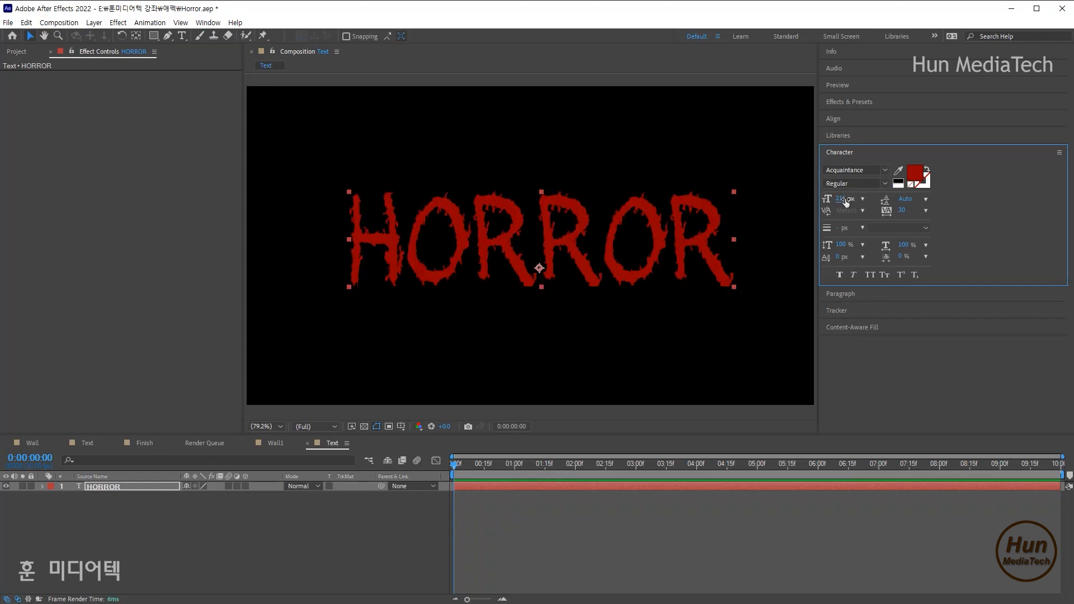
{"action": "left_click", "coordinate": [903, 211]}
{"action": "type", "text": "3"}
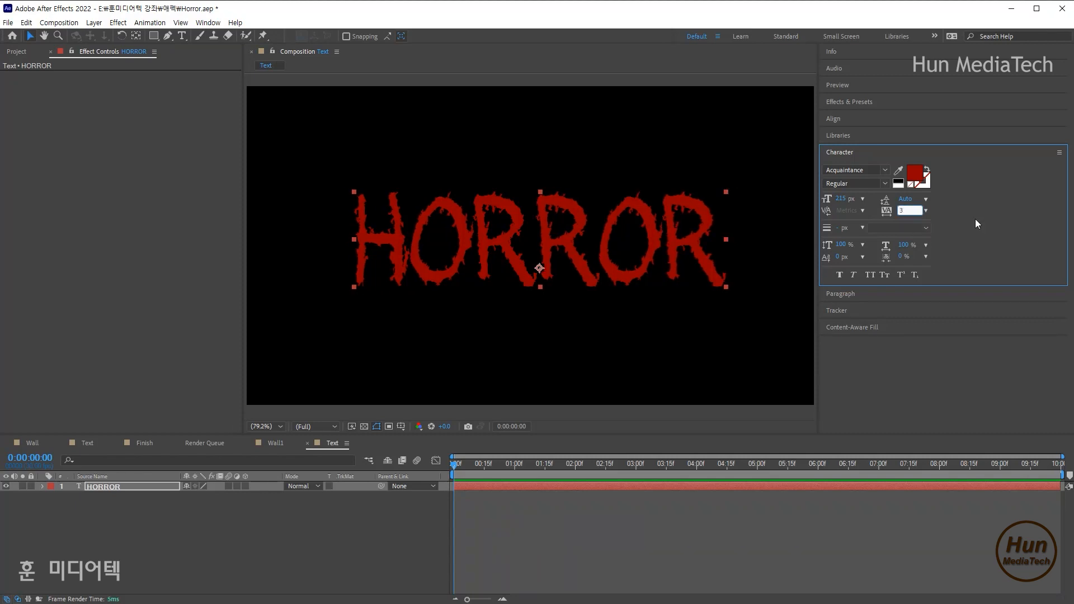
{"action": "type", "text": "2"}
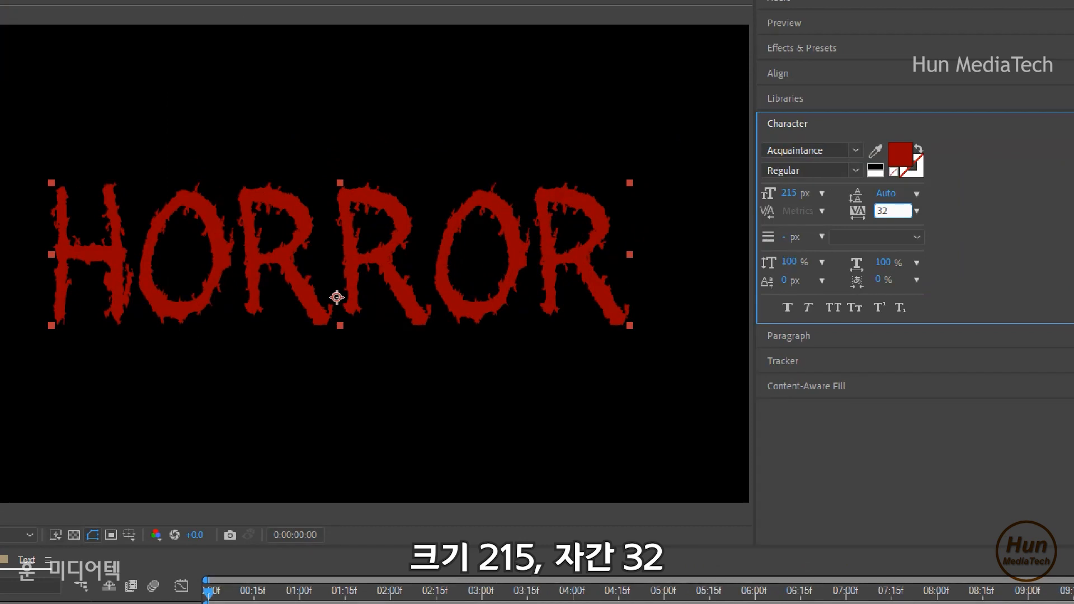
{"action": "key", "text": "Return"}
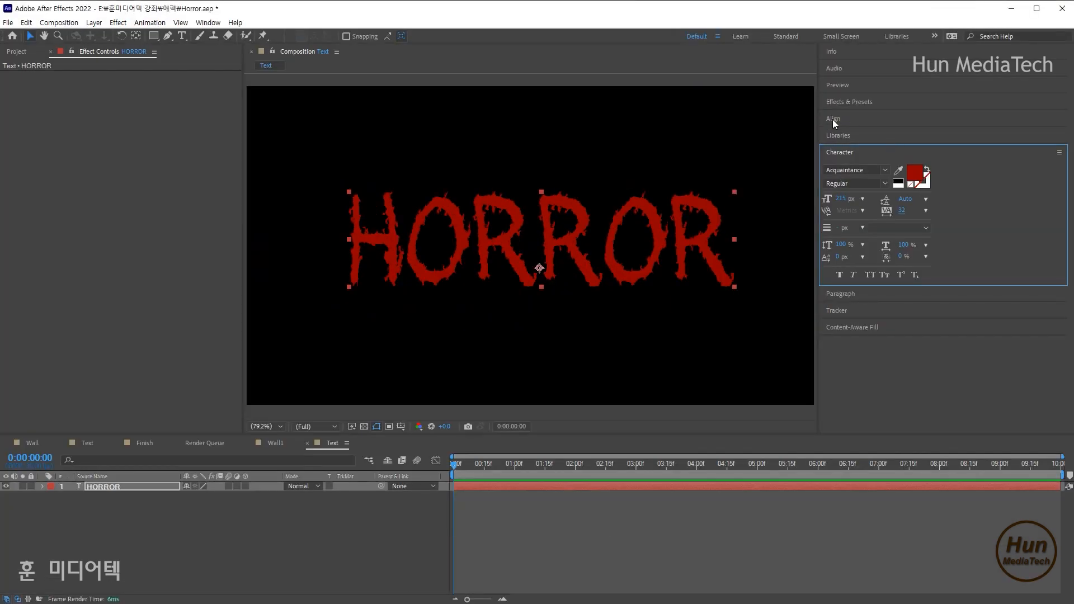
- Center the HORROR layer horizontally and vertically in the composition
{"action": "left_click", "coordinate": [833, 119]}
{"action": "left_click", "coordinate": [849, 146]}
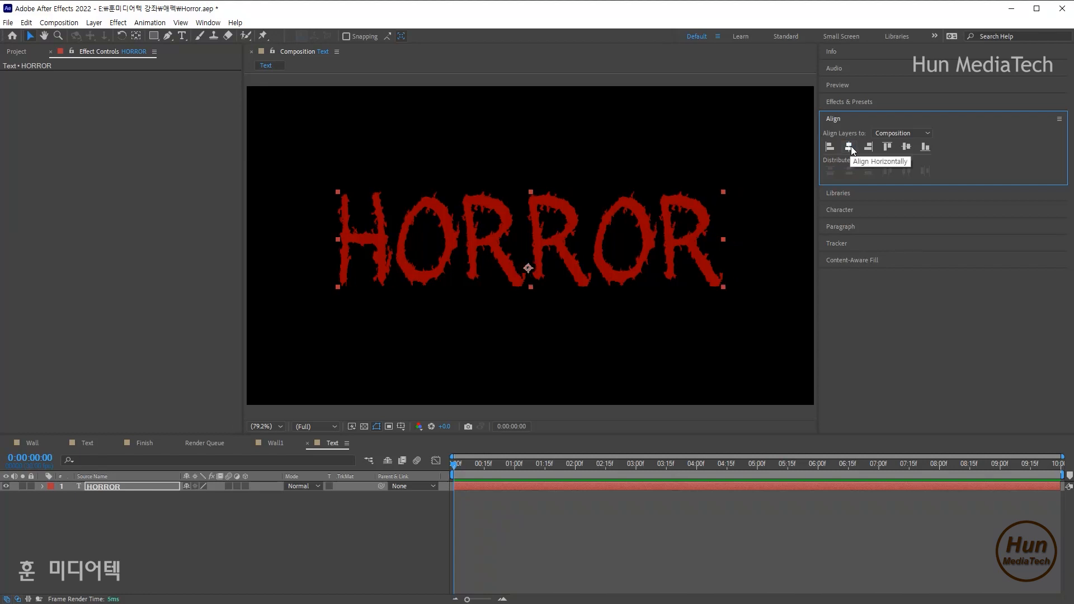
{"action": "left_click", "coordinate": [907, 146]}
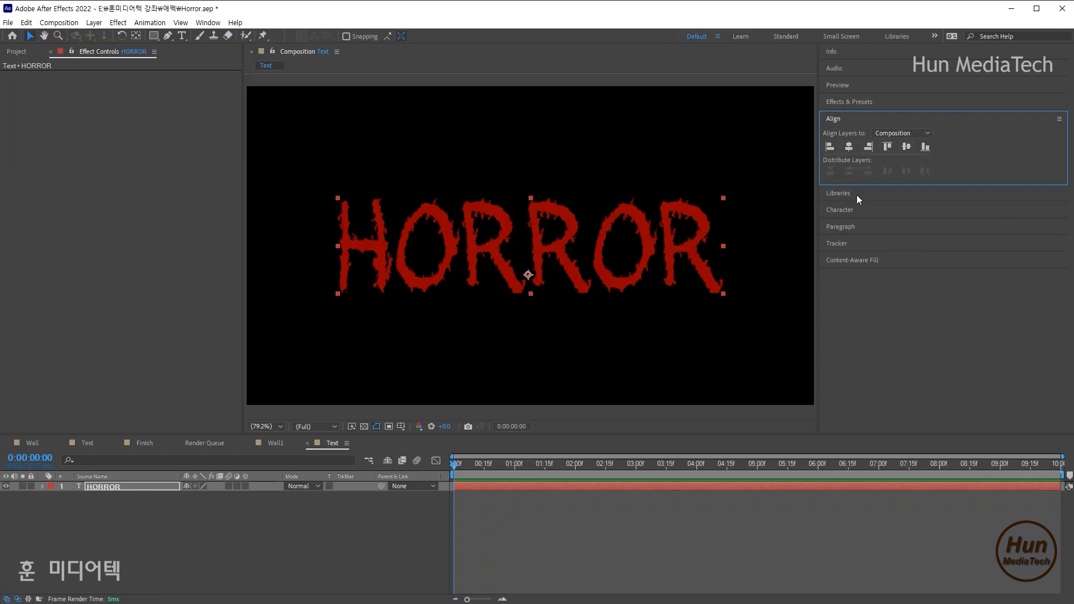
- Adjust the HORROR text's fill color to a dark blood red
{"action": "left_click", "coordinate": [837, 211]}
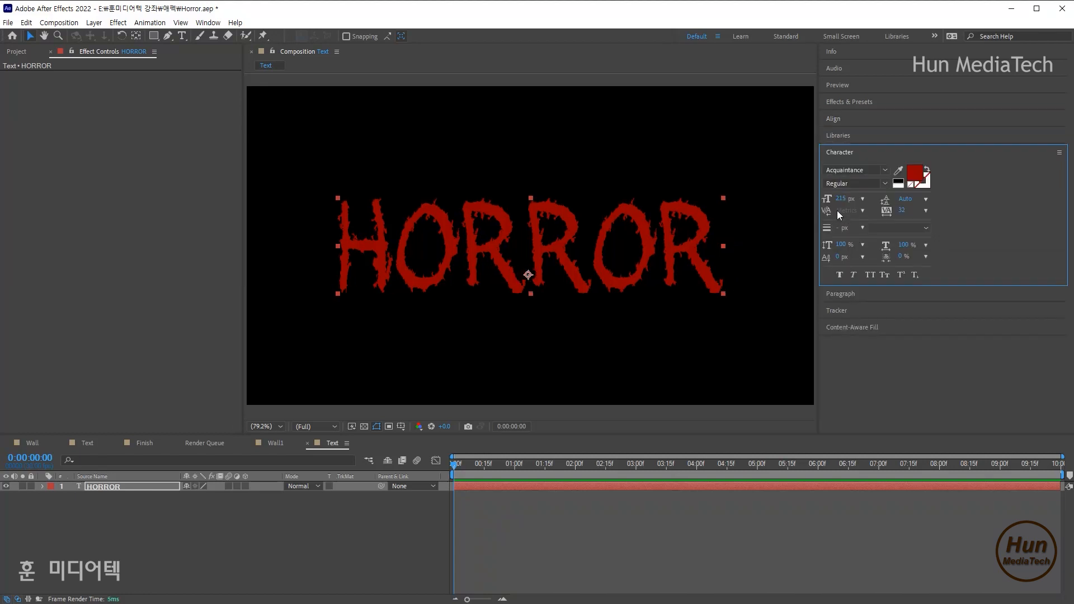
{"action": "left_click", "coordinate": [916, 175]}
{"action": "left_click_drag", "start_coordinate": [548, 302], "coordinate": [565, 298]}
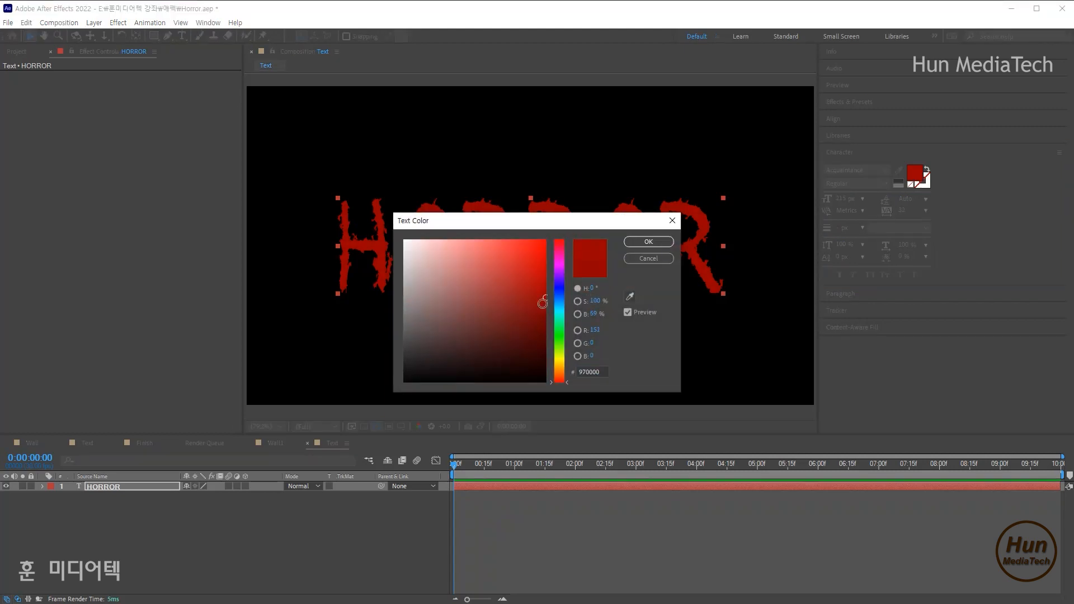
{"action": "left_click", "coordinate": [648, 243]}
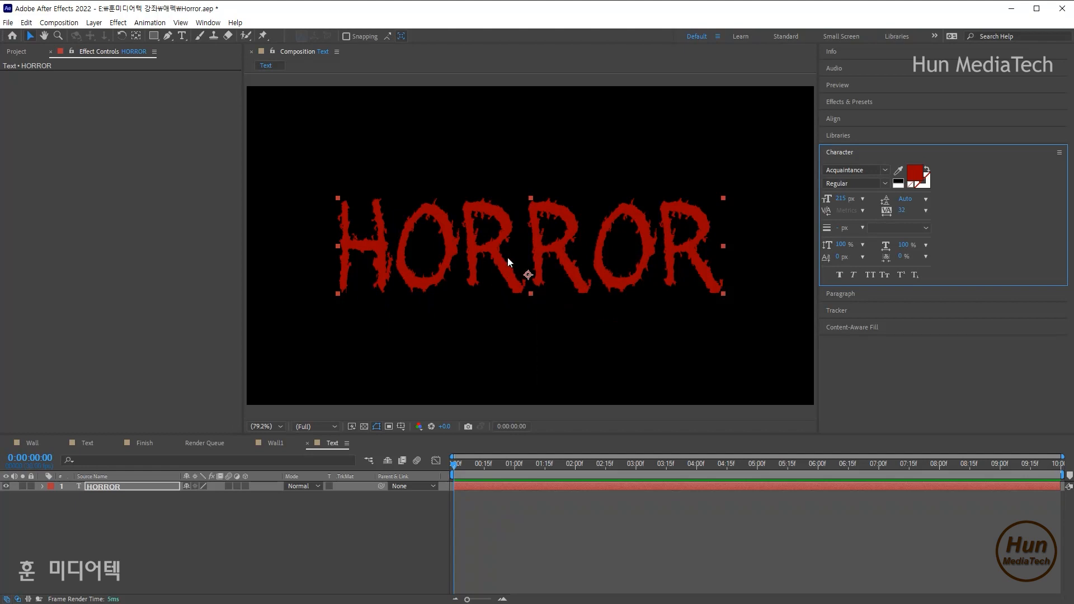
- Find the Liquify distortion effect and apply it to the HORROR text layer
{"action": "left_click", "coordinate": [849, 101]}
{"action": "left_click", "coordinate": [934, 116]}
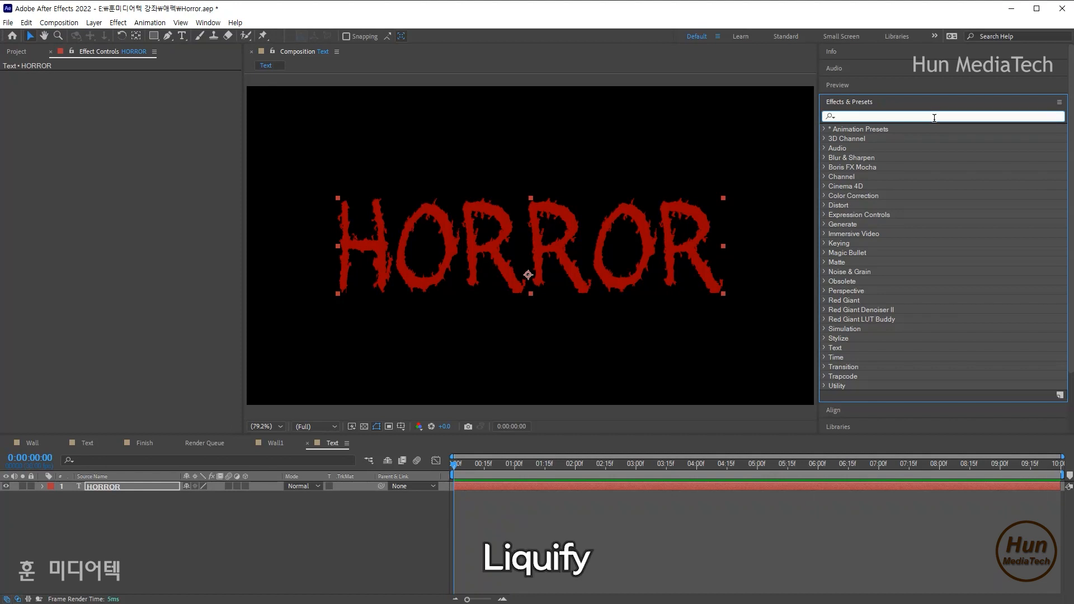
{"action": "type", "text": "liq"}
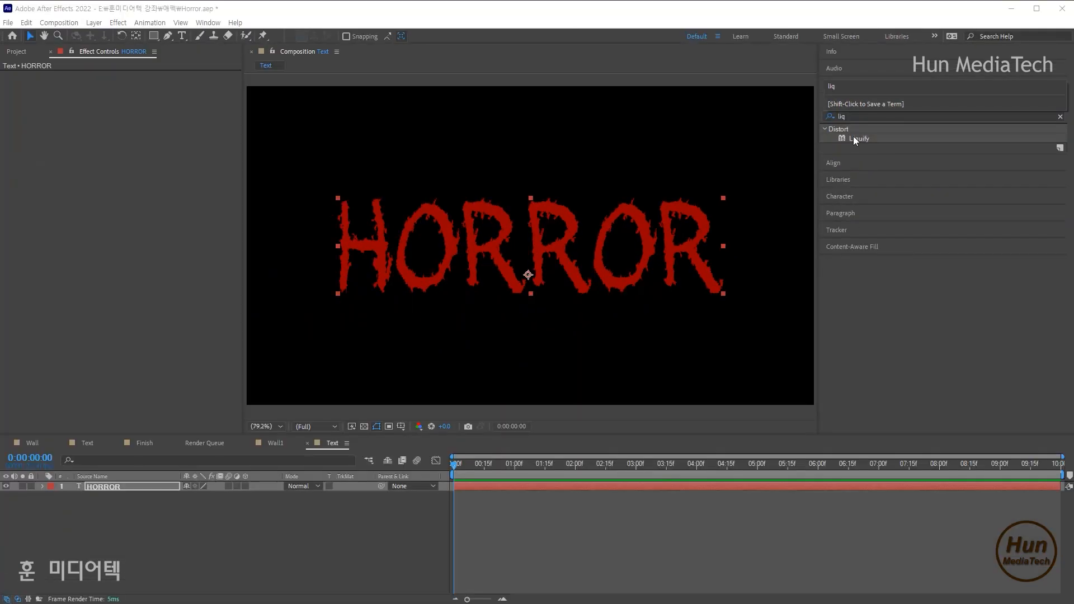
{"action": "left_click", "coordinate": [832, 156]}
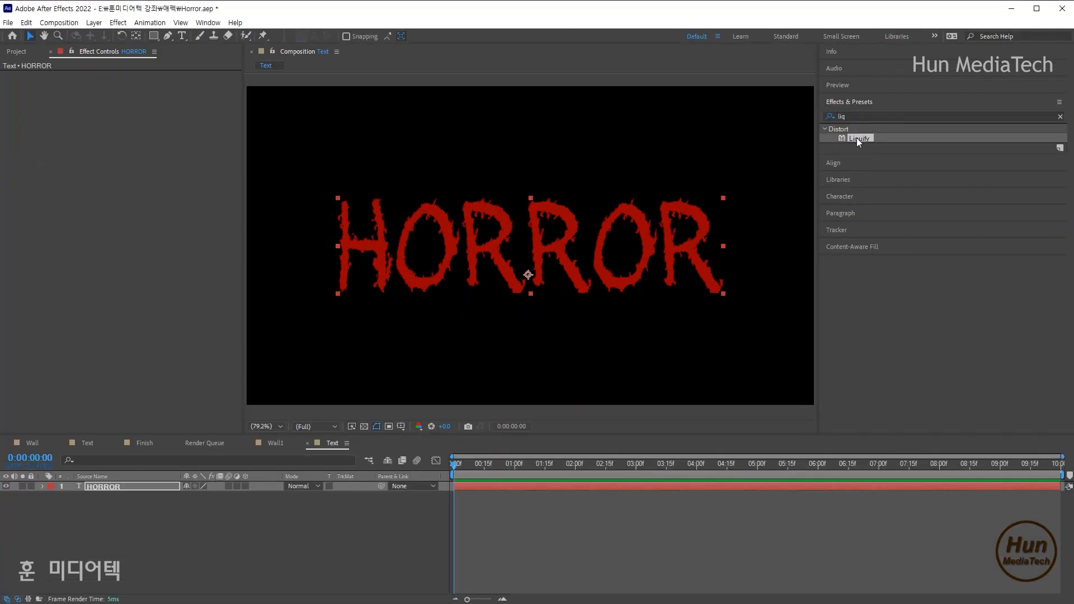
{"action": "left_click_drag", "start_coordinate": [857, 137], "coordinate": [653, 240]}
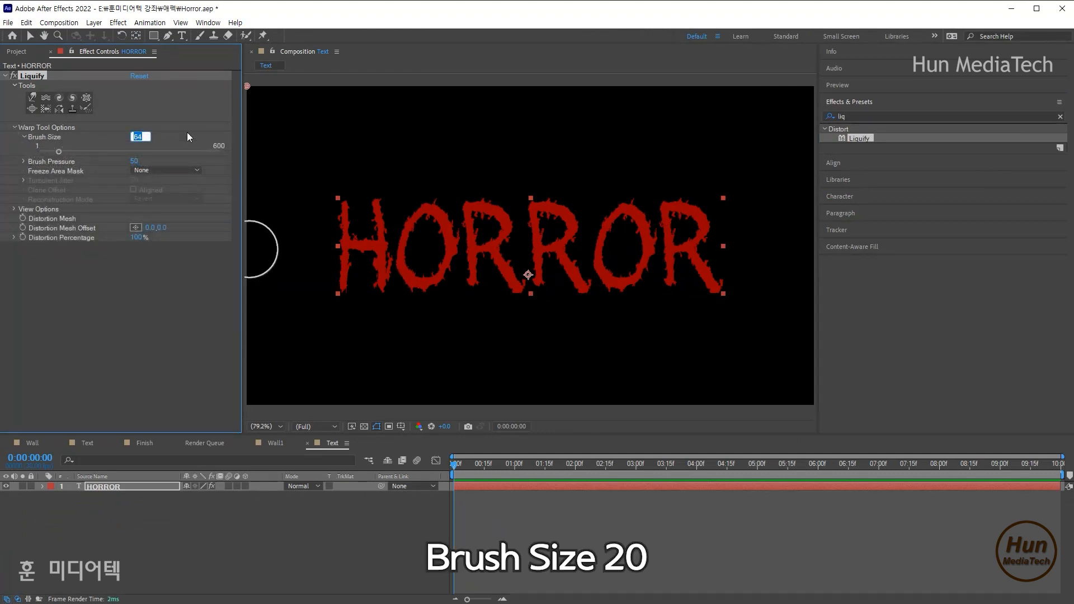
- Set the Liquify brush size to 20 and the brush pressure to 90
{"action": "type", "text": "20"}
{"action": "key", "text": "Return"}
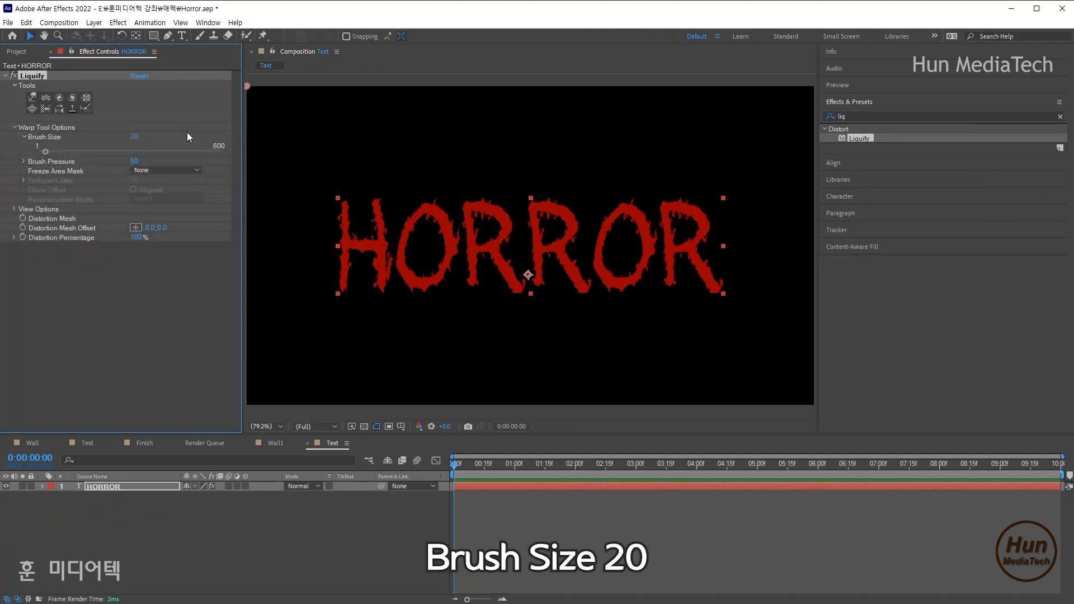
{"action": "left_click", "coordinate": [23, 161]}
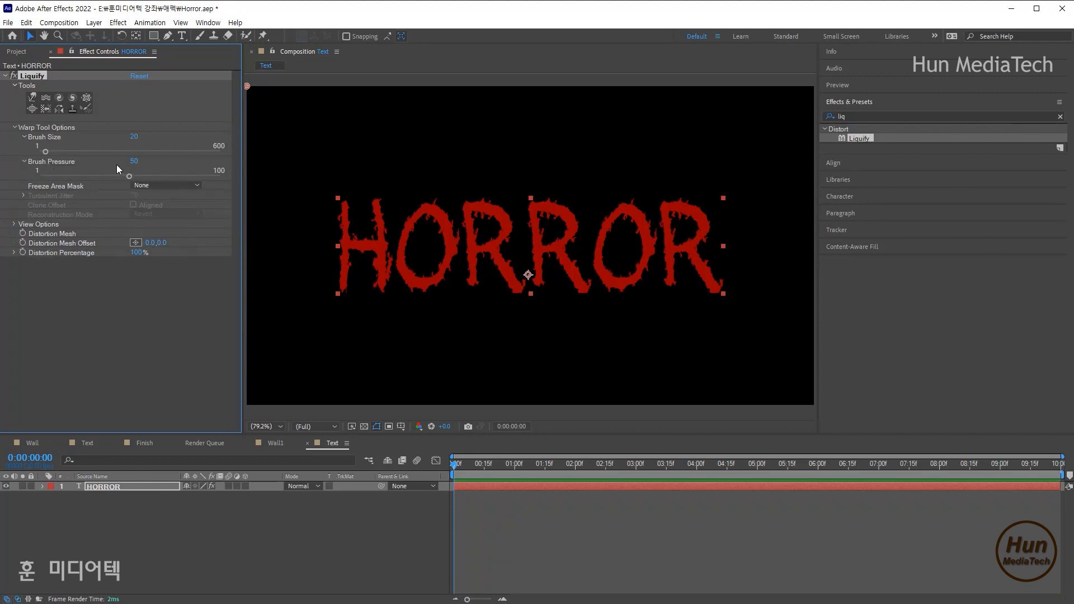
{"action": "left_click", "coordinate": [136, 162]}
{"action": "type", "text": "90"}
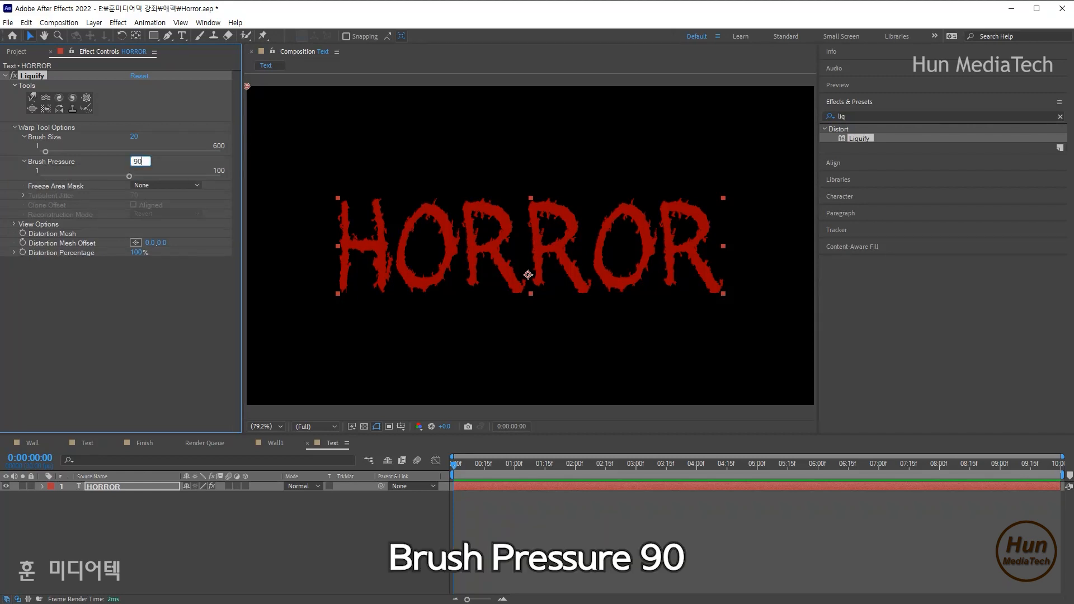
{"action": "key", "text": "Return"}
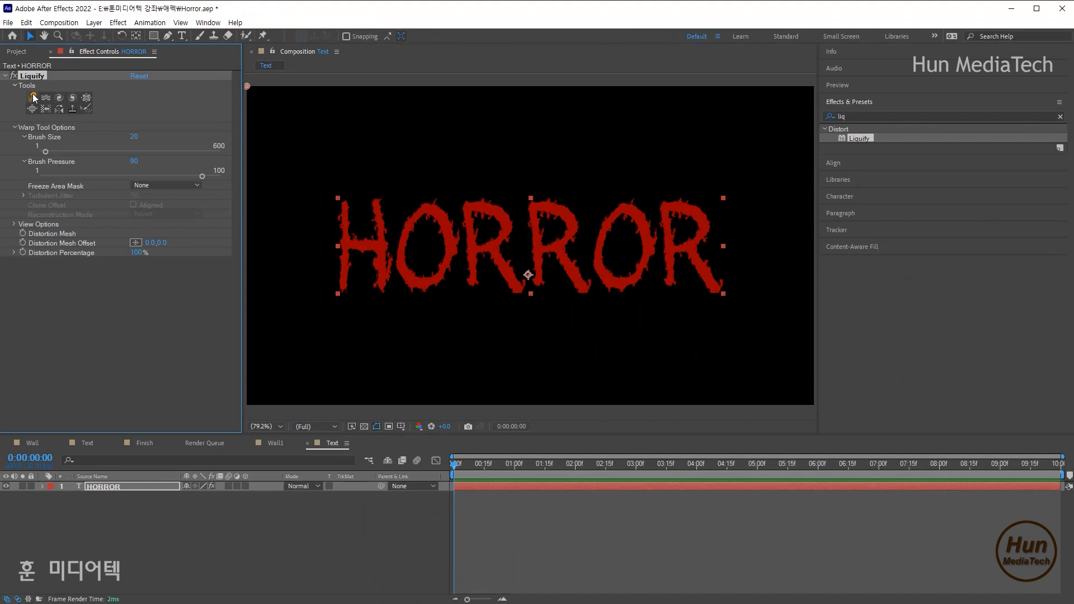
- Warp the lower ends of all six HORROR letters downward with Liquify to form pointed blood drips
{"action": "left_click", "coordinate": [36, 85]}
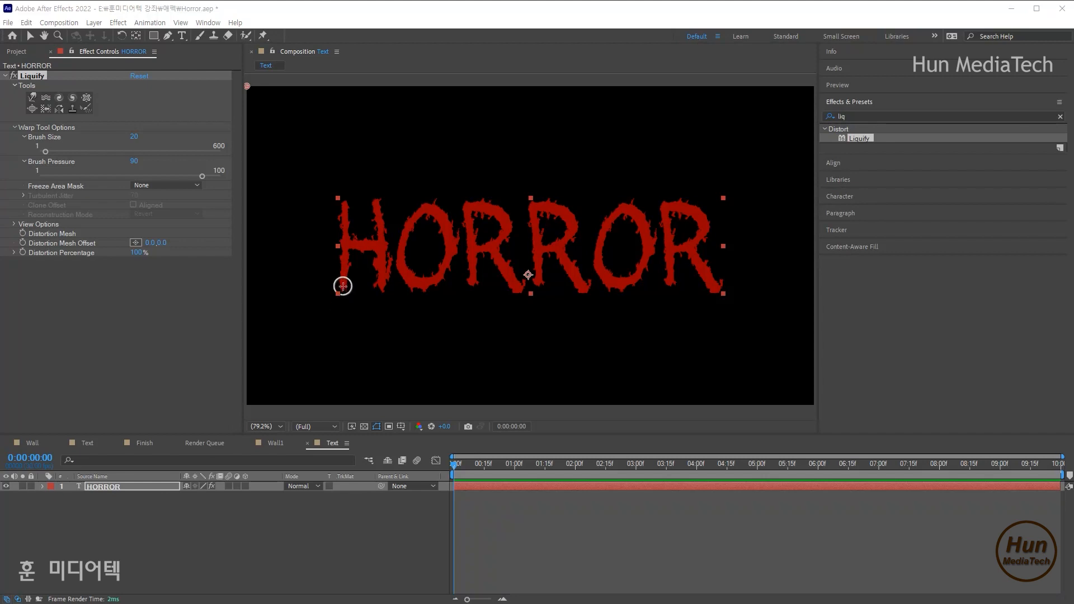
{"action": "left_click_drag", "start_coordinate": [342, 290], "coordinate": [342, 354]}
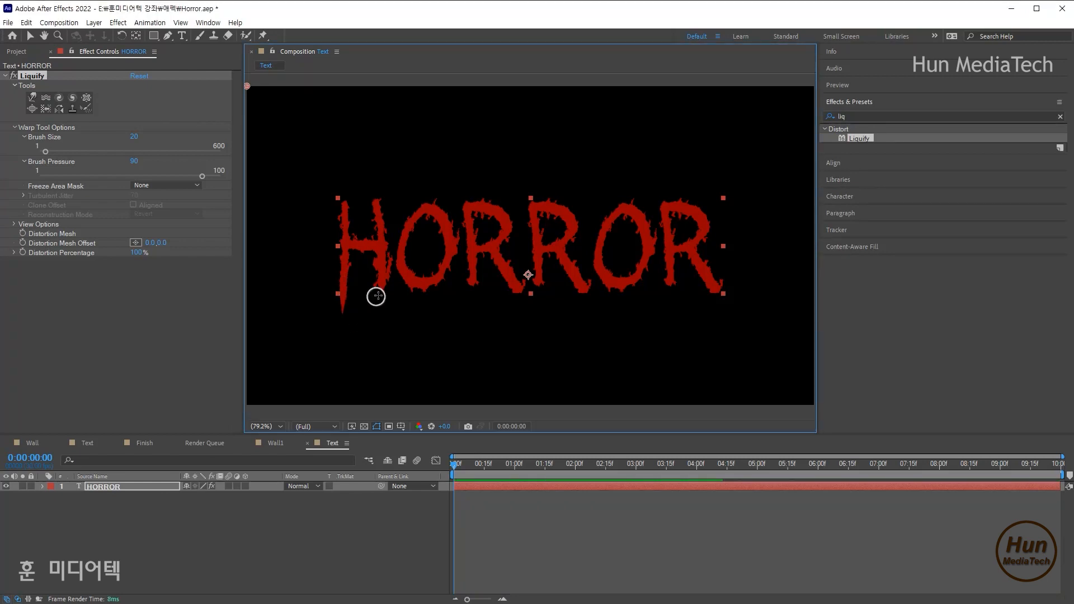
{"action": "left_click_drag", "start_coordinate": [379, 286], "coordinate": [379, 339]}
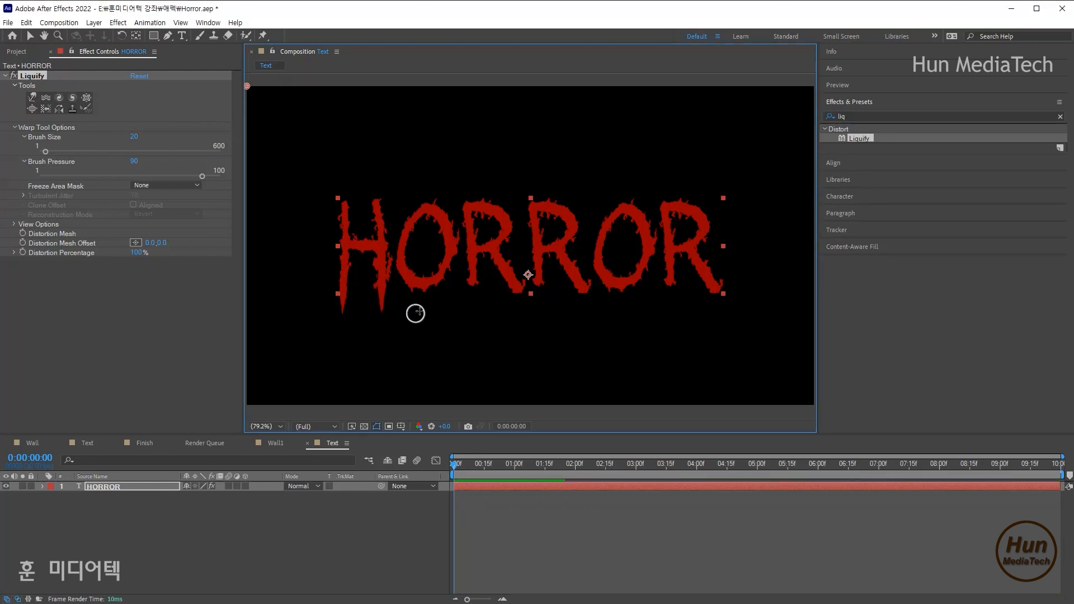
{"action": "mouse_move", "coordinate": [422, 285]}
{"action": "left_mouse_down"}
{"action": "mouse_move", "coordinate": [424, 312]}
{"action": "mouse_move", "coordinate": [409, 318]}
{"action": "left_mouse_up"}
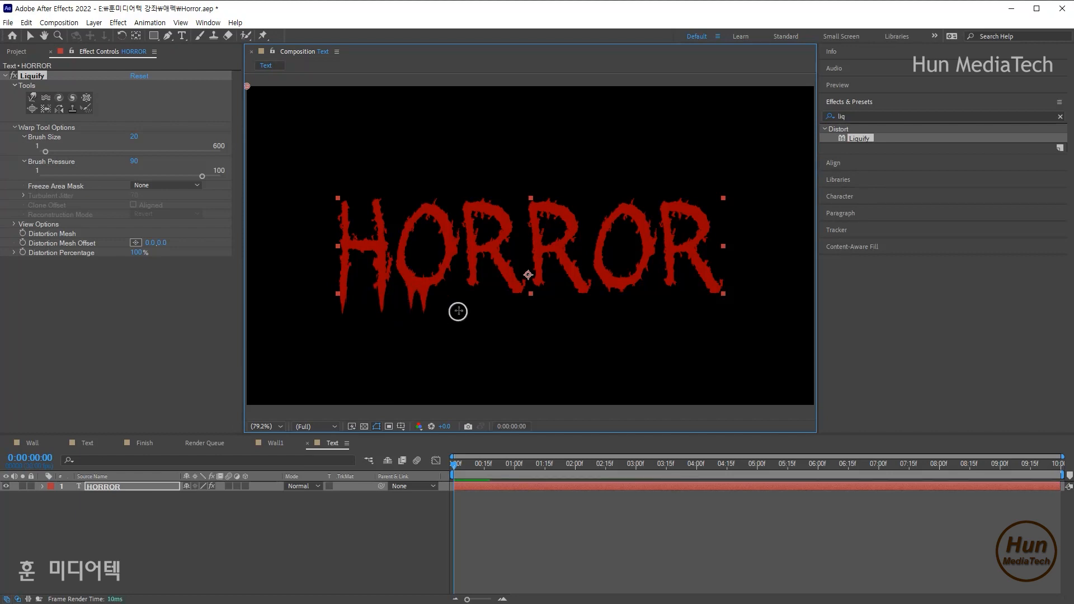
{"action": "mouse_move", "coordinate": [472, 283]}
{"action": "left_mouse_down"}
{"action": "mouse_move", "coordinate": [470, 334]}
{"action": "mouse_move", "coordinate": [506, 319]}
{"action": "mouse_move", "coordinate": [522, 301]}
{"action": "mouse_move", "coordinate": [517, 289]}
{"action": "mouse_move", "coordinate": [517, 329]}
{"action": "left_mouse_up"}
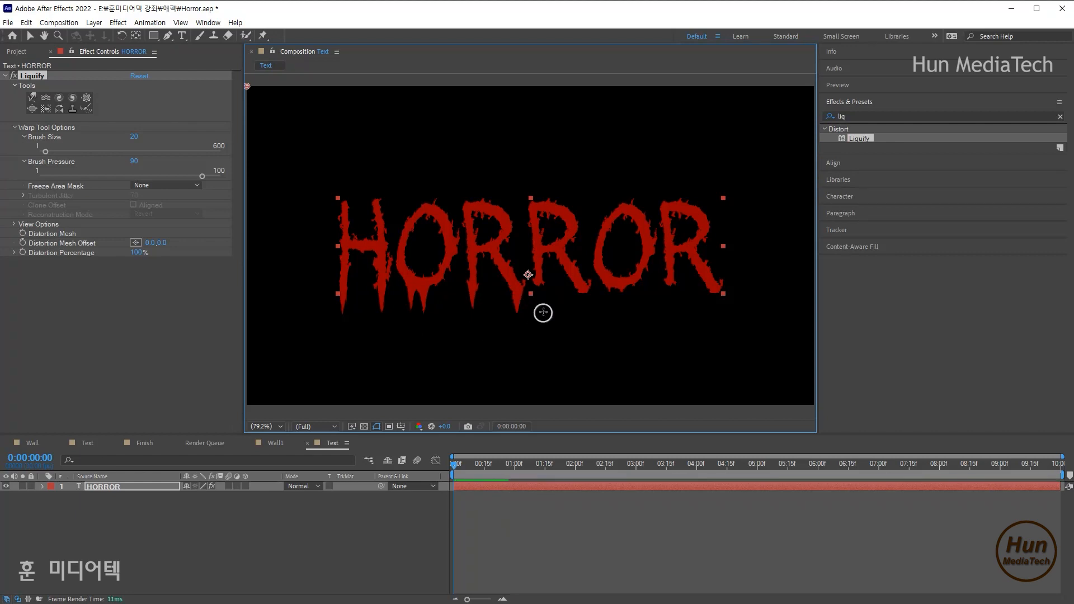
{"action": "left_click_drag", "start_coordinate": [537, 278], "coordinate": [537, 317]}
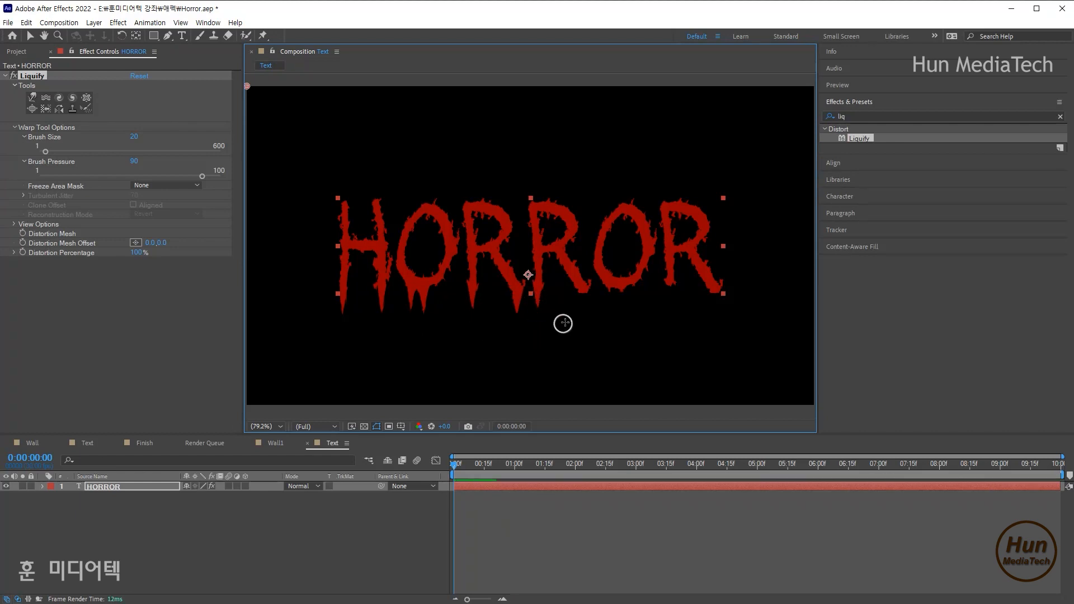
{"action": "mouse_move", "coordinate": [583, 287]}
{"action": "left_mouse_down"}
{"action": "mouse_move", "coordinate": [585, 313]}
{"action": "mouse_move", "coordinate": [623, 286]}
{"action": "mouse_move", "coordinate": [623, 333]}
{"action": "mouse_move", "coordinate": [609, 309]}
{"action": "left_mouse_up"}
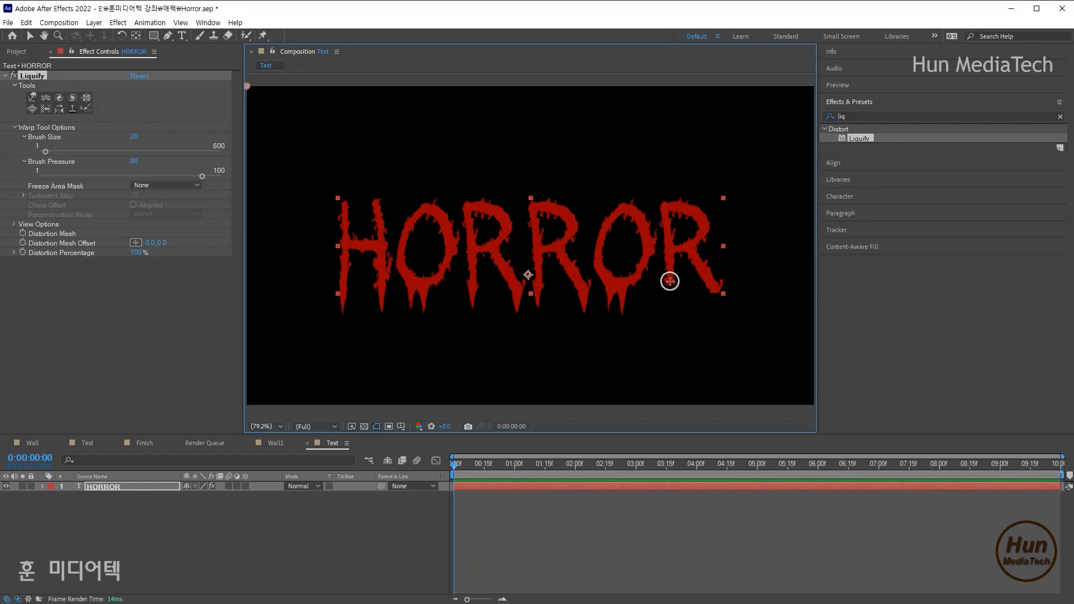
{"action": "mouse_move", "coordinate": [671, 282]}
{"action": "left_mouse_down"}
{"action": "mouse_move", "coordinate": [669, 309]}
{"action": "mouse_move", "coordinate": [714, 312]}
{"action": "left_mouse_up"}
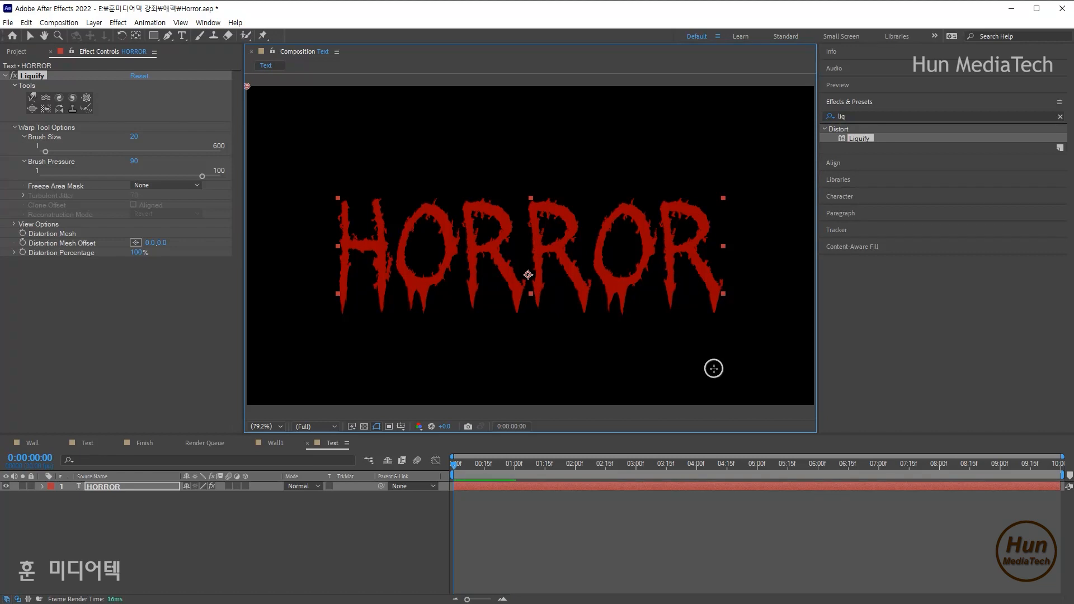
- Set the Liquify effect's Distortion Percentage to 0%
{"action": "left_click", "coordinate": [14, 252]}
{"action": "left_click", "coordinate": [15, 251]}
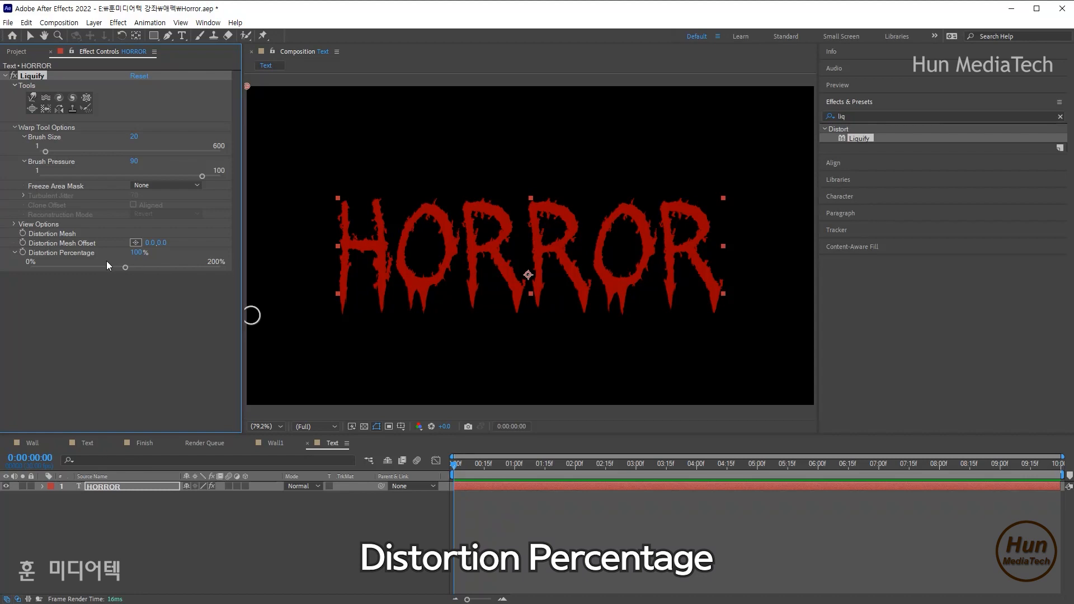
{"action": "left_click_drag", "start_coordinate": [124, 269], "coordinate": [3, 270]}
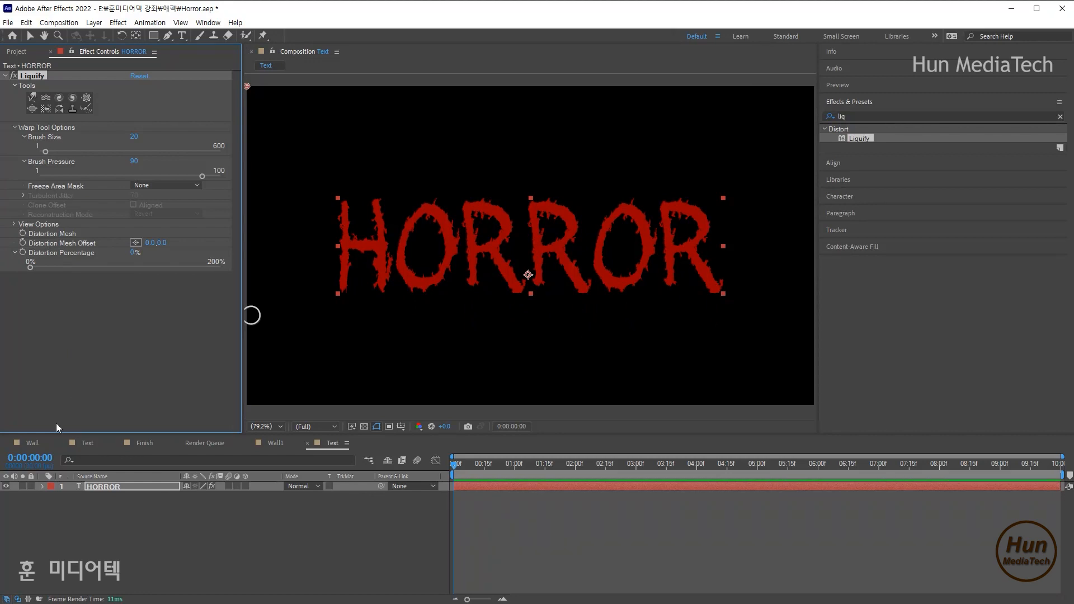
- Keyframe the HORROR layer's Liquify Distortion Percentage at 0% at 0:00:01:15 and reveal the layer's keyframed property in the timeline
{"action": "left_click", "coordinate": [43, 460]}
{"action": "type", "text": "115"}
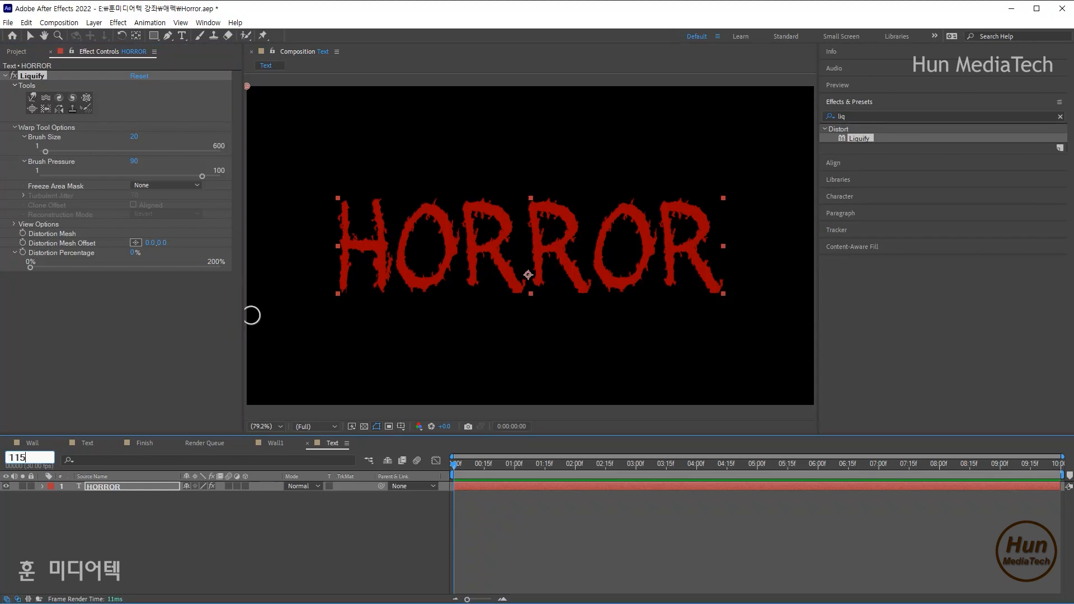
{"action": "key", "text": "Return"}
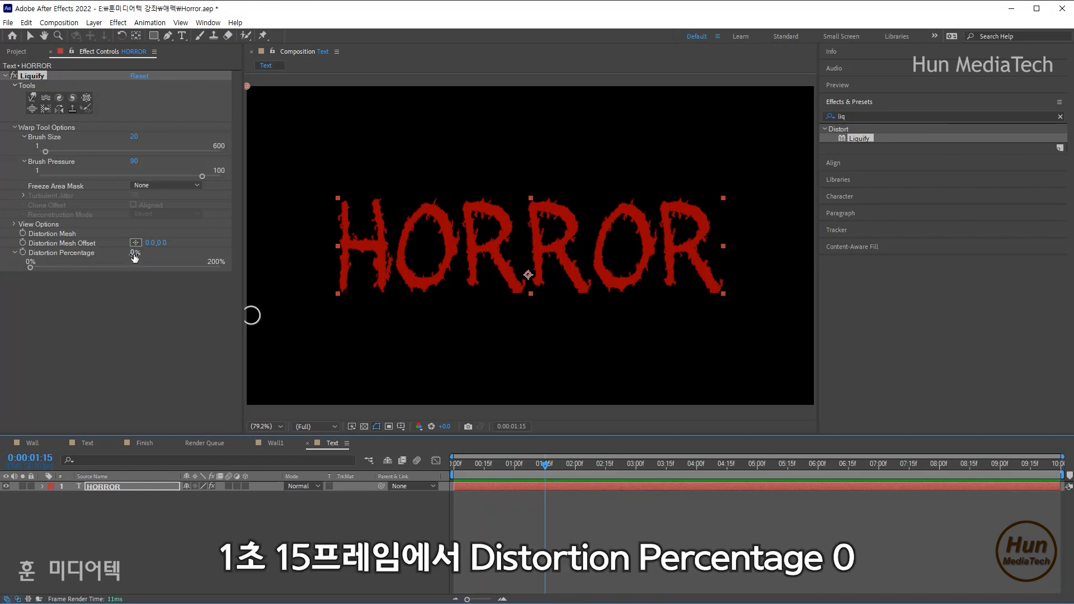
{"action": "left_click", "coordinate": [22, 252]}
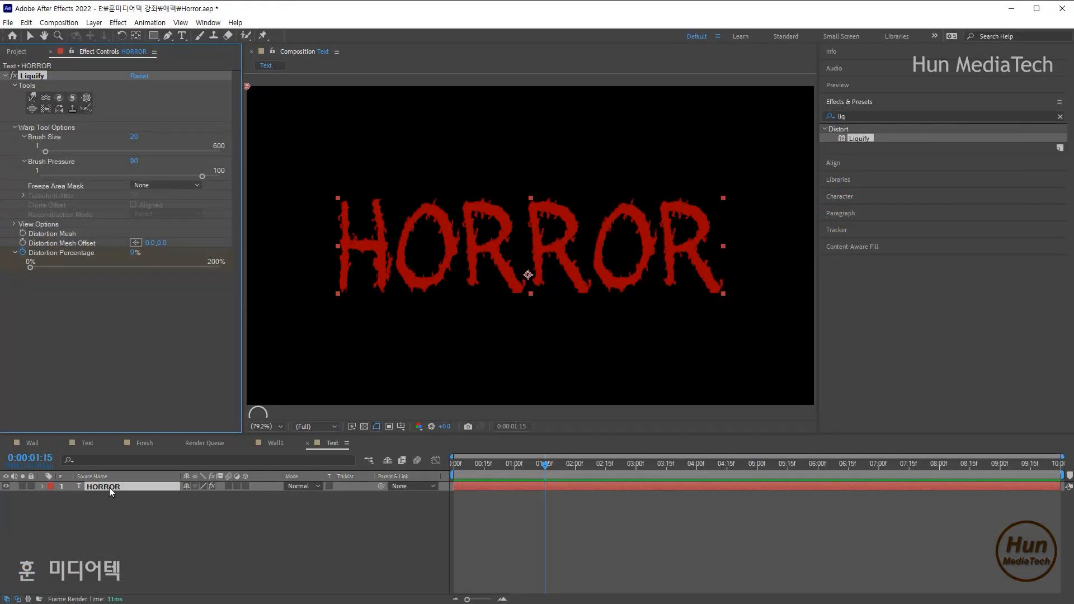
{"action": "left_click", "coordinate": [109, 488]}
{"action": "key", "text": "u"}
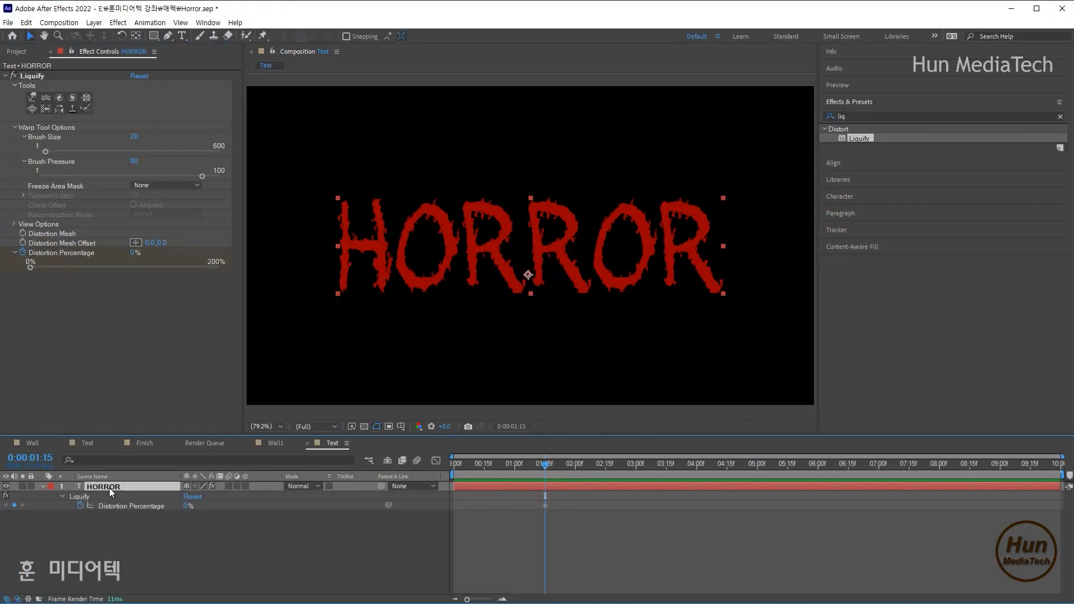
- Set the Liquify Distortion Percentage to 130% at 0:00:05:00
{"action": "left_click", "coordinate": [30, 457]}
{"action": "type", "text": "500"}
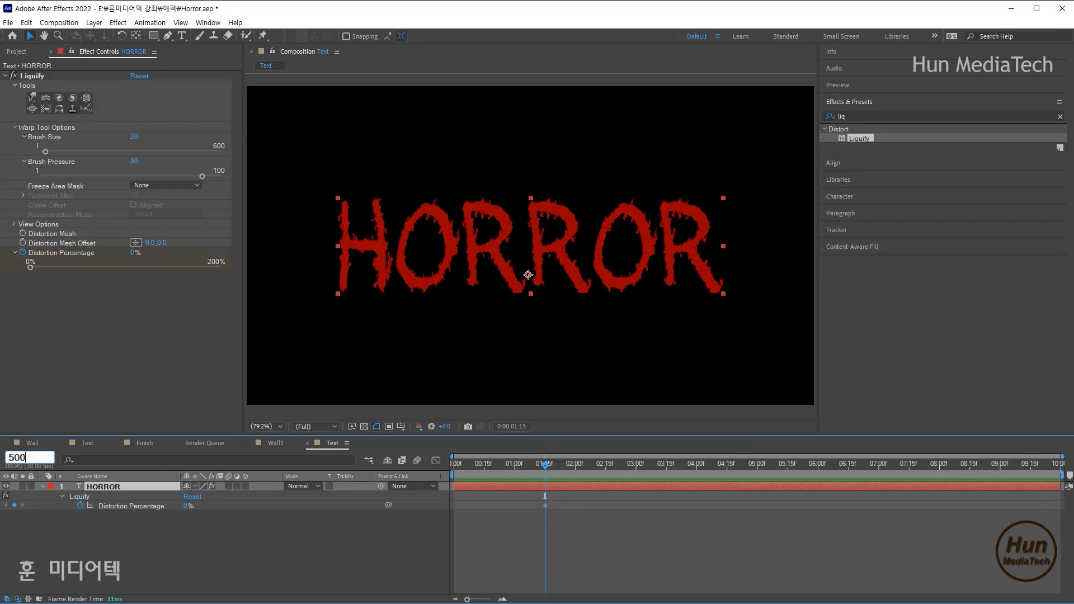
{"action": "key", "text": "Return"}
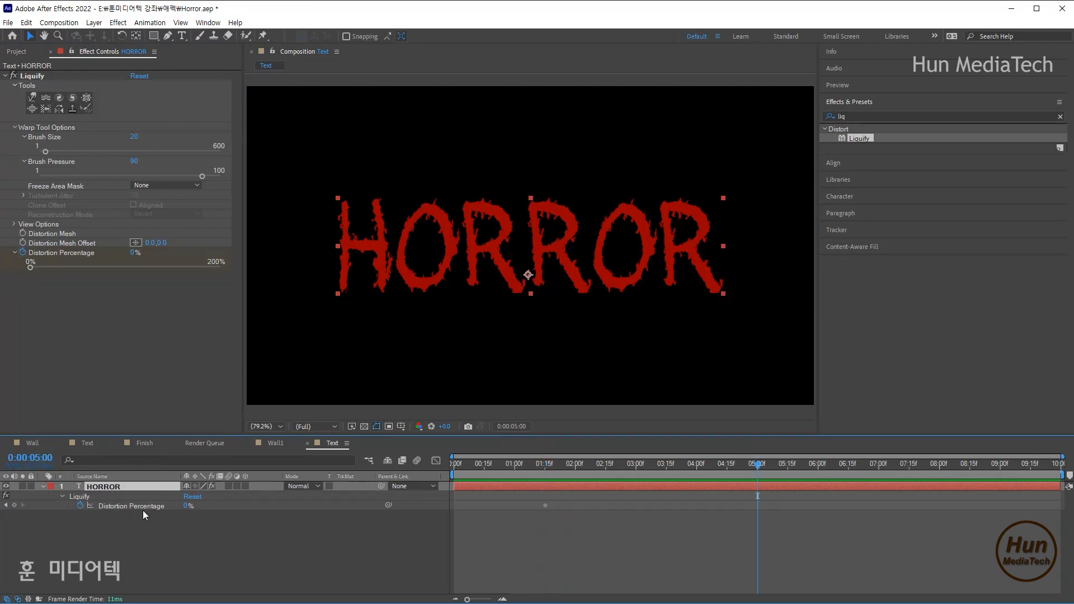
{"action": "left_click", "coordinate": [133, 252]}
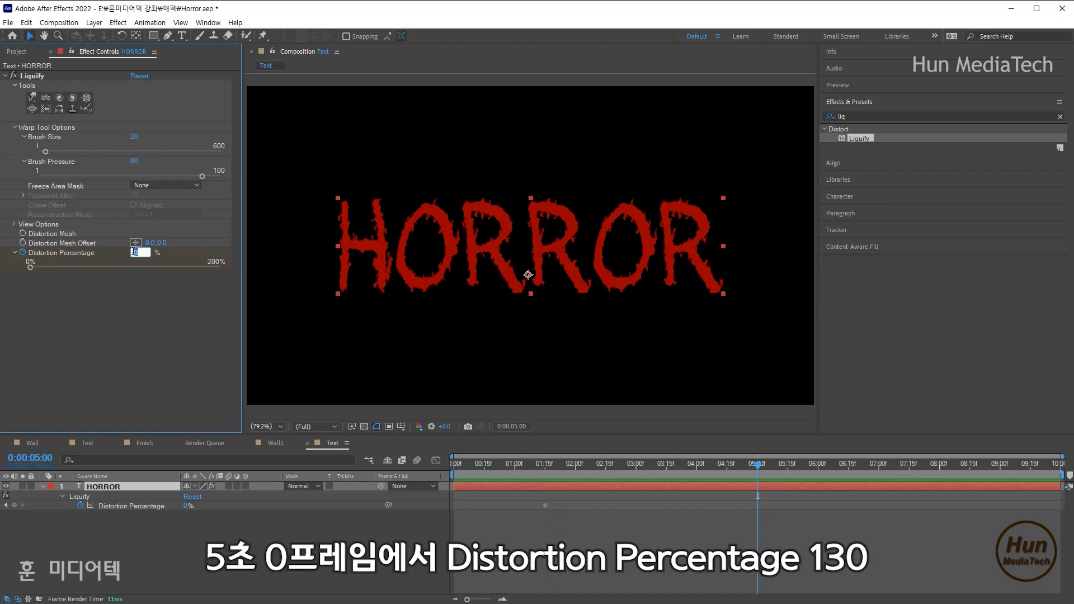
{"action": "type", "text": "130"}
{"action": "key", "text": "Return"}
- Preview the dripping HORROR text animation from the start and repeatedly from 0:00:01:15
{"action": "left_click", "coordinate": [457, 466]}
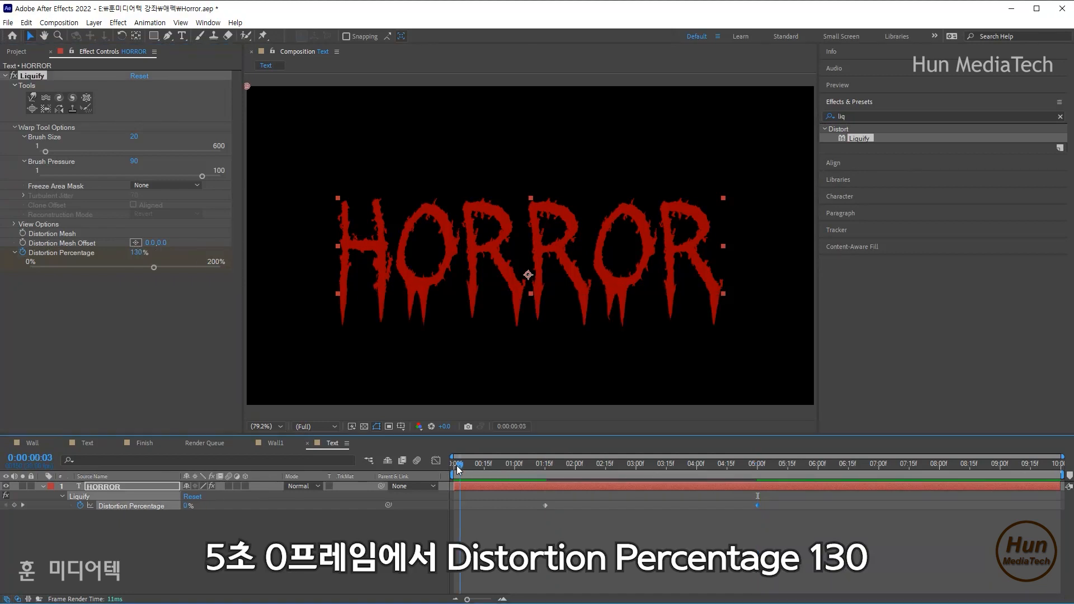
{"action": "key", "text": "Home"}
{"action": "key", "text": "space"}
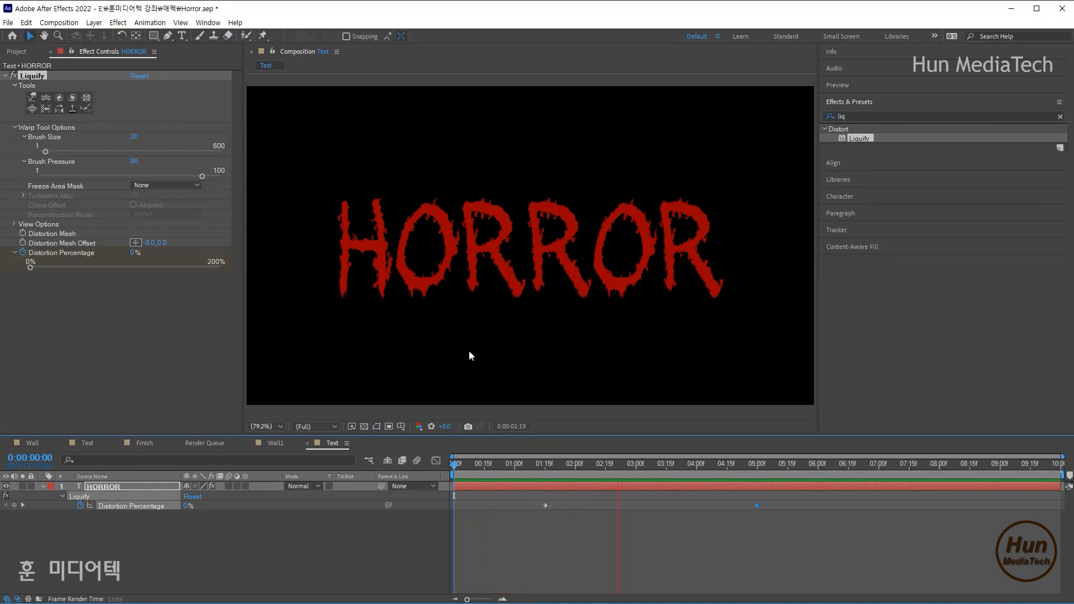
{"action": "key", "text": "space"}
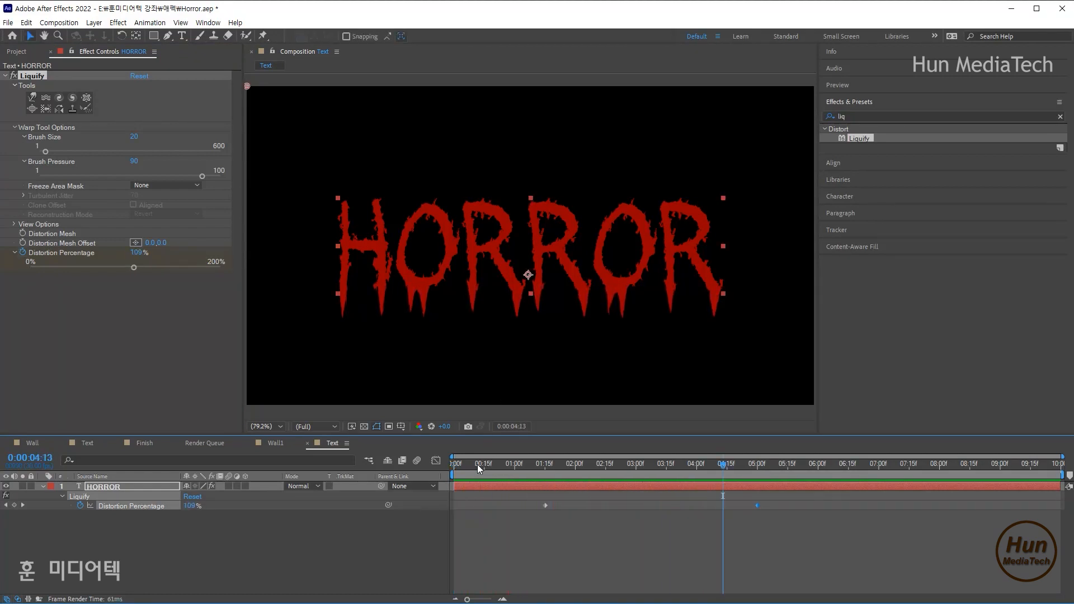
{"action": "left_click_drag", "start_coordinate": [469, 465], "coordinate": [544, 464]}
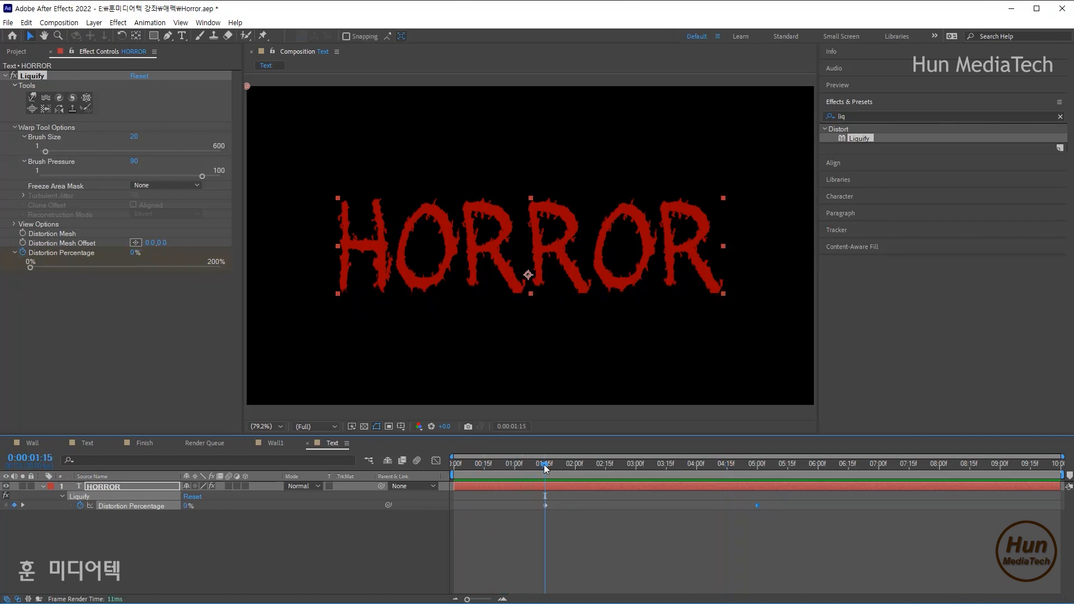
{"action": "key", "text": "space"}
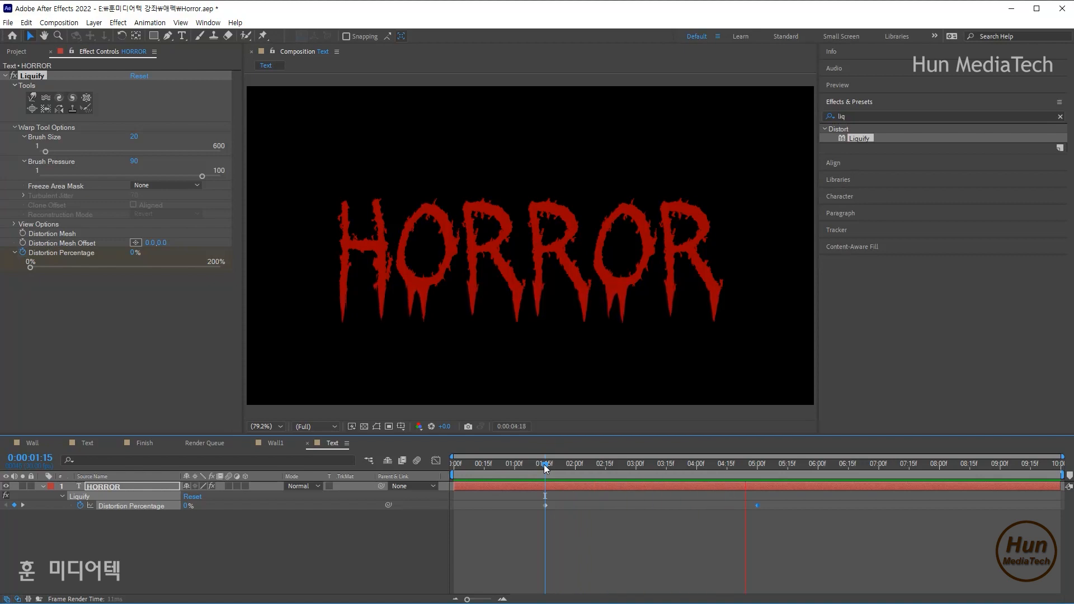
{"action": "key", "text": "space"}
{"action": "left_click", "coordinate": [546, 465]}
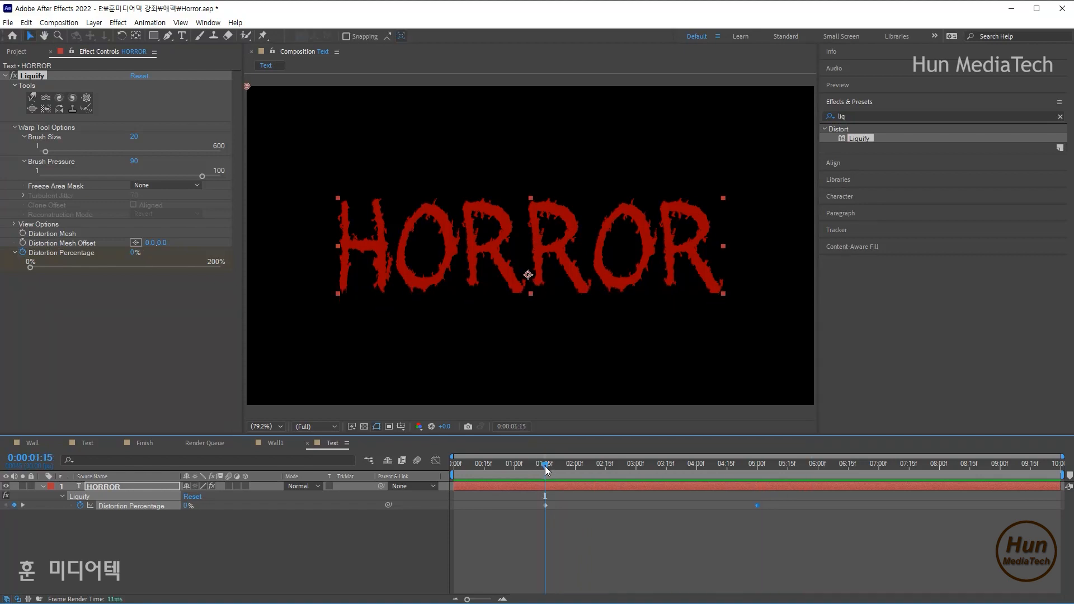
{"action": "key", "text": "space"}
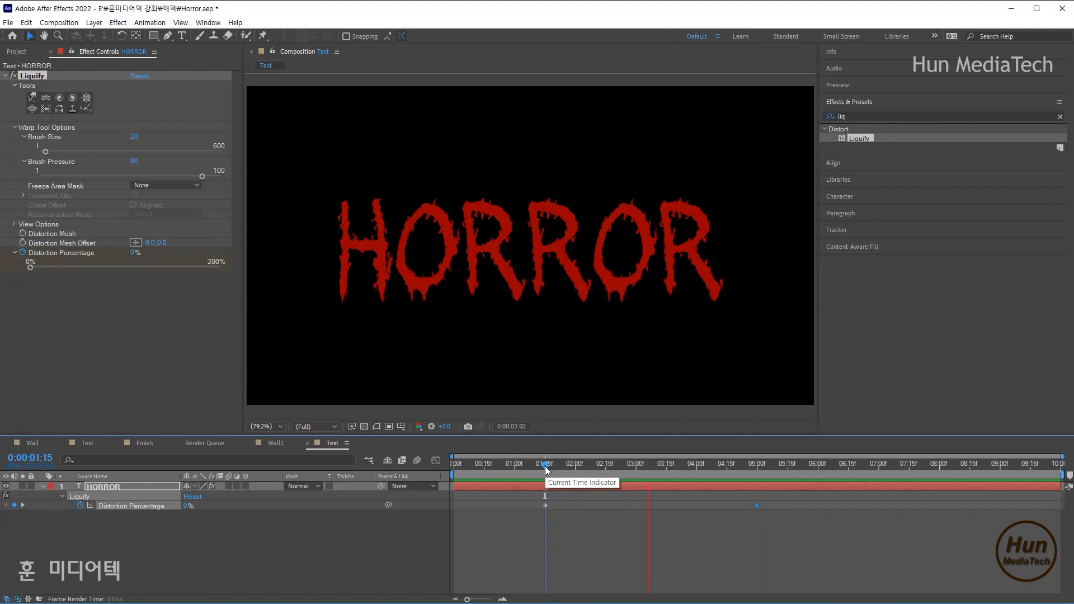
{"action": "key", "text": "space"}
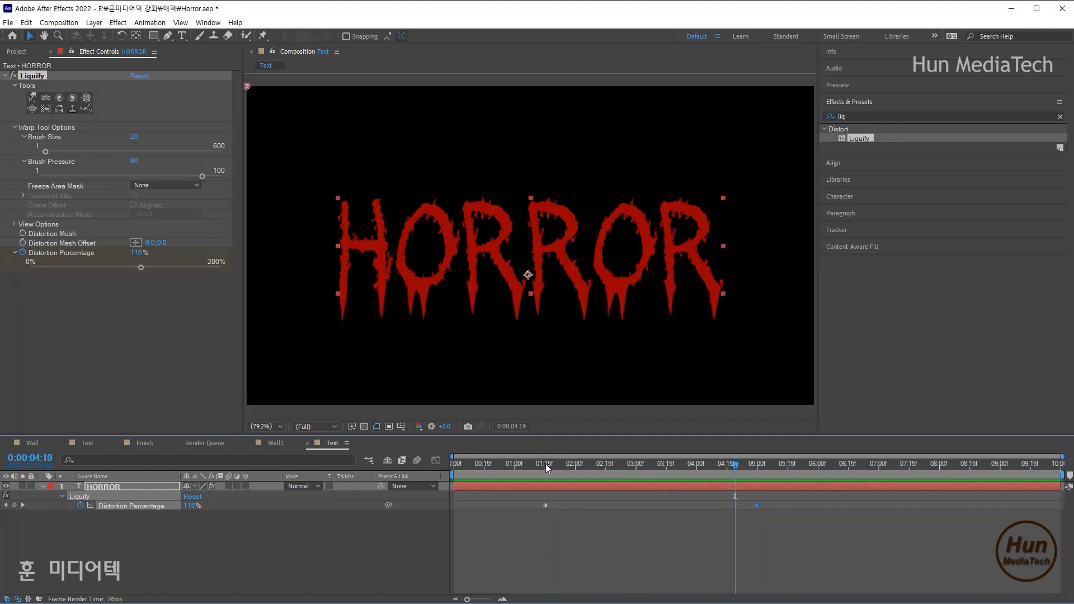
{"action": "left_click", "coordinate": [545, 465]}
{"action": "key", "text": "space"}
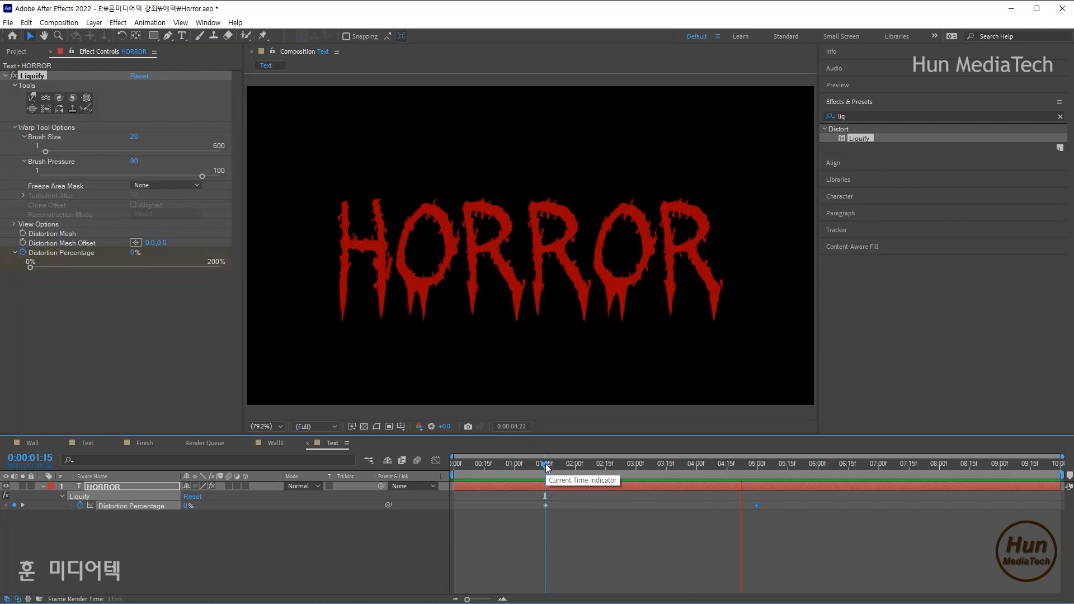
{"action": "key", "text": "space"}
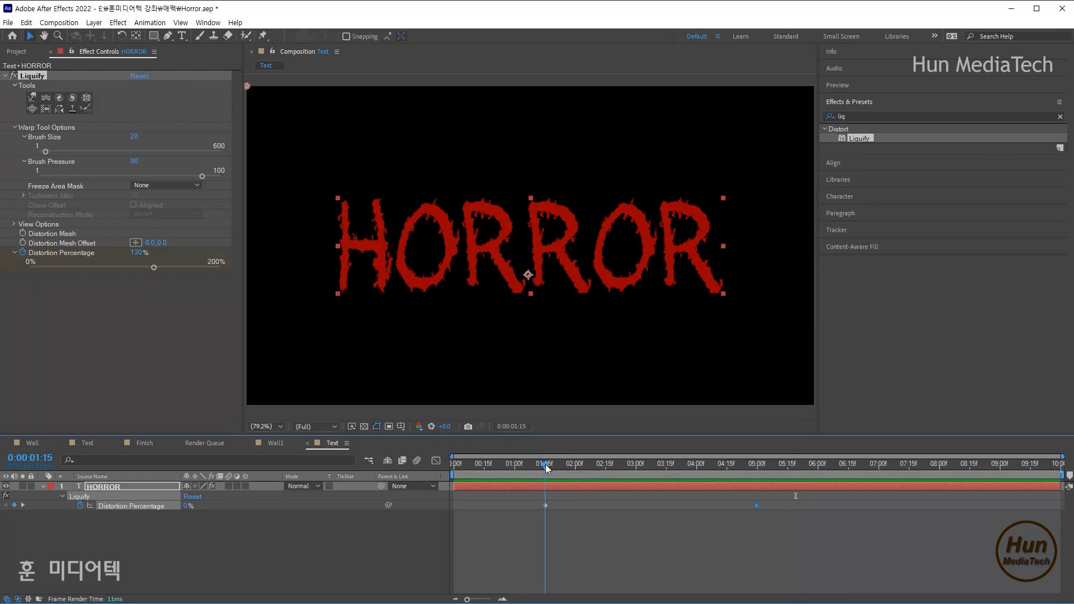
{"action": "key", "text": "space"}
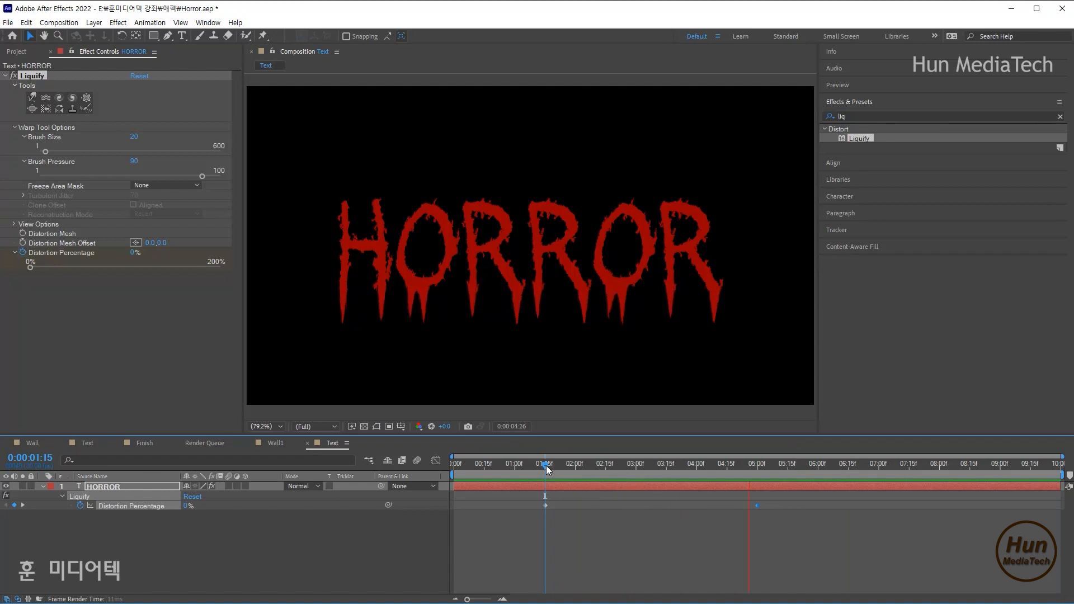
{"action": "key", "text": "space"}
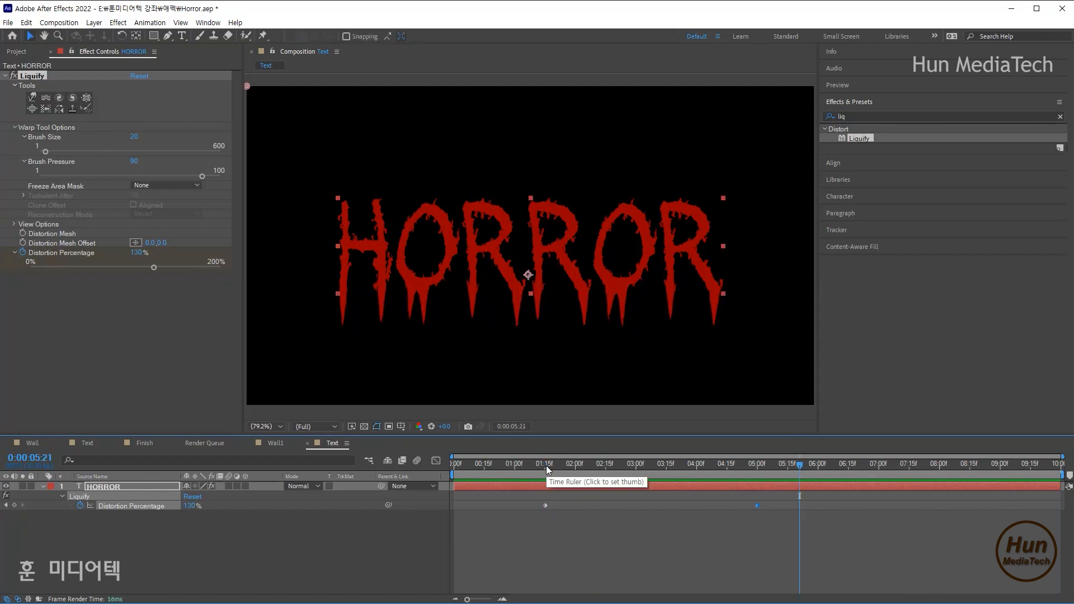
{"action": "mouse_move", "coordinate": [546, 465]}
{"action": "left_mouse_down"}
{"action": "mouse_move", "coordinate": [441, 468]}
{"action": "mouse_move", "coordinate": [566, 470]}
{"action": "mouse_move", "coordinate": [450, 460]}
{"action": "mouse_move", "coordinate": [545, 461]}
{"action": "left_mouse_up"}
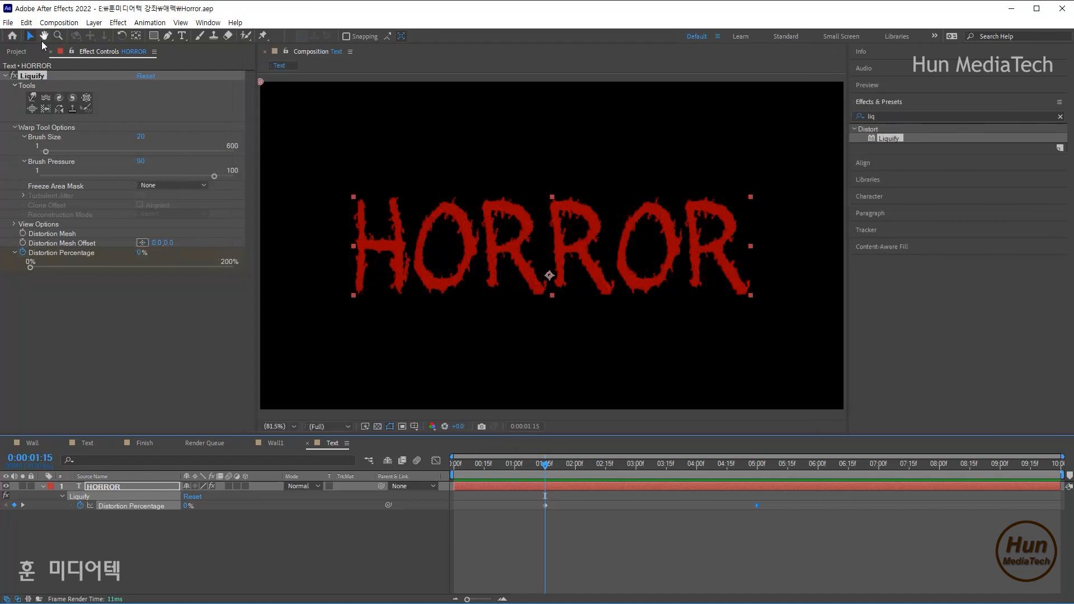
- Create a new composition named 완성
{"action": "left_click", "coordinate": [63, 23]}
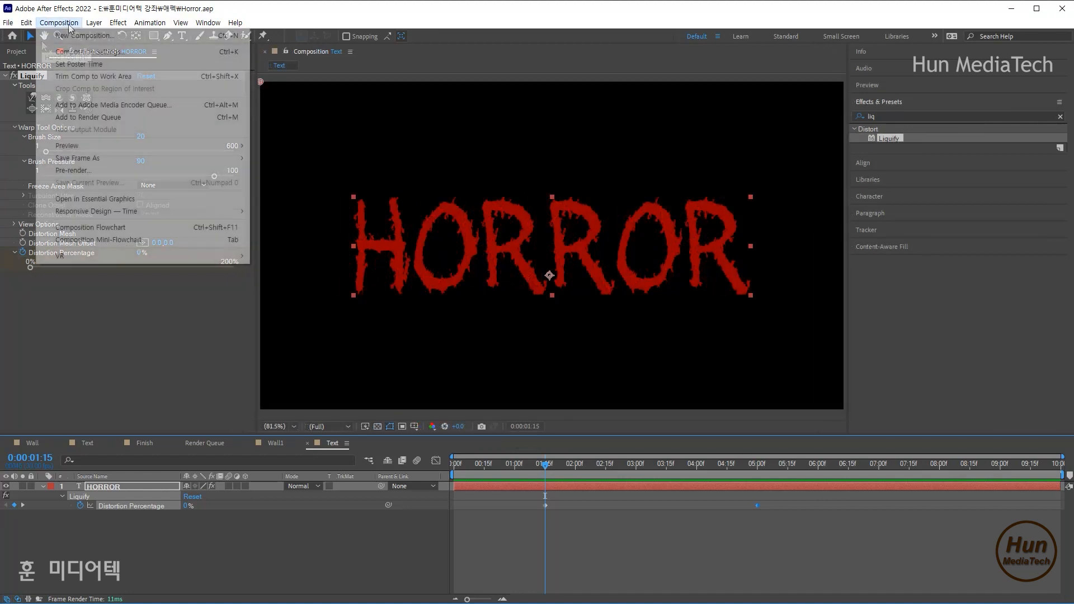
{"action": "left_click", "coordinate": [73, 37]}
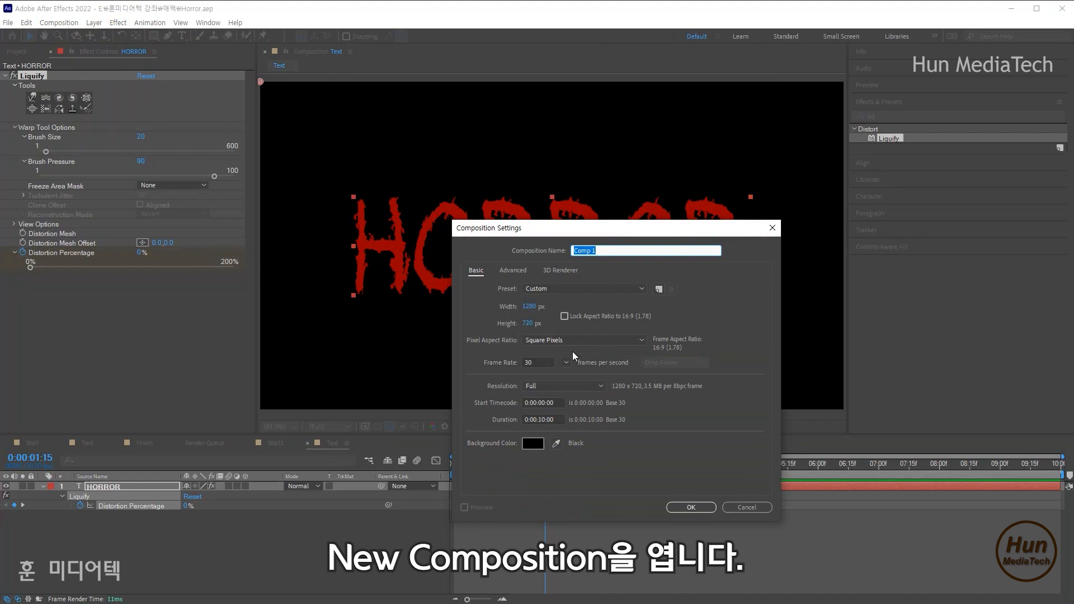
{"action": "type", "text": "d"}
{"action": "type", "text": "완성"}
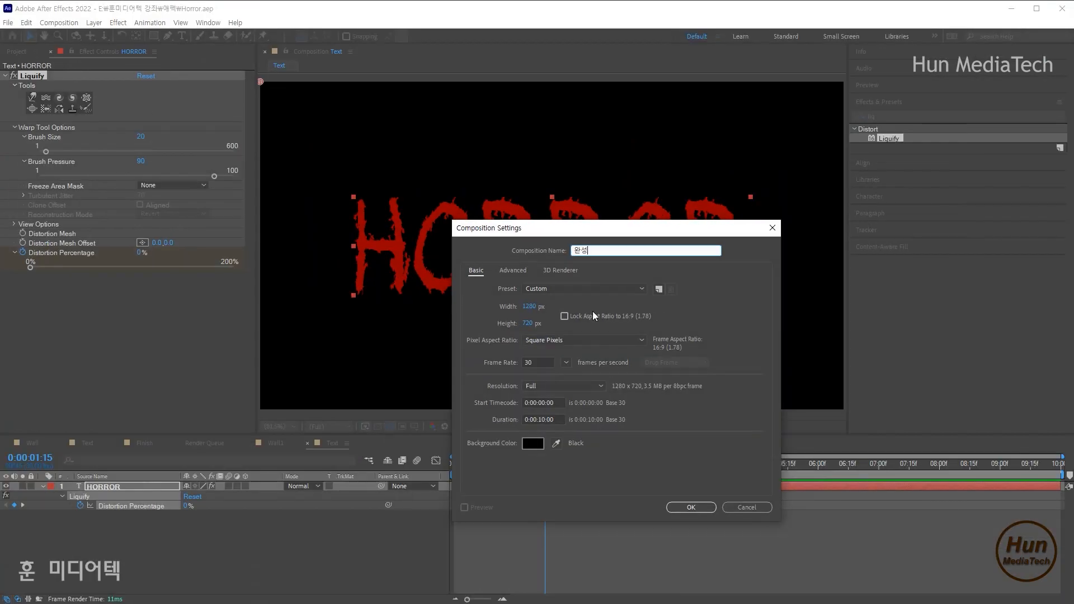
{"action": "key", "text": "Return"}
- Add the Wall1 composition to the 완성 timeline and place Wall_img.jpg beneath it
{"action": "left_click", "coordinate": [32, 217]}
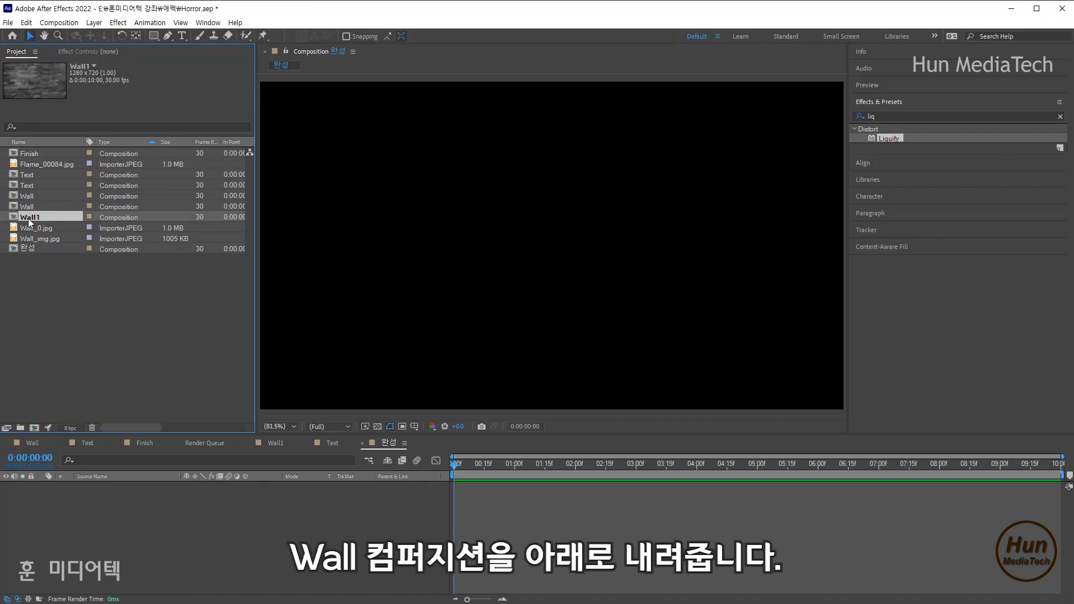
{"action": "left_click_drag", "start_coordinate": [29, 216], "coordinate": [61, 521]}
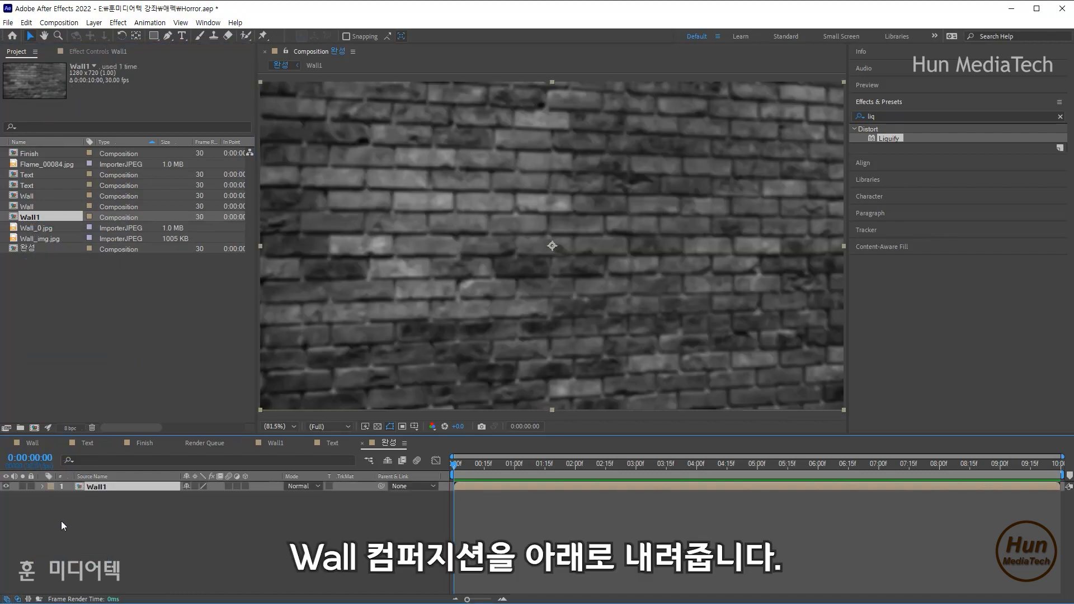
{"action": "left_click", "coordinate": [51, 240]}
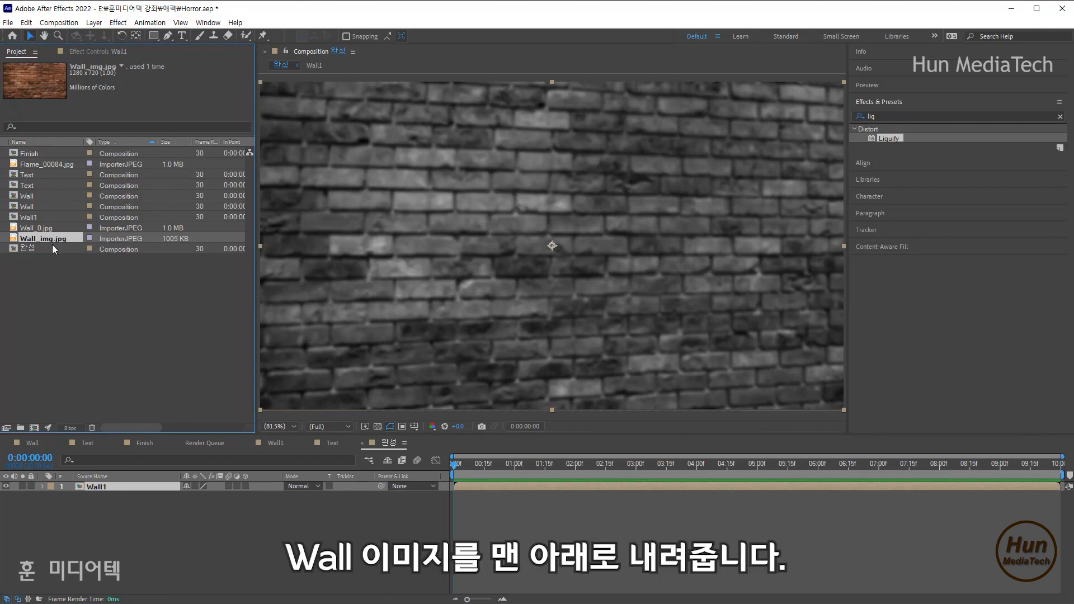
{"action": "left_click_drag", "start_coordinate": [54, 239], "coordinate": [83, 522]}
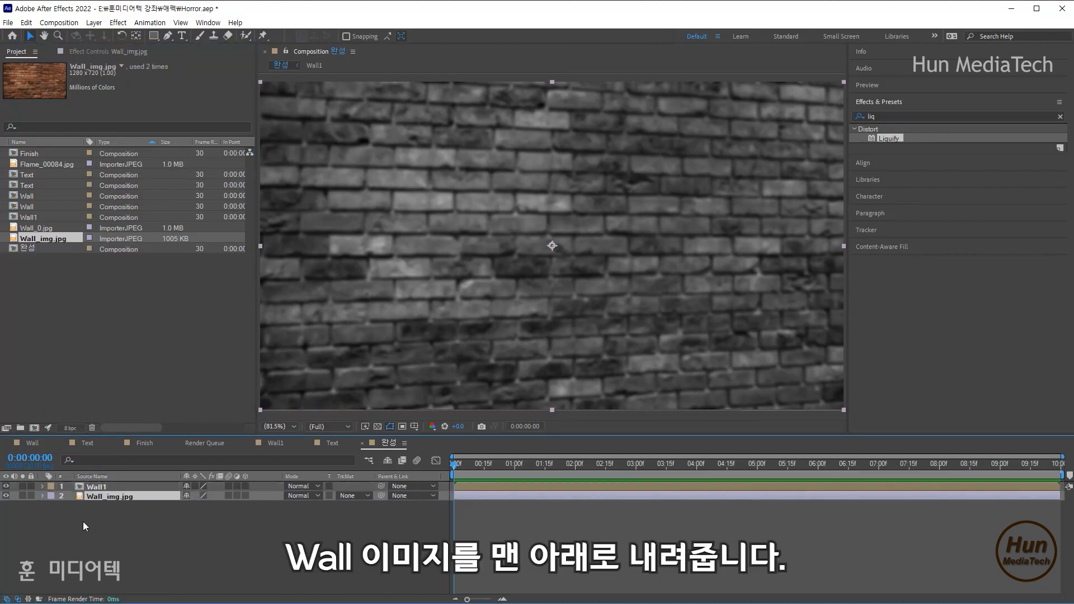
- Hide the Wall1 layer so that only the brick wall image shows, and select that layer
{"action": "left_click", "coordinate": [7, 487]}
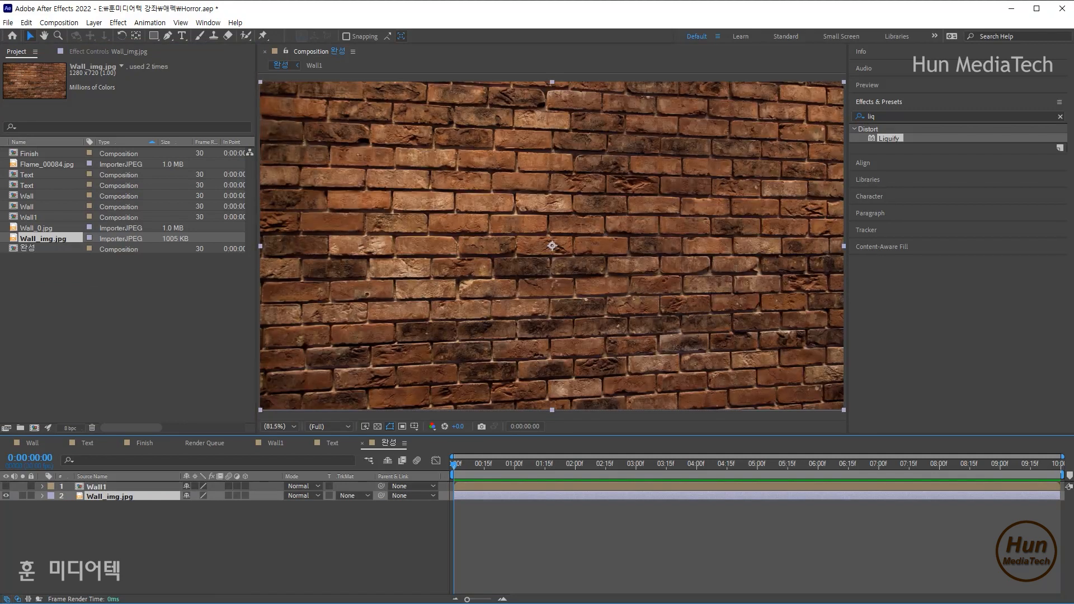
{"action": "left_click", "coordinate": [7, 487]}
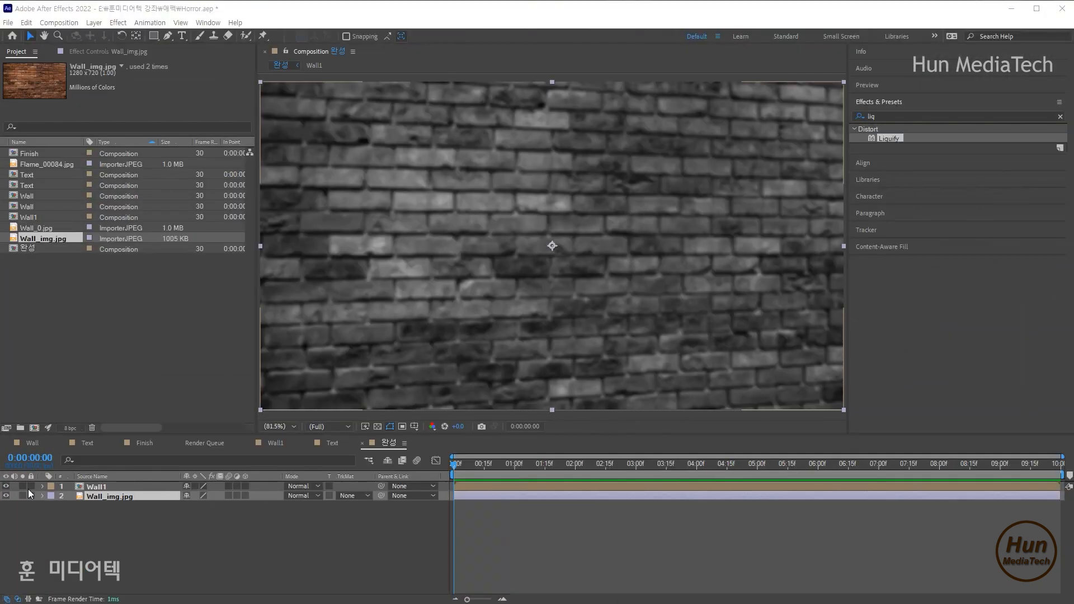
{"action": "left_click", "coordinate": [106, 487]}
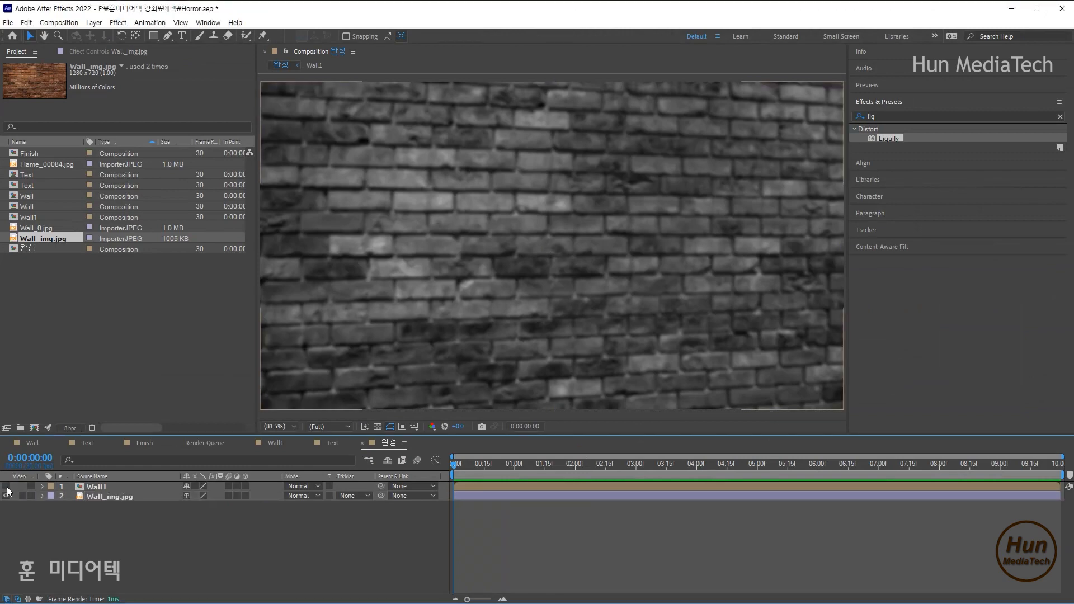
{"action": "left_click", "coordinate": [7, 486]}
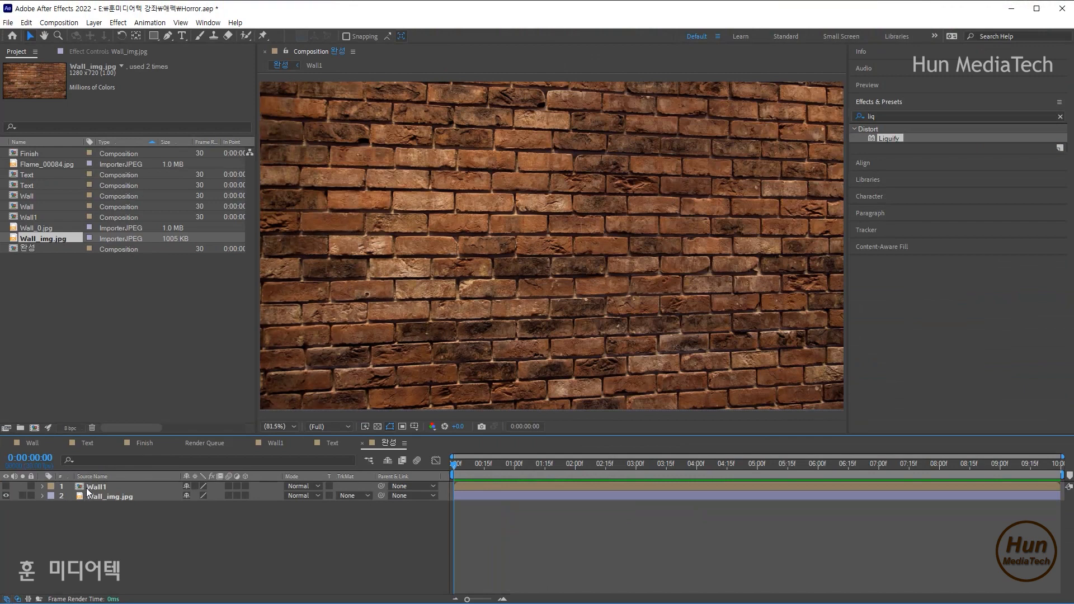
{"action": "left_click", "coordinate": [90, 488]}
- Place the HORROR text composition above the Wall1 layer as Text2 and preview it over the brick wall
{"action": "left_click", "coordinate": [25, 186]}
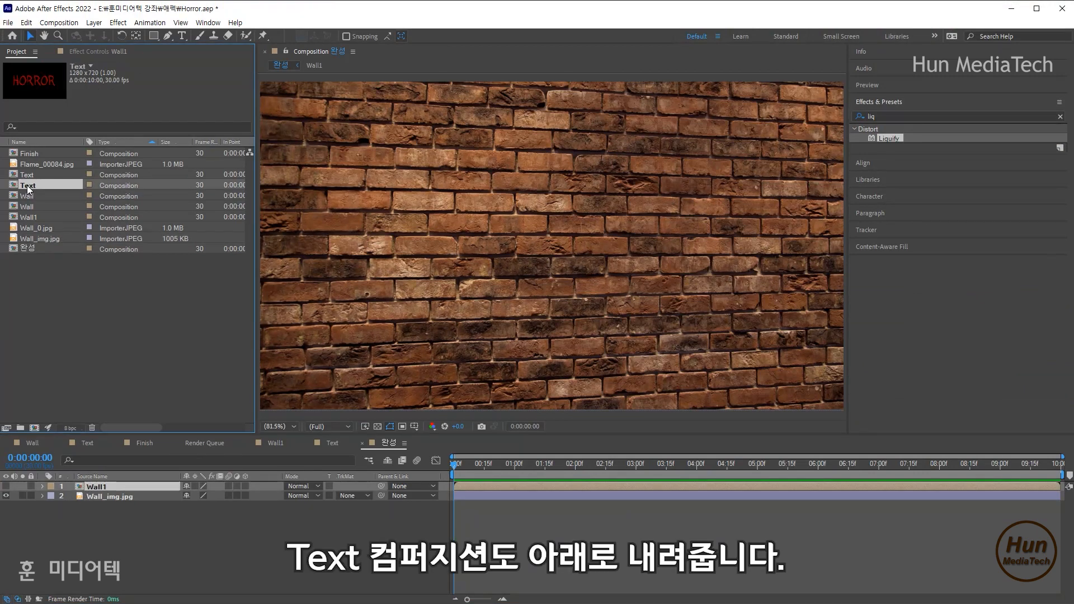
{"action": "left_click_drag", "start_coordinate": [27, 185], "coordinate": [99, 483]}
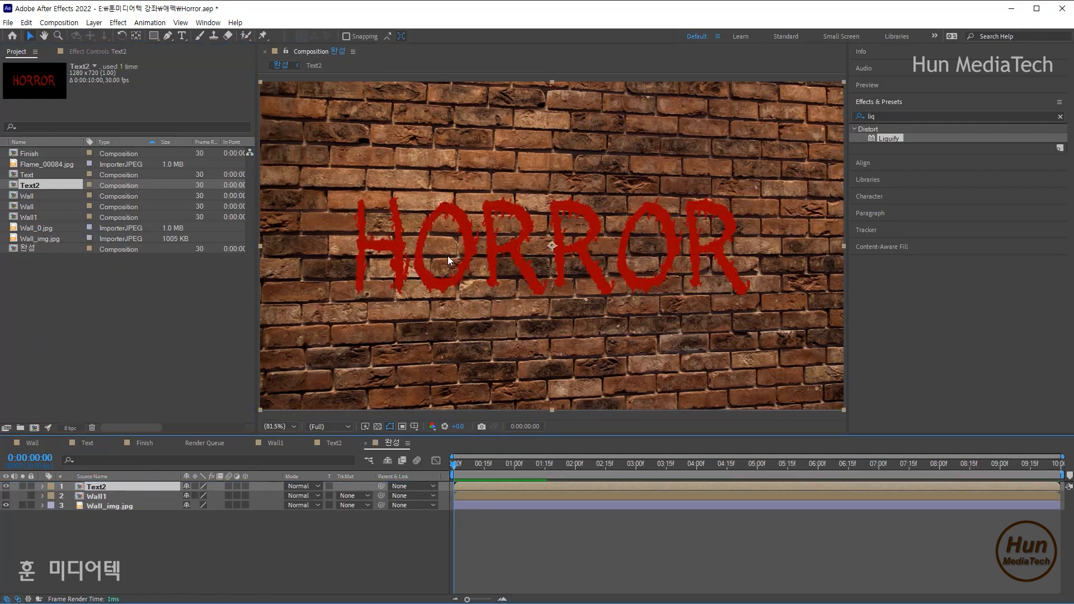
{"action": "key", "text": "space"}
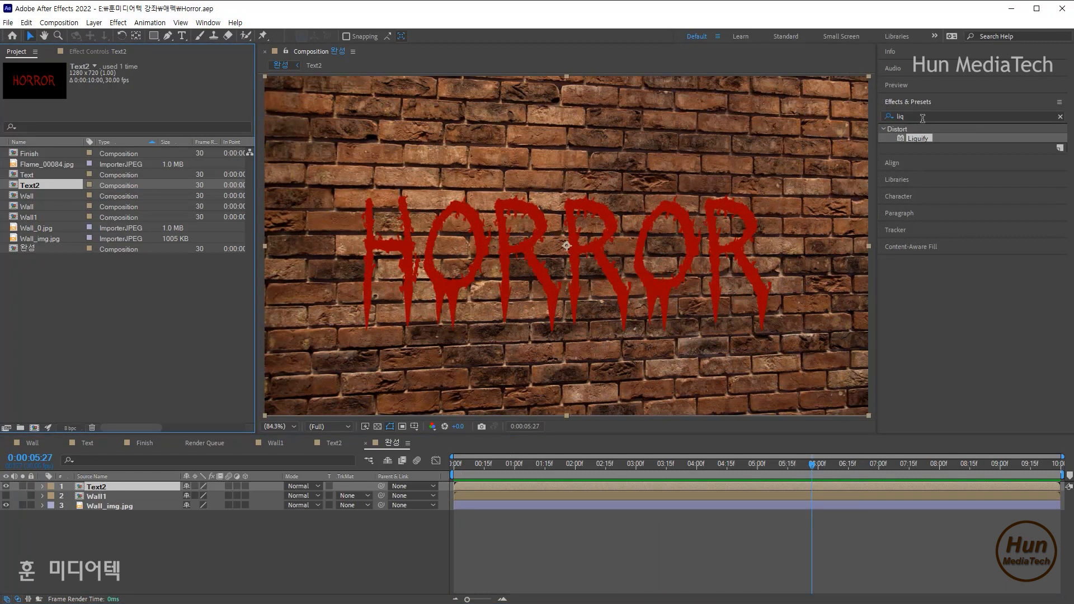
- Find the Roughen Edges effect and apply it to the Text2 layer
{"action": "left_click", "coordinate": [923, 118]}
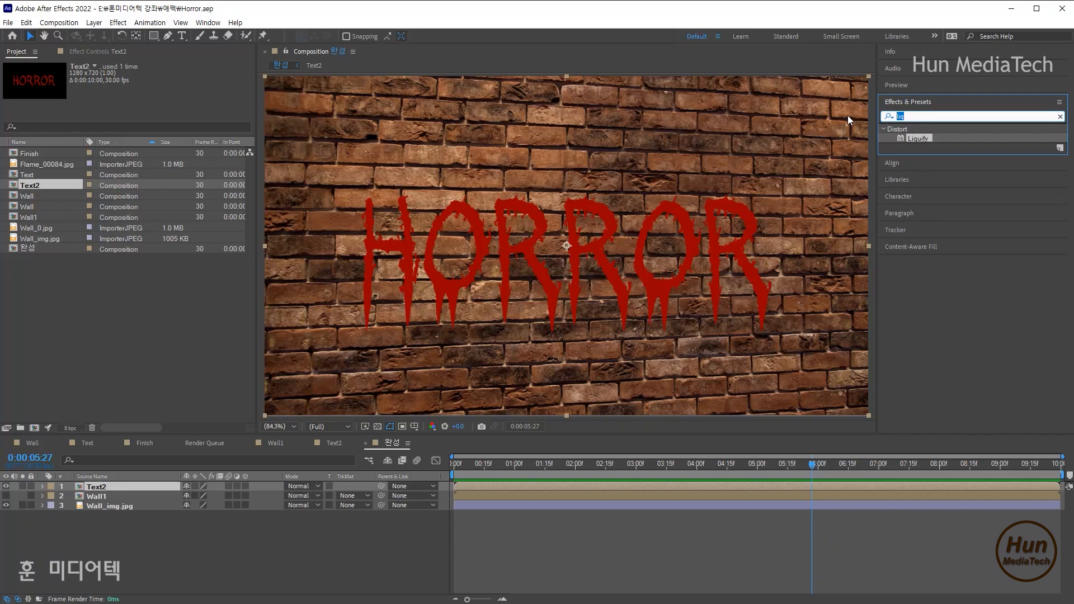
{"action": "key", "text": "BackSpace"}
{"action": "type", "text": "roug"}
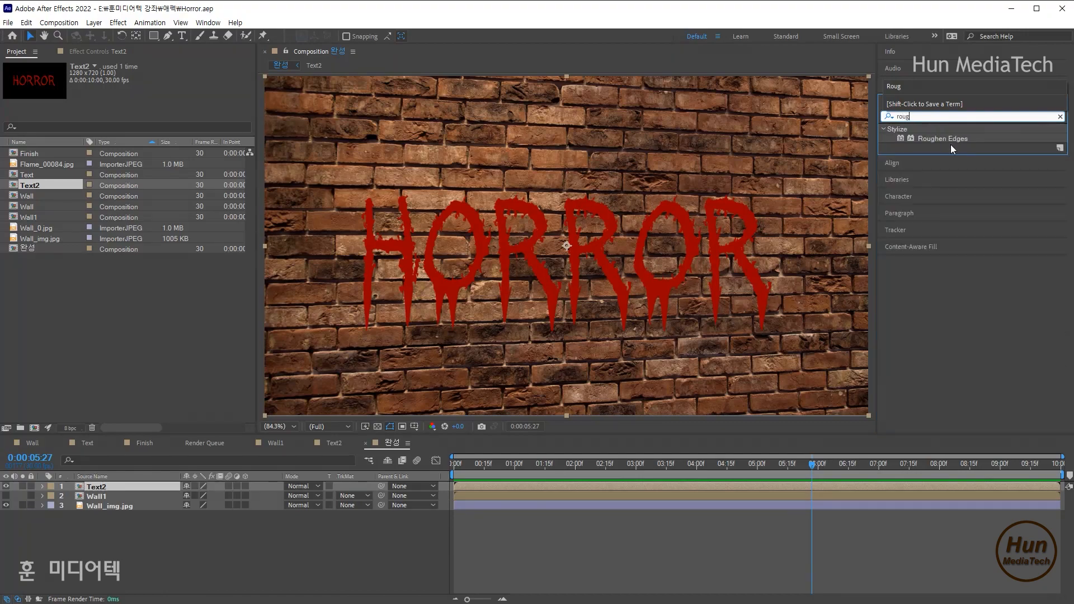
{"action": "left_click", "coordinate": [952, 140]}
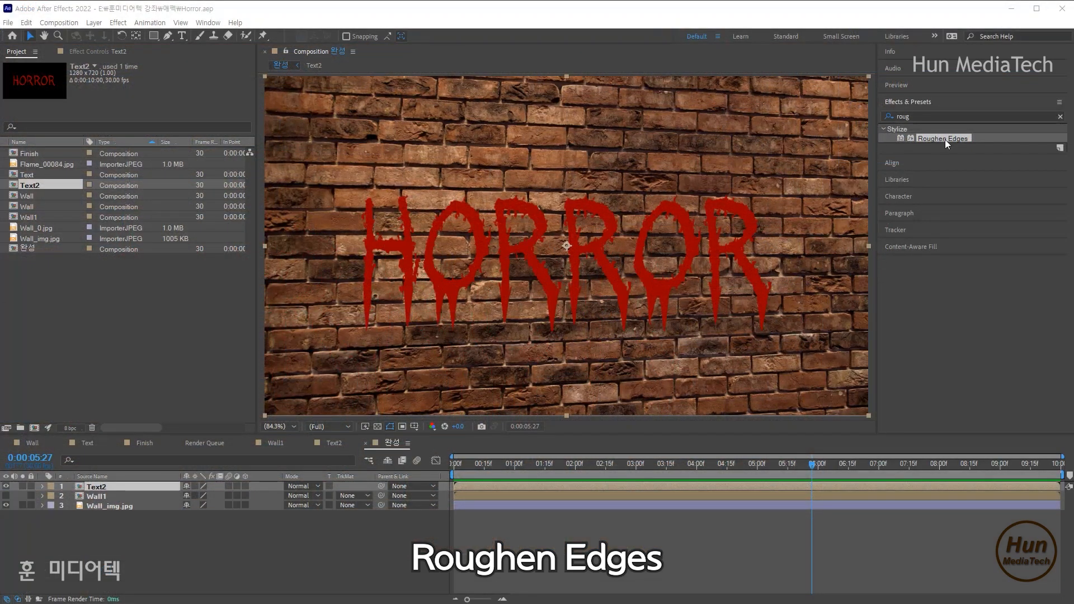
{"action": "double_click", "coordinate": [945, 140]}
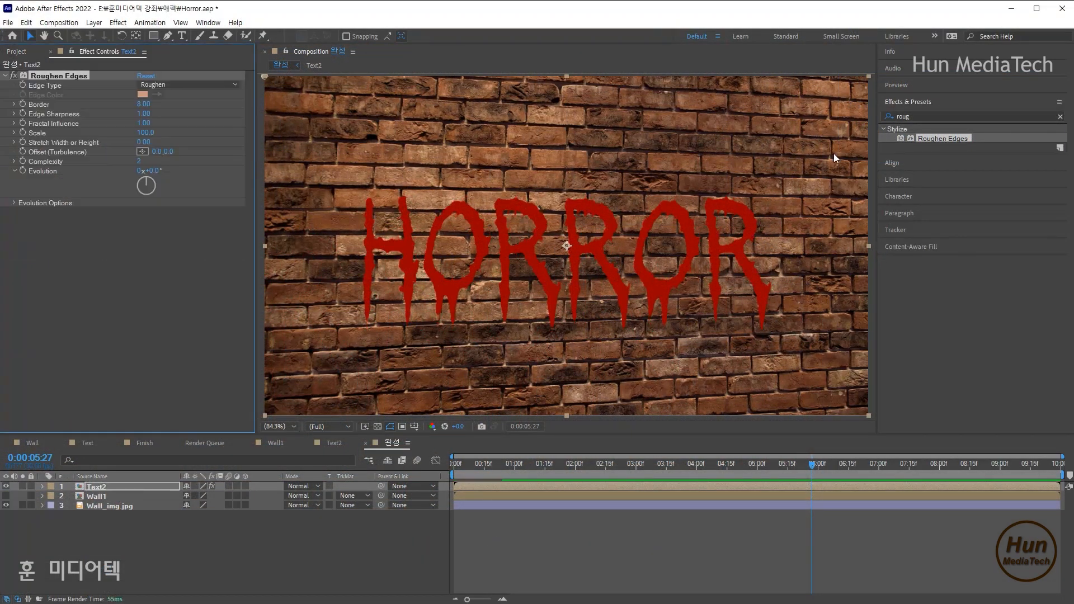
- Raise the Roughen Edges Border to 32 while checking the lettering at an early frame
{"action": "left_click", "coordinate": [14, 105]}
{"action": "left_click_drag", "start_coordinate": [89, 122], "coordinate": [174, 127]}
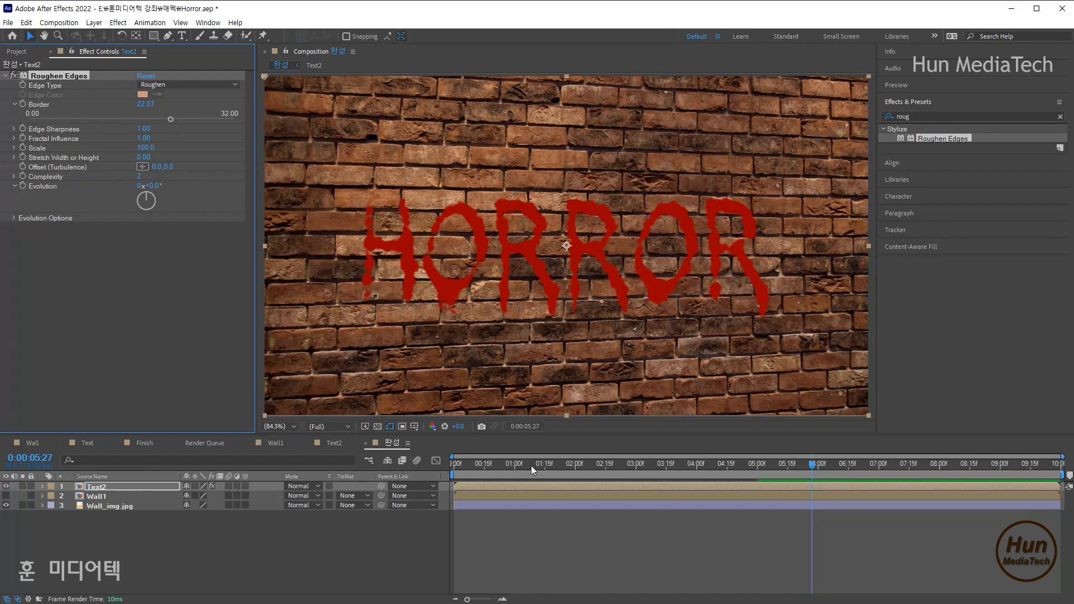
{"action": "left_click_drag", "start_coordinate": [532, 465], "coordinate": [500, 465]}
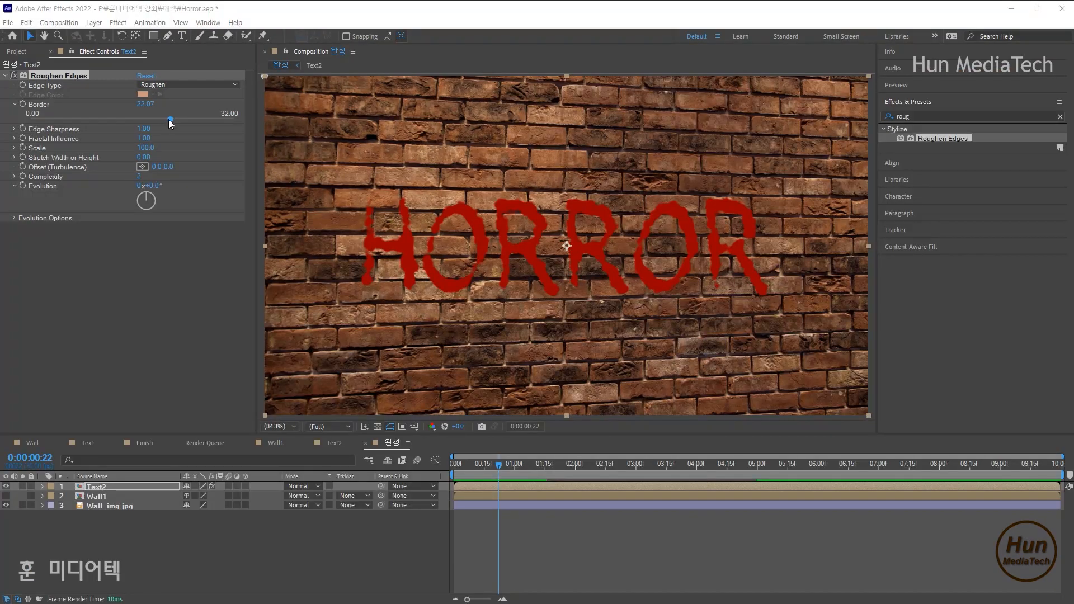
{"action": "left_click_drag", "start_coordinate": [169, 119], "coordinate": [237, 120]}
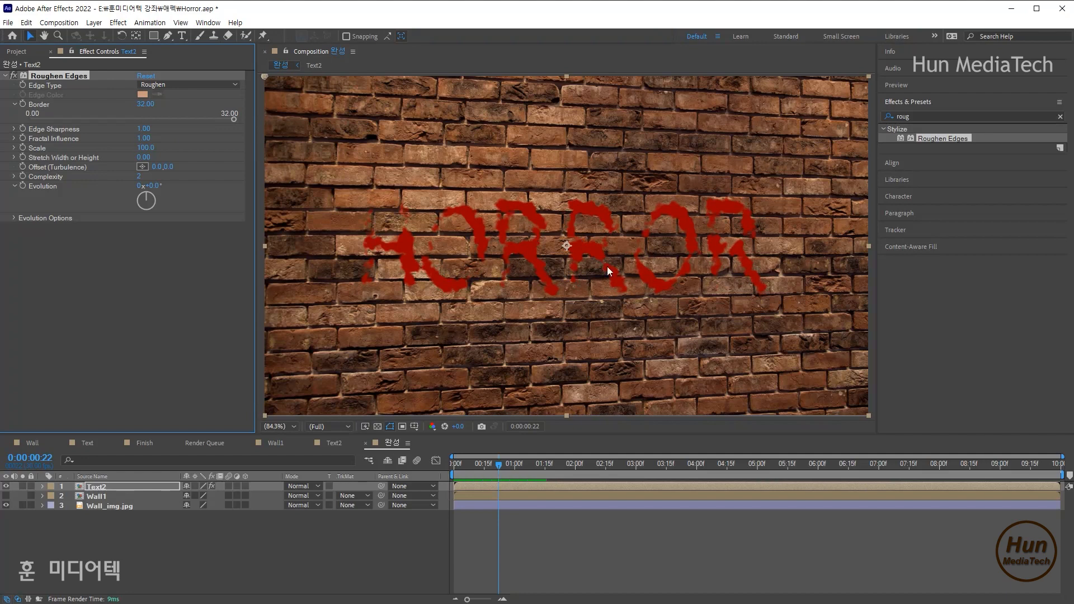
- Extend the Border slider range to 200 and set the Border value to 144.5
{"action": "right_click", "coordinate": [149, 107]}
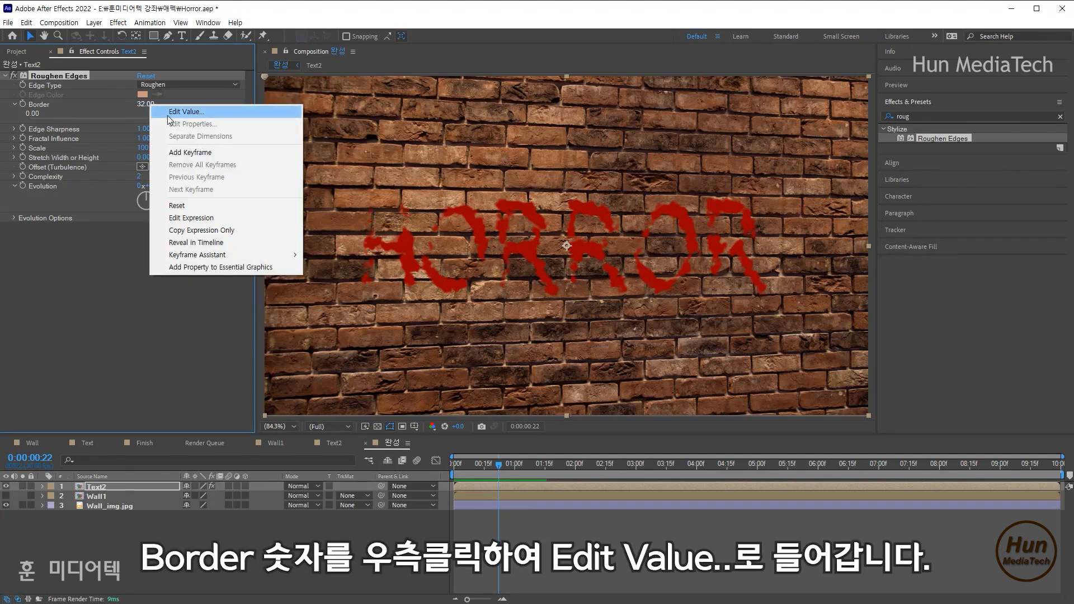
{"action": "left_click", "coordinate": [167, 112]}
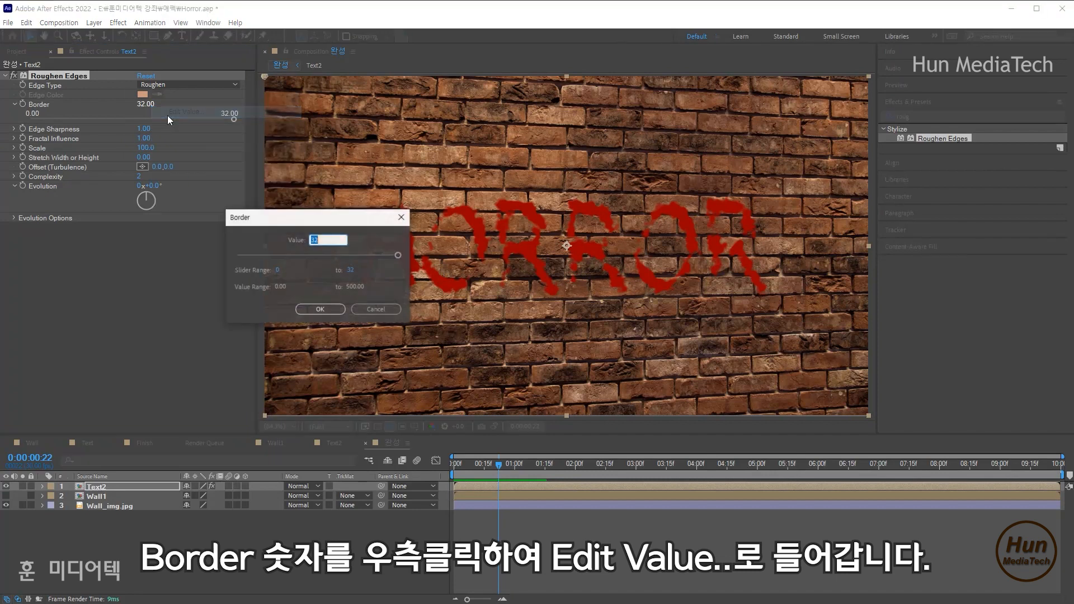
{"action": "double_click", "coordinate": [353, 271]}
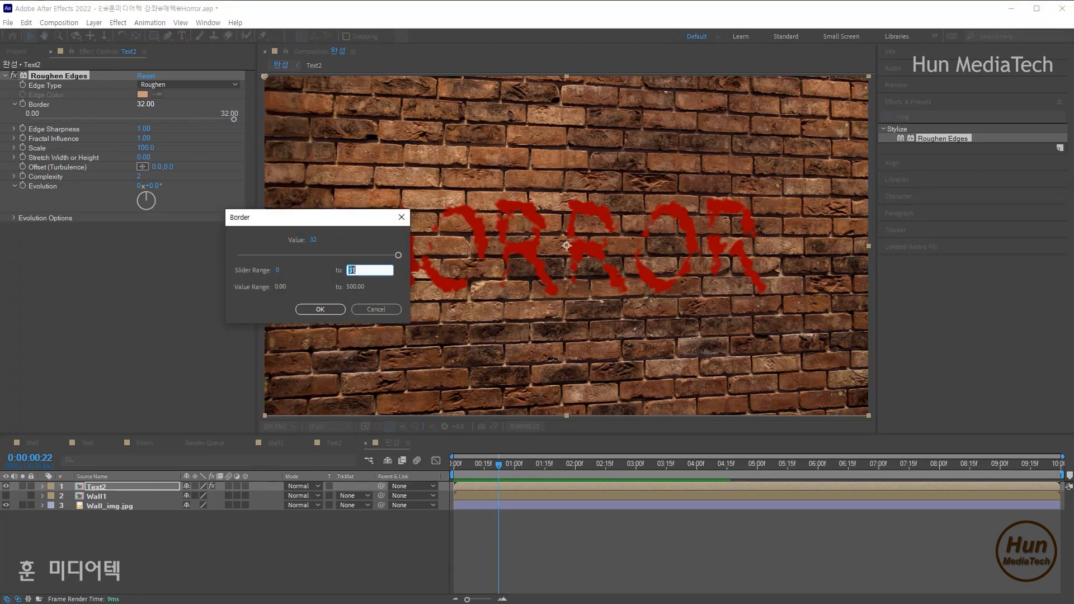
{"action": "type", "text": "200"}
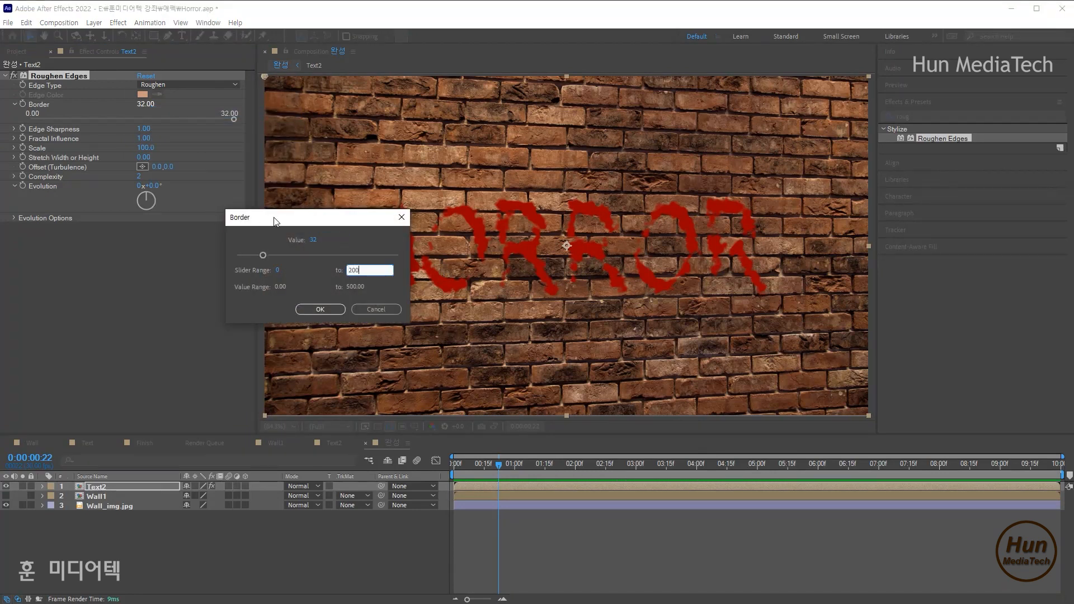
{"action": "left_click_drag", "start_coordinate": [275, 218], "coordinate": [216, 136]}
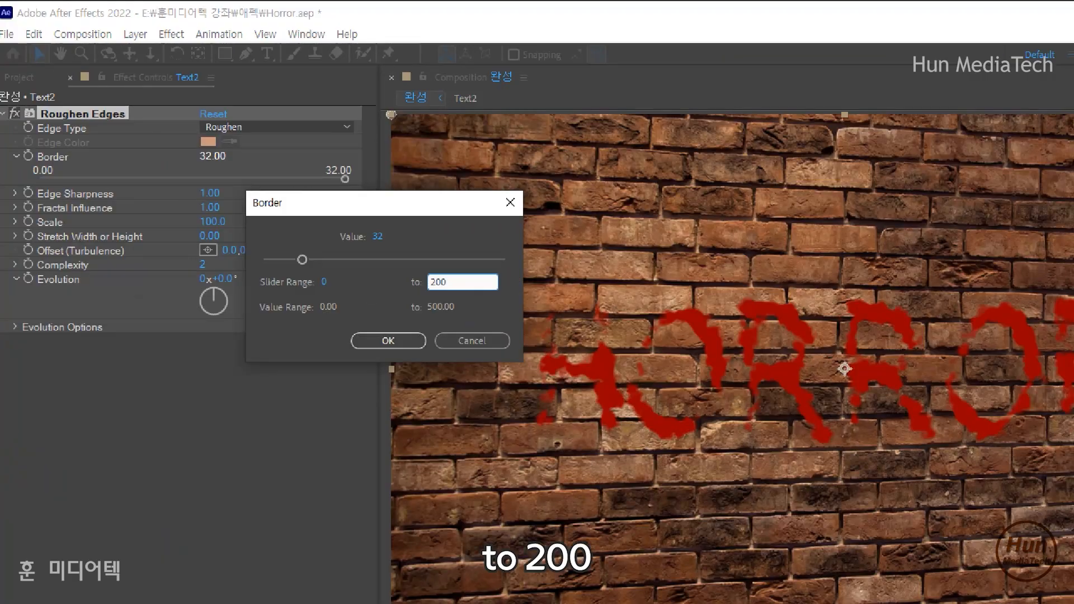
{"action": "key", "text": "Return"}
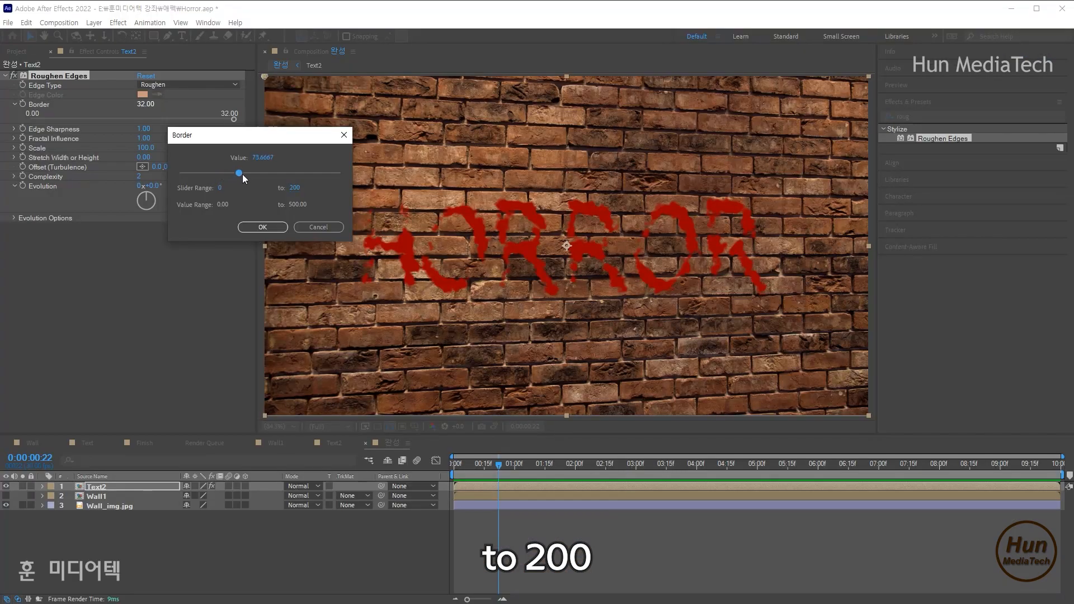
{"action": "left_click_drag", "start_coordinate": [306, 176], "coordinate": [299, 173]}
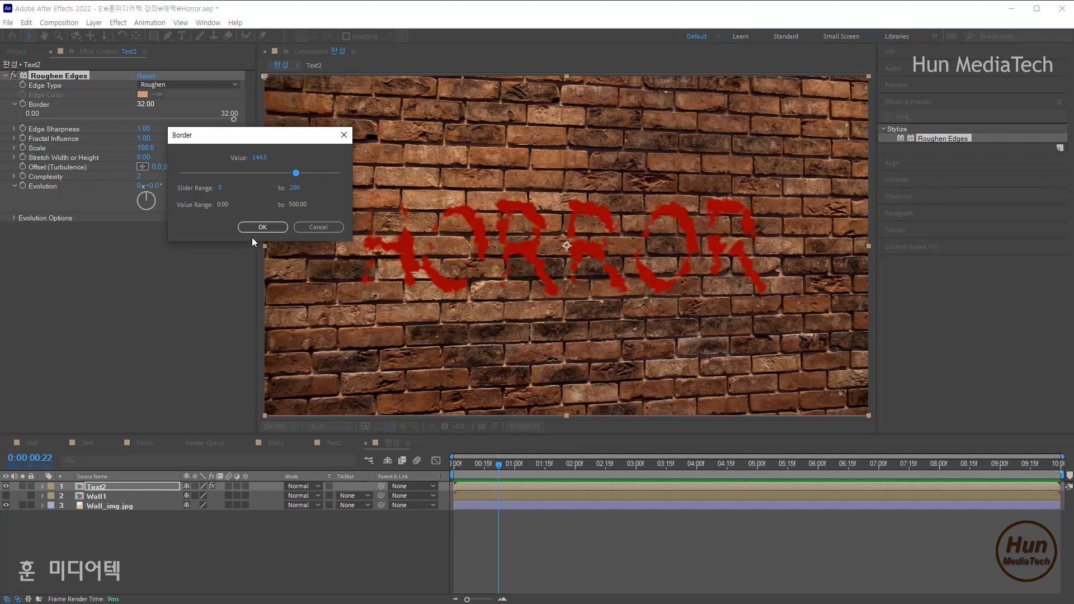
{"action": "left_click", "coordinate": [262, 228]}
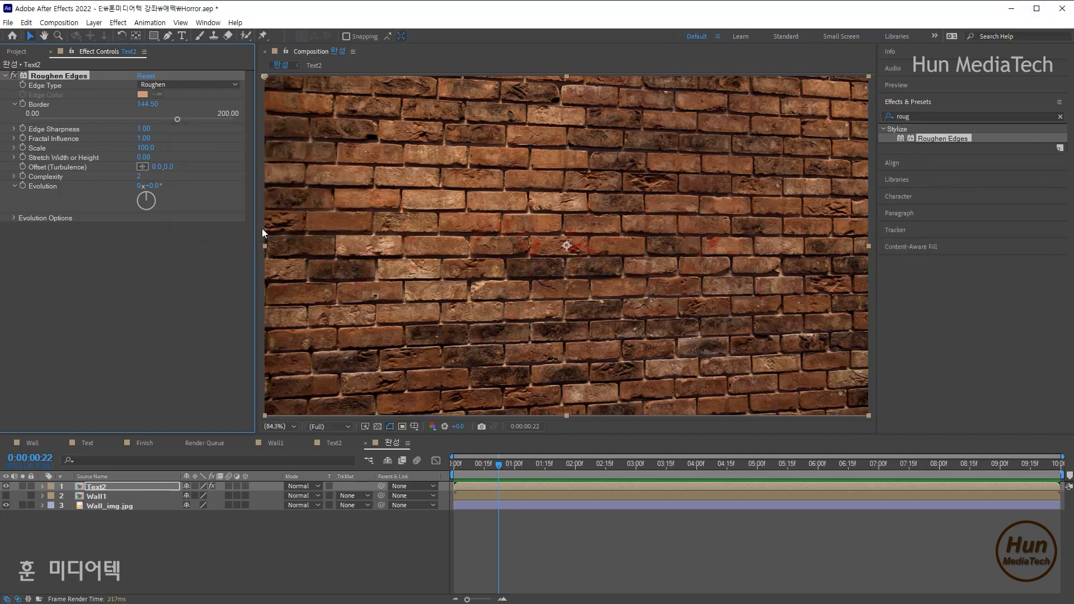
- Try Border values from 66.72 upward to find where the HORROR lettering disappears from the wall
{"action": "right_click", "coordinate": [151, 106]}
{"action": "left_click", "coordinate": [195, 114]}
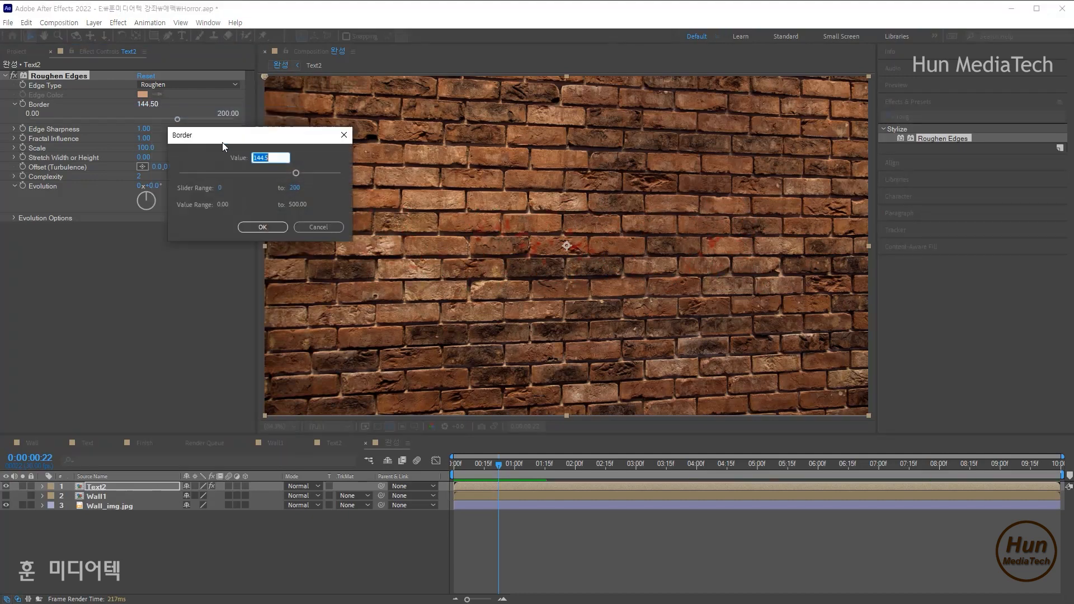
{"action": "left_click_drag", "start_coordinate": [296, 177], "coordinate": [233, 177]}
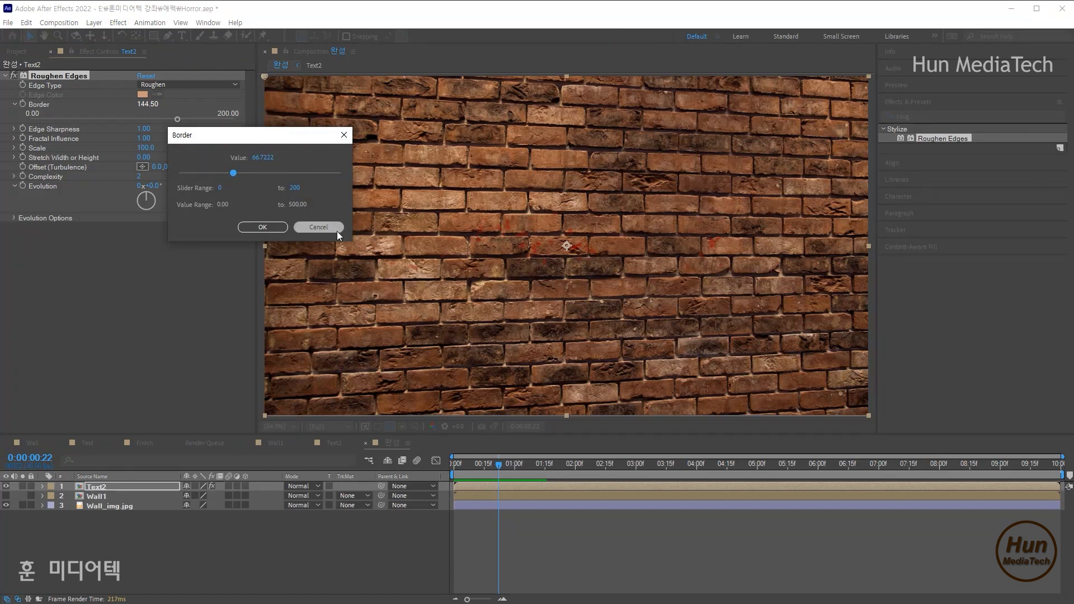
{"action": "left_click", "coordinate": [262, 227]}
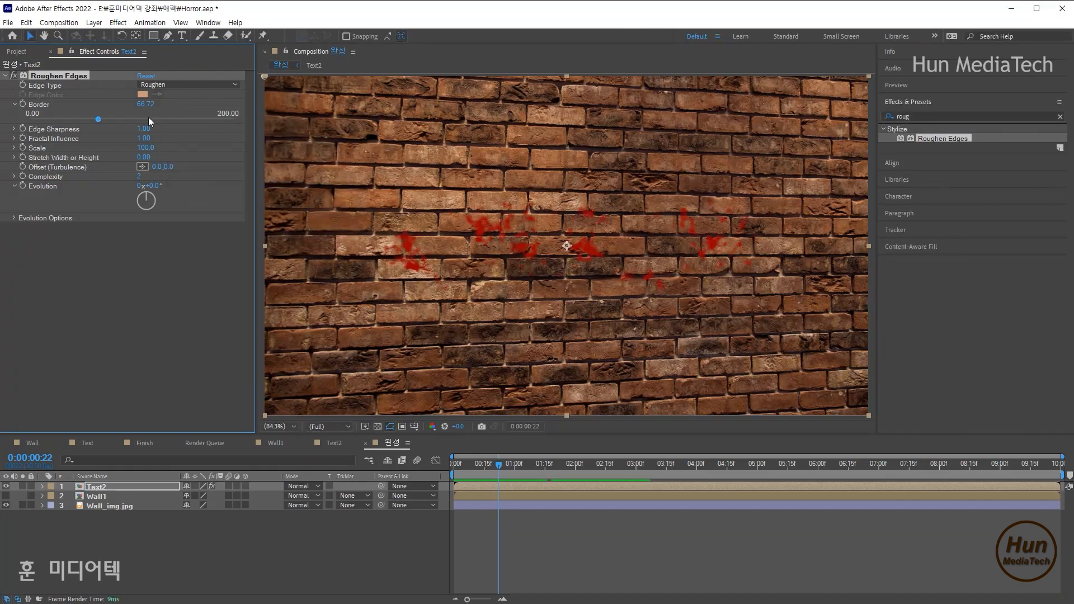
{"action": "left_click_drag", "start_coordinate": [105, 118], "coordinate": [156, 119]}
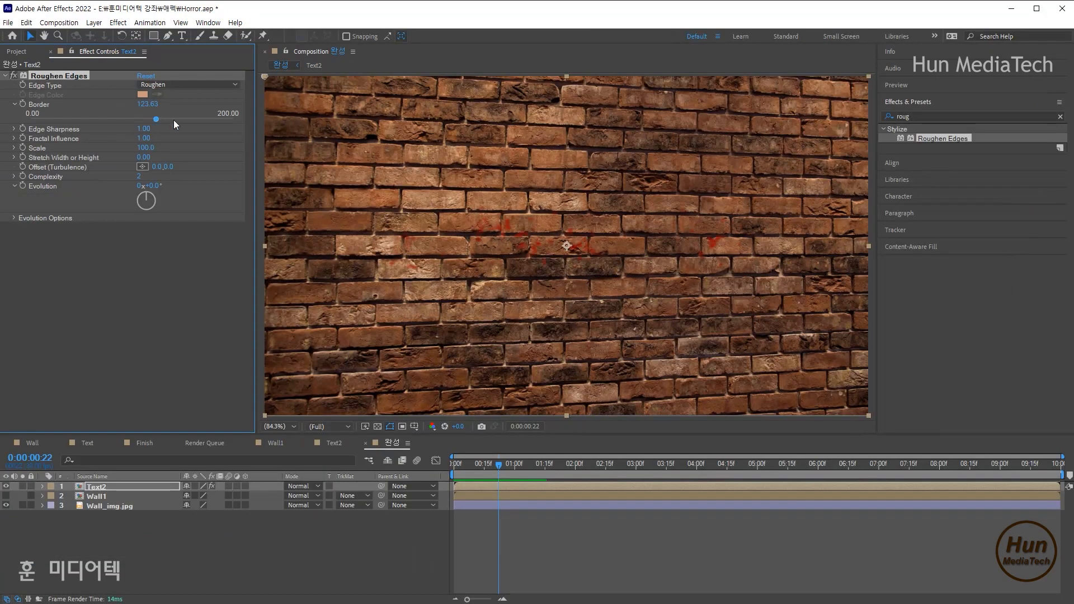
{"action": "left_click_drag", "start_coordinate": [159, 118], "coordinate": [206, 119]}
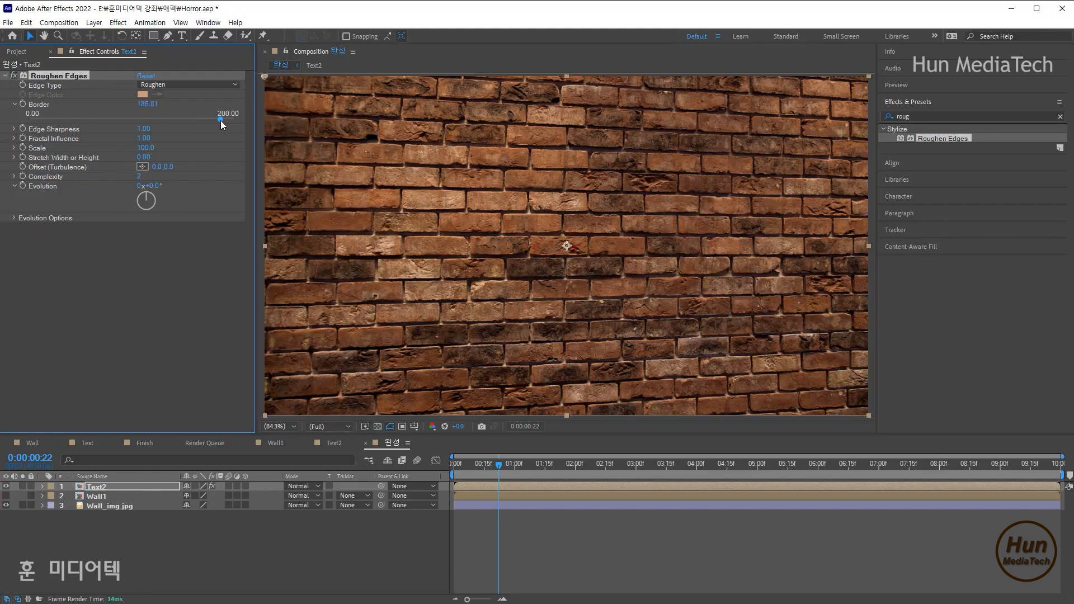
{"action": "left_click_drag", "start_coordinate": [220, 119], "coordinate": [221, 119]}
- Set the Roughen Edges Border of Text2 to 190
{"action": "left_click", "coordinate": [147, 104]}
{"action": "type", "text": "190"}
{"action": "key", "text": "Return"}
{"action": "left_click", "coordinate": [147, 104]}
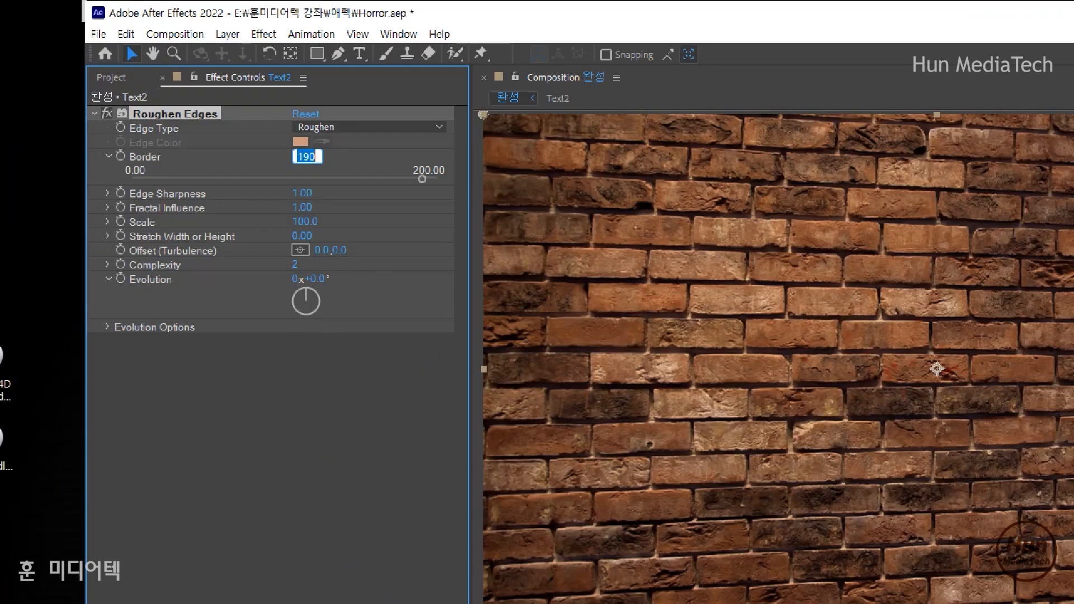
{"action": "key", "text": "Return"}
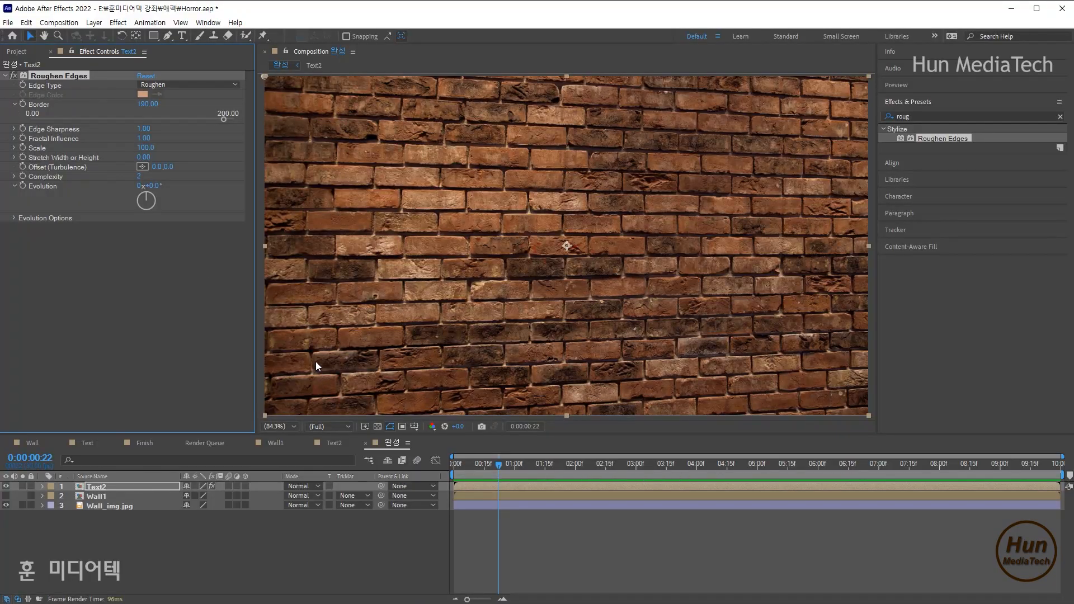
- Add a Border keyframe at the start of the composition and reveal Text2's keyframed properties in the timeline
{"action": "key", "text": "Home"}
{"action": "left_click", "coordinate": [23, 104]}
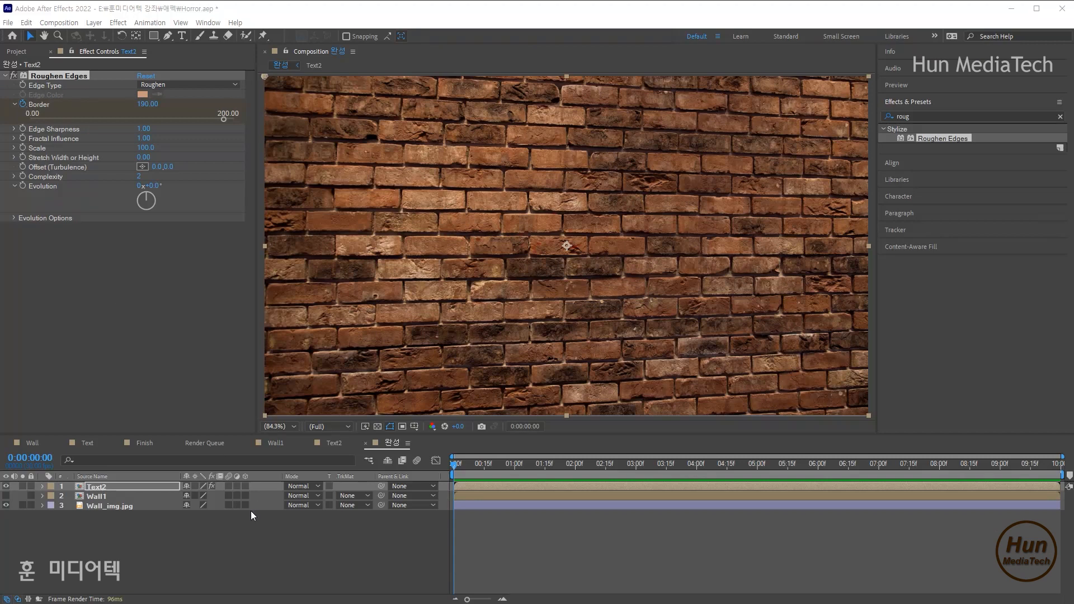
{"action": "left_click", "coordinate": [109, 486]}
{"action": "key", "text": "u"}
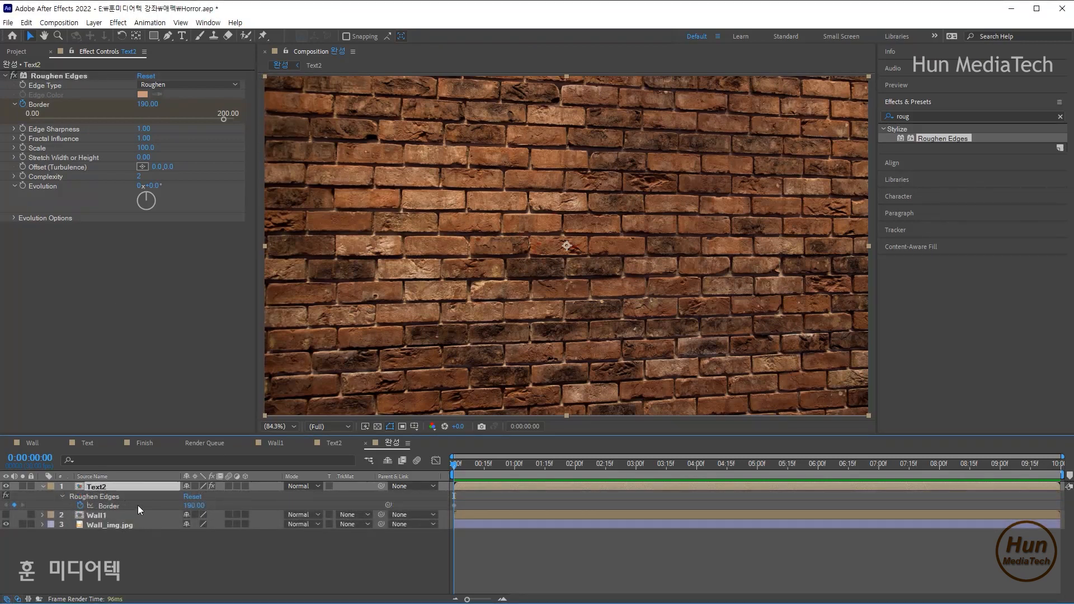
- Add a Border keyframe with value 4 at 0:00:02:10 on Text2
{"action": "left_click", "coordinate": [42, 457]}
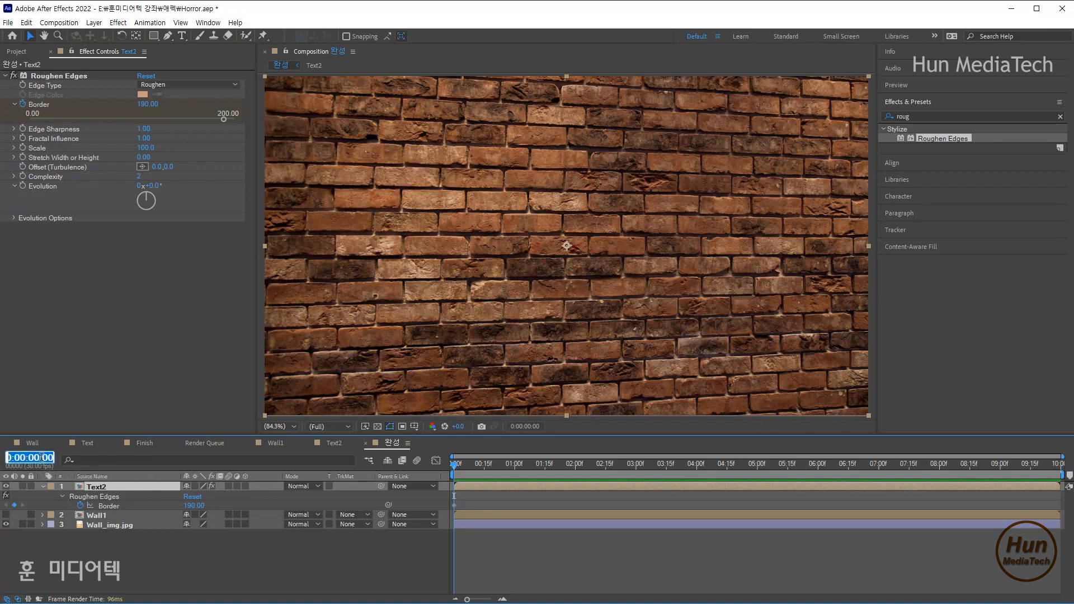
{"action": "type", "text": "210"}
{"action": "key", "text": "Return"}
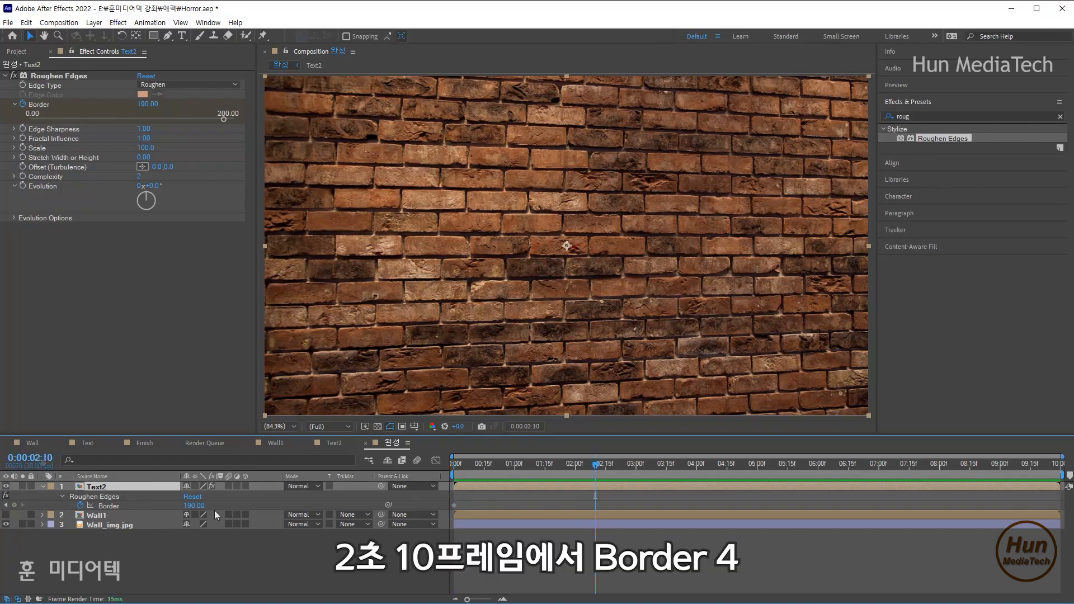
{"action": "left_click", "coordinate": [202, 506]}
{"action": "type", "text": "4"}
{"action": "key", "text": "Return"}
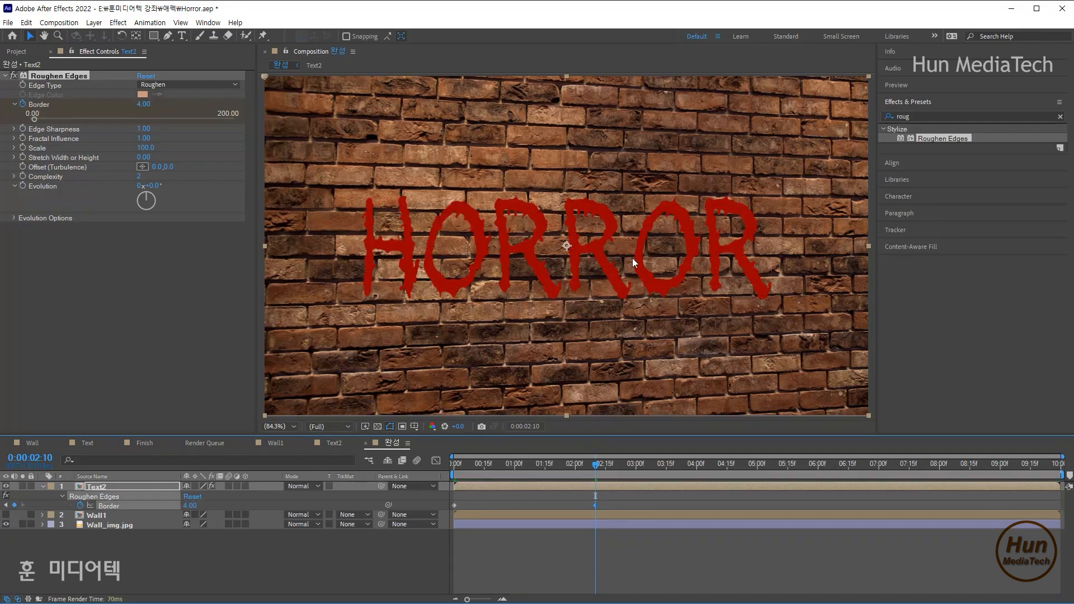
- Add a Border keyframe with value 0 at 0:00:05:00 on Text2
{"action": "left_click", "coordinate": [32, 457]}
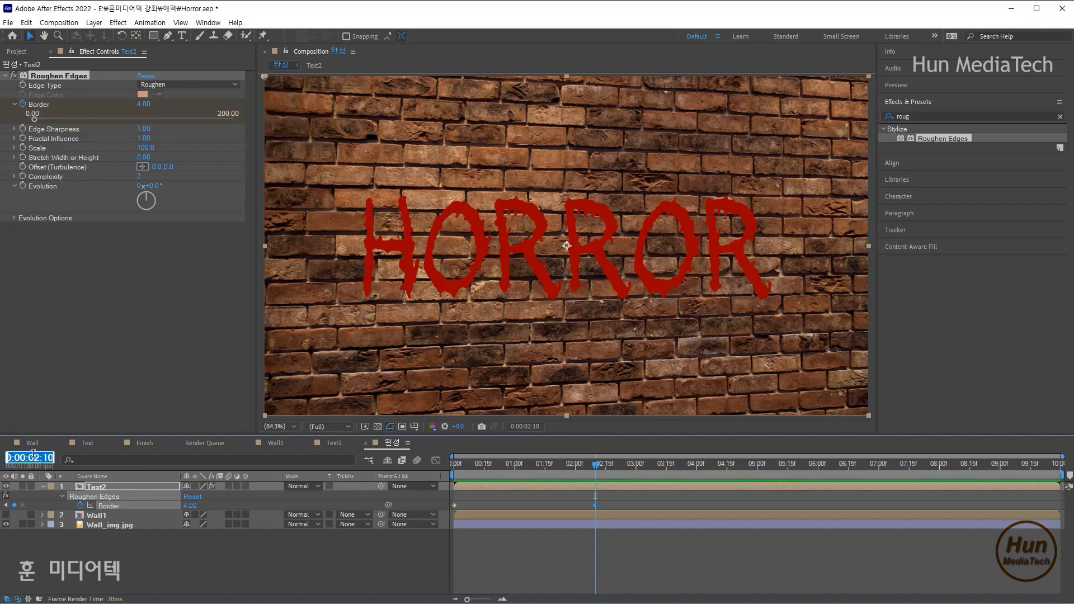
{"action": "type", "text": "500"}
{"action": "key", "text": "Return"}
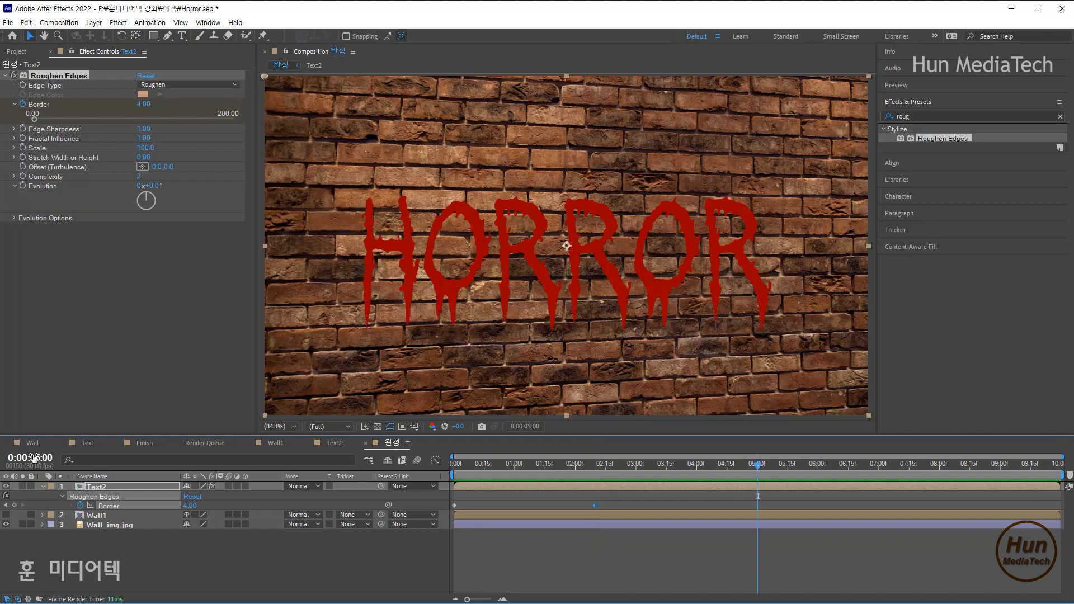
{"action": "left_click_drag", "start_coordinate": [189, 506], "coordinate": [179, 505]}
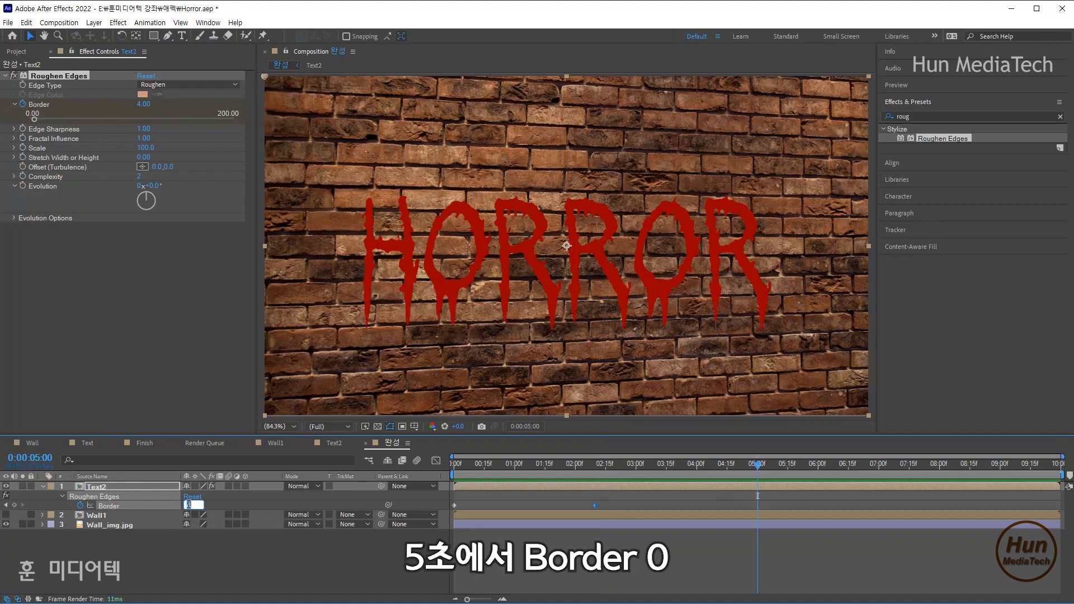
- Preview the Border animation from the start and inspect the lettering around the middle keyframe
{"action": "left_click_drag", "start_coordinate": [462, 467], "coordinate": [444, 444]}
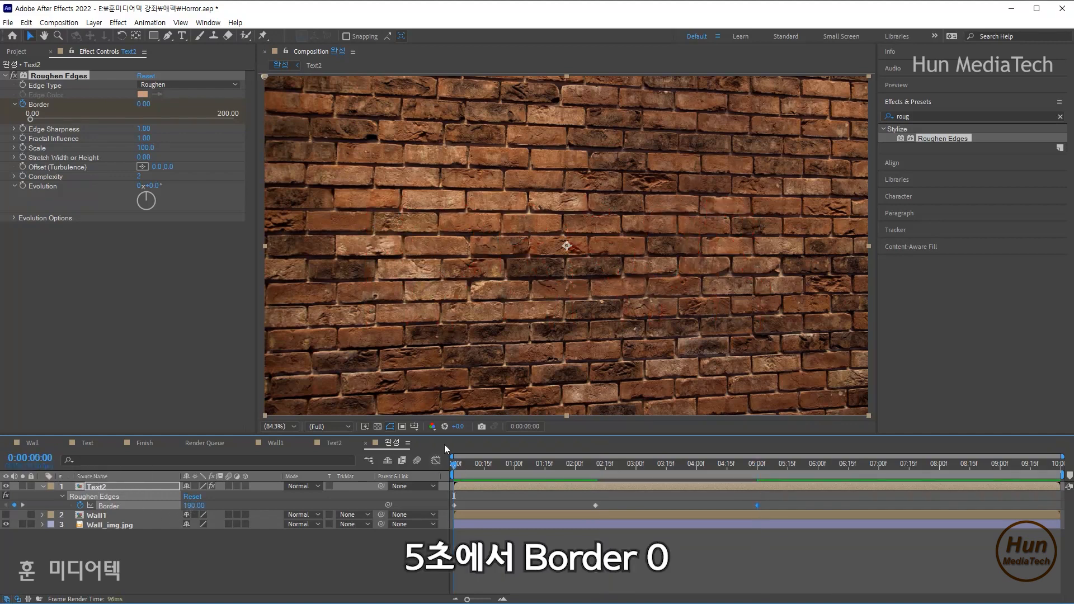
{"action": "key", "text": "space"}
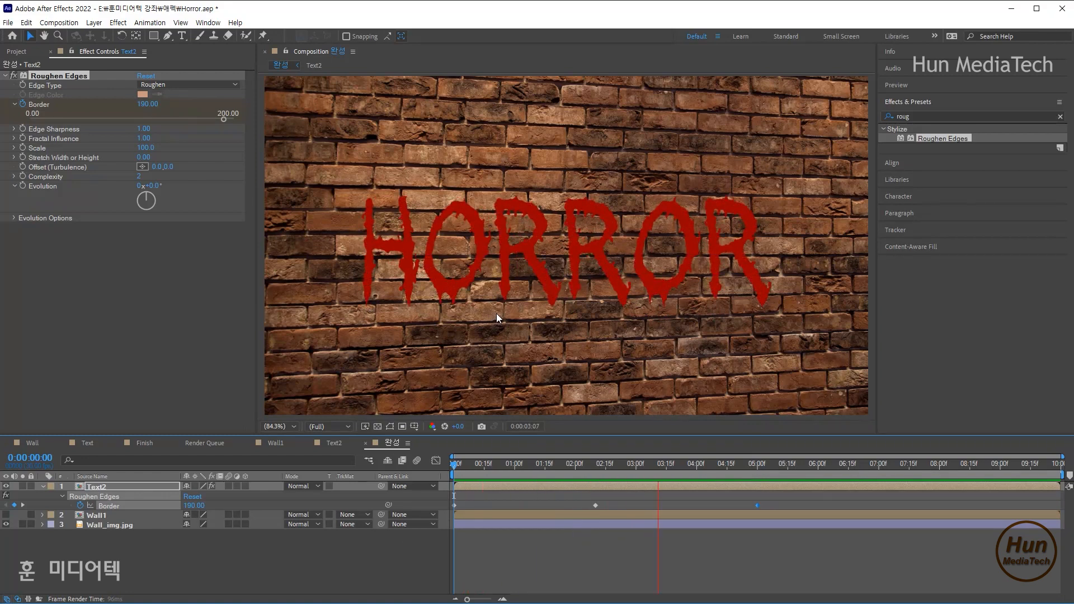
{"action": "key", "text": "space"}
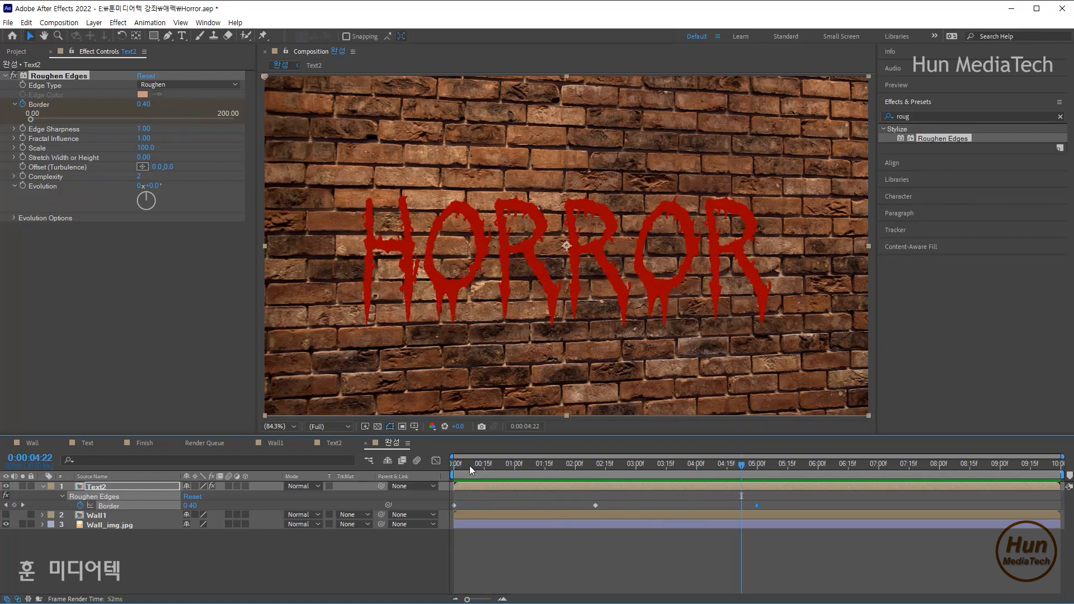
{"action": "left_click_drag", "start_coordinate": [469, 466], "coordinate": [430, 464]}
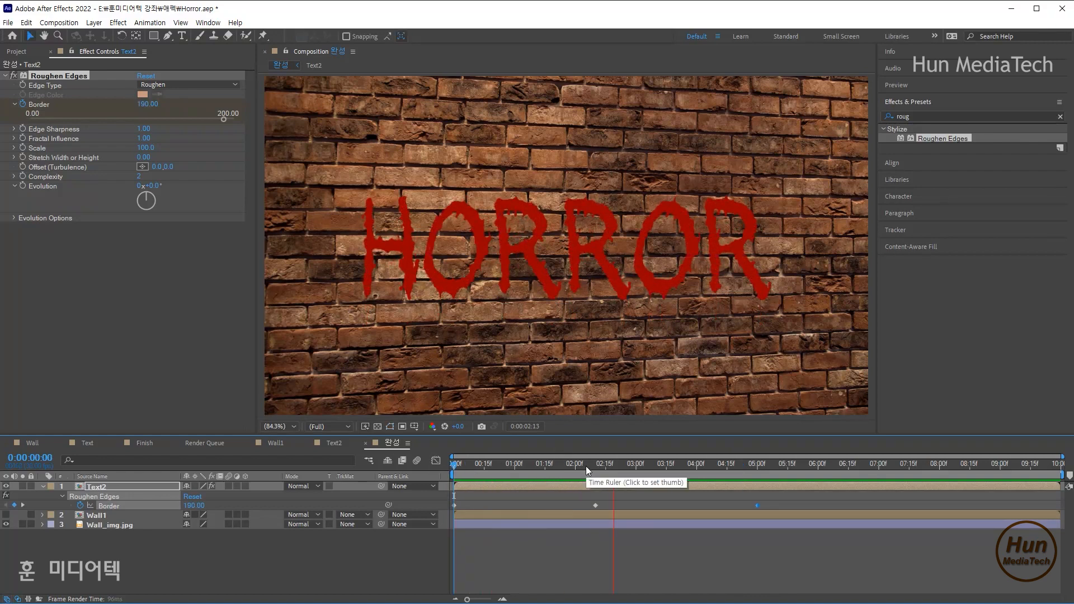
{"action": "left_click_drag", "start_coordinate": [586, 466], "coordinate": [596, 470]}
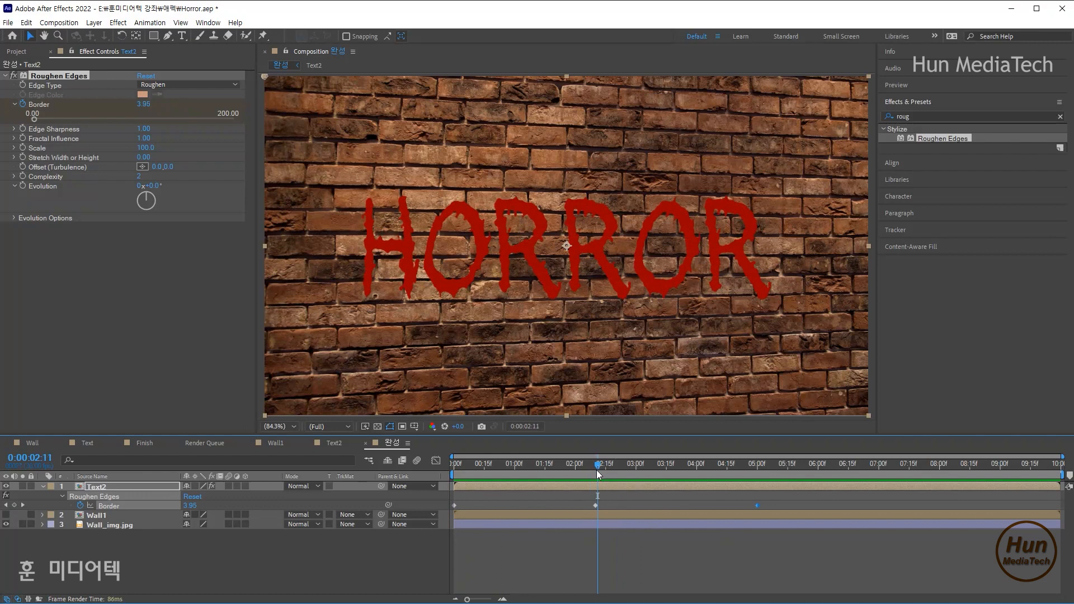
- Preview the Border animation from several early and middle points to judge how evenly the lettering emerges and drips
{"action": "key", "text": "space"}
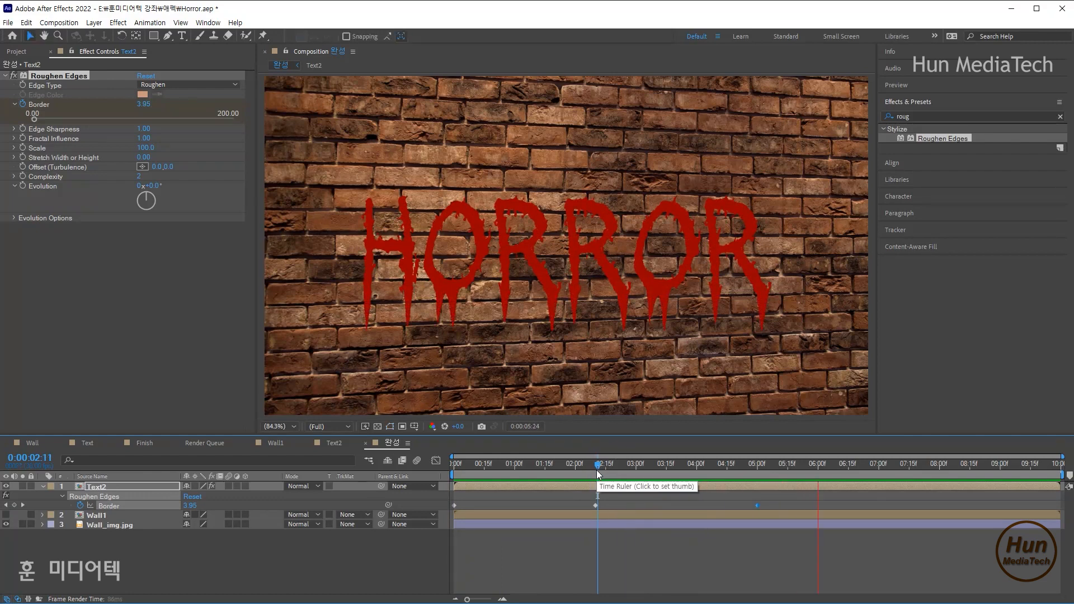
{"action": "left_click_drag", "start_coordinate": [597, 473], "coordinate": [431, 468]}
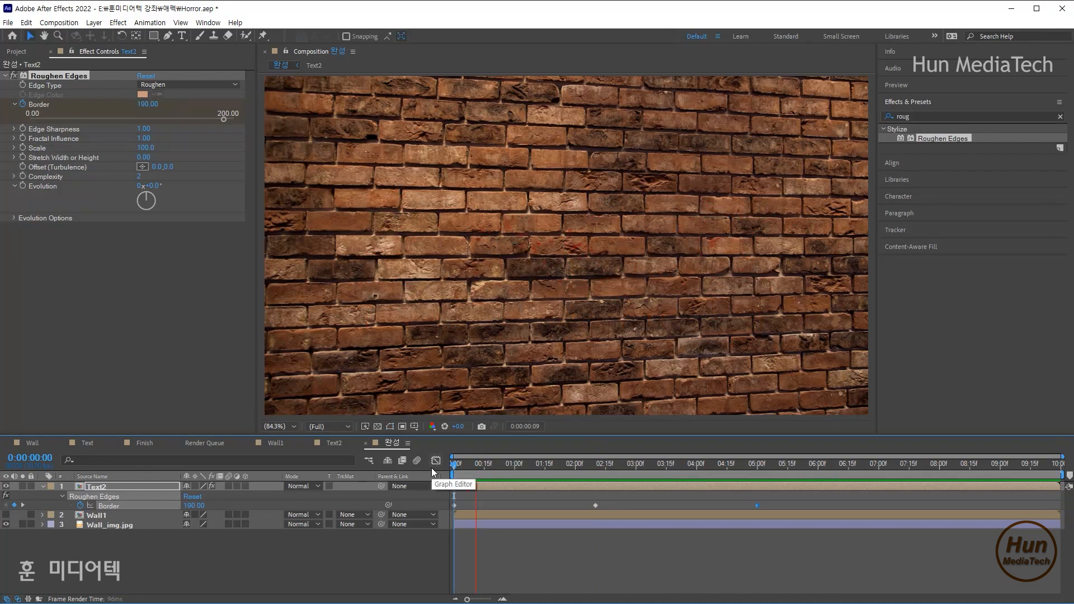
{"action": "key", "text": "space"}
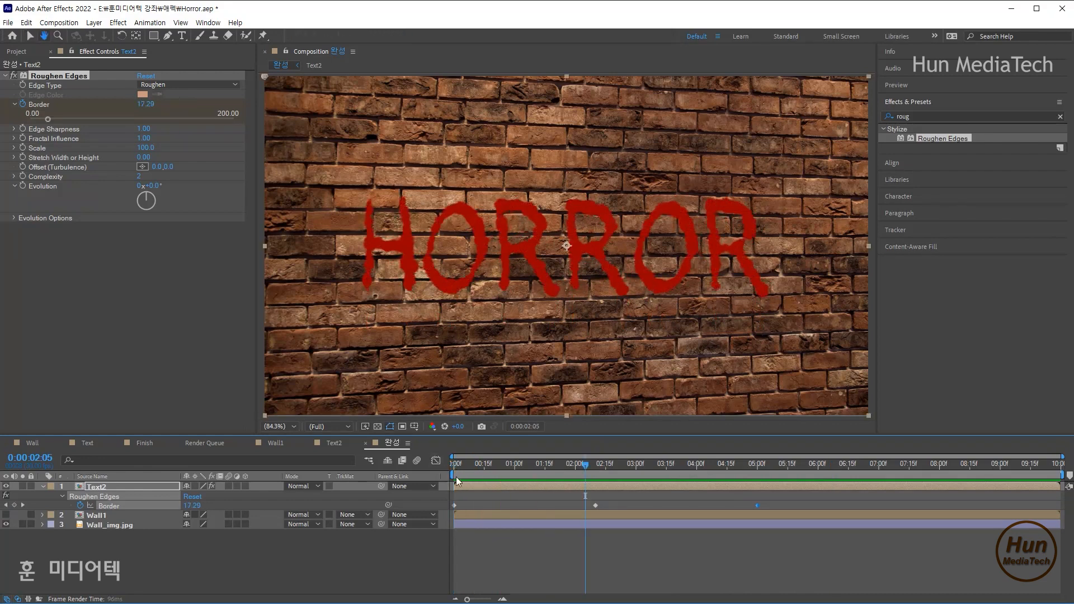
{"action": "left_click", "coordinate": [472, 471]}
{"action": "key", "text": "space"}
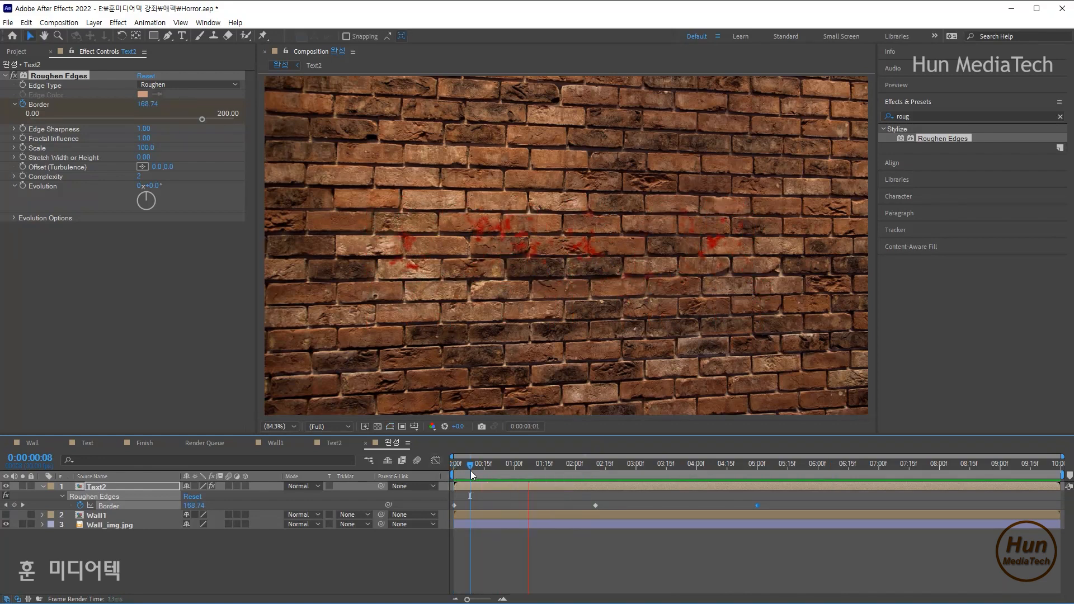
{"action": "key", "text": "space"}
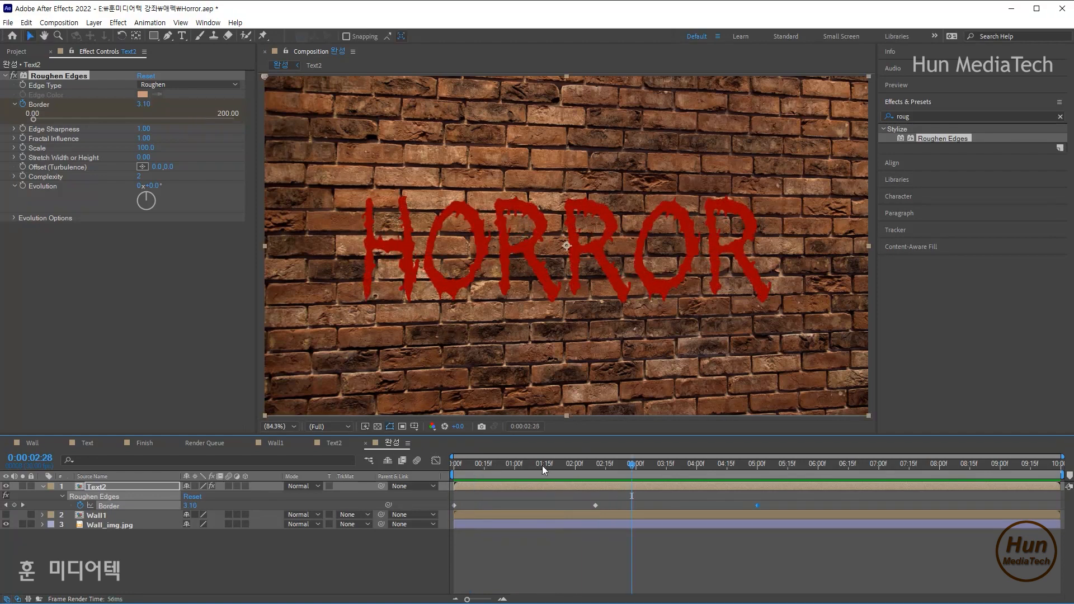
- Enlarge the timeline area and show the Border value curve in the Graph Editor, with the current time at 0:00:01:00
{"action": "left_click_drag", "start_coordinate": [599, 465], "coordinate": [596, 466]}
{"action": "left_click_drag", "start_coordinate": [462, 435], "coordinate": [470, 407]}
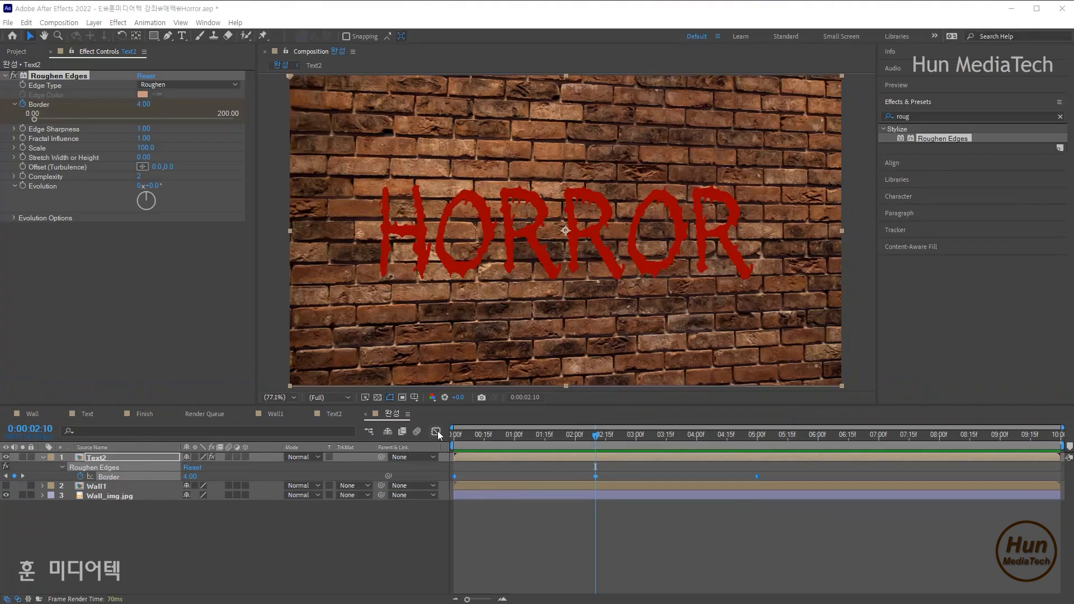
{"action": "left_click", "coordinate": [437, 432]}
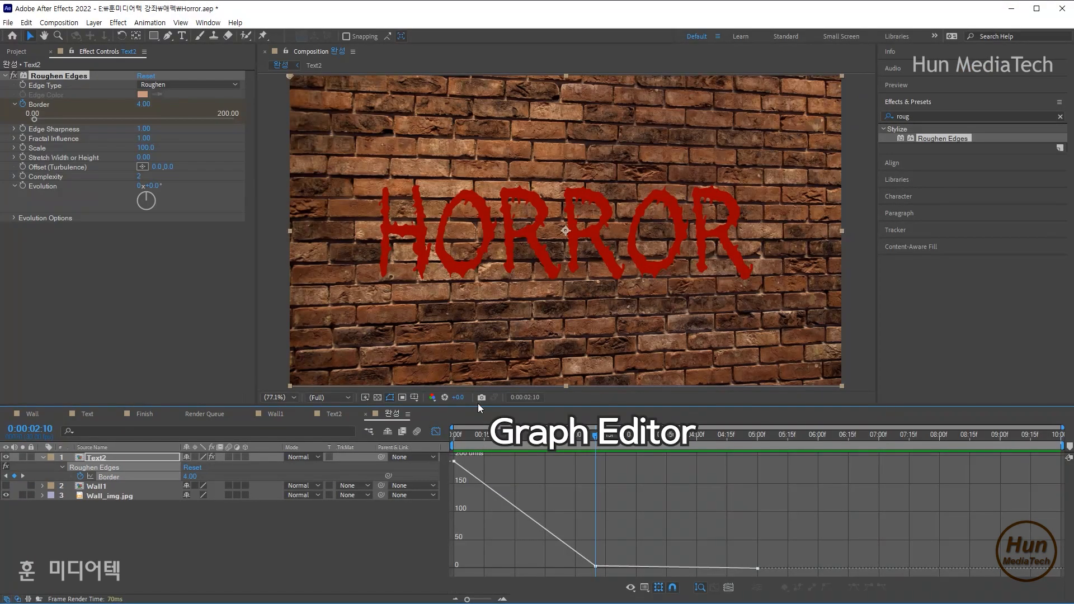
{"action": "left_click_drag", "start_coordinate": [478, 407], "coordinate": [479, 378]}
{"action": "left_click", "coordinate": [515, 407]}
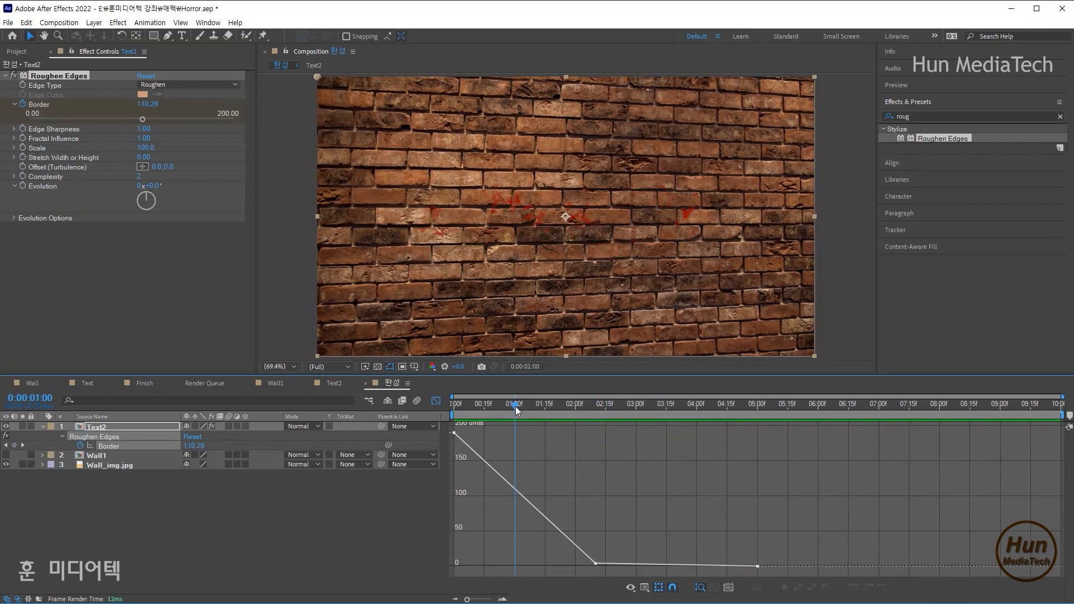
- Apply Easy Ease to the first two Border keyframes in the value graph
{"action": "left_click_drag", "start_coordinate": [602, 571], "coordinate": [444, 426]}
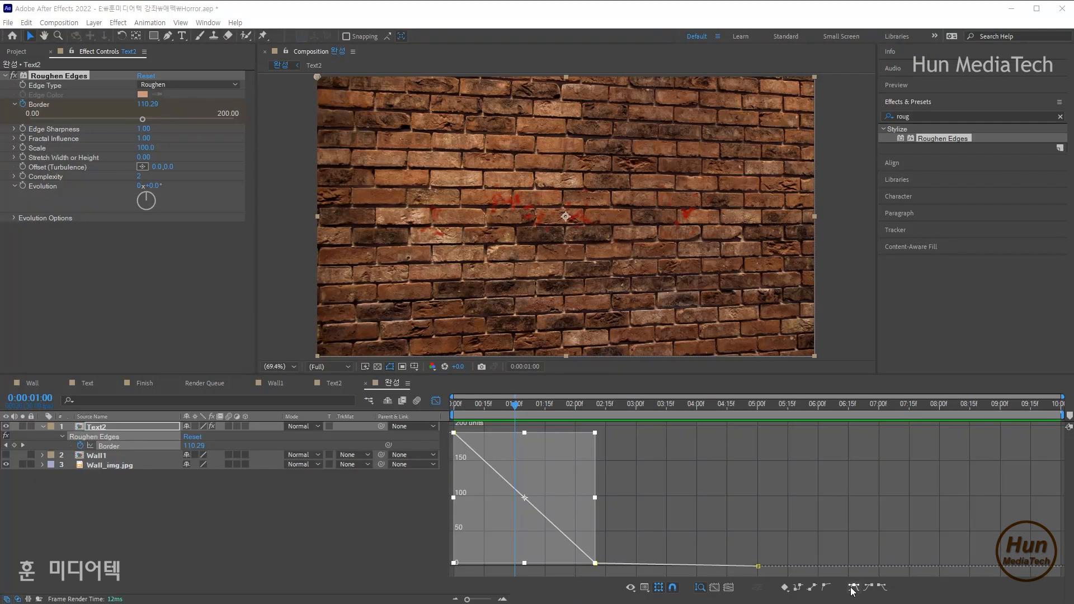
{"action": "left_click", "coordinate": [855, 587]}
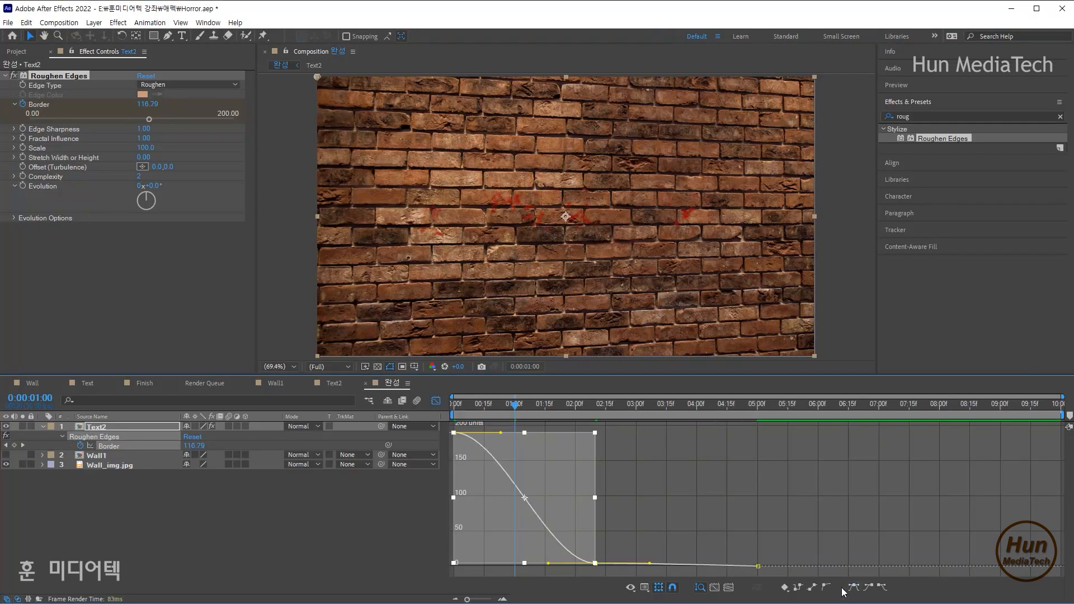
{"action": "left_click", "coordinate": [644, 491]}
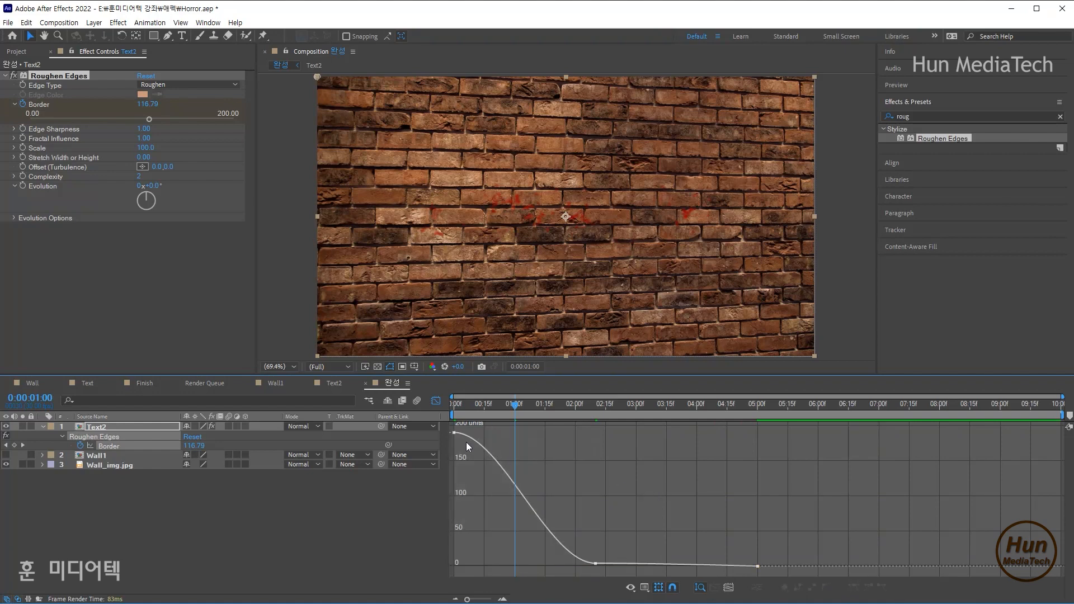
- Bend the first Border keyframe's outgoing handle steeply downward so the value falls fast at first and levels off toward the second keyframe
{"action": "key", "text": "ctrl+a"}
{"action": "left_click_drag", "start_coordinate": [500, 430], "coordinate": [459, 511]}
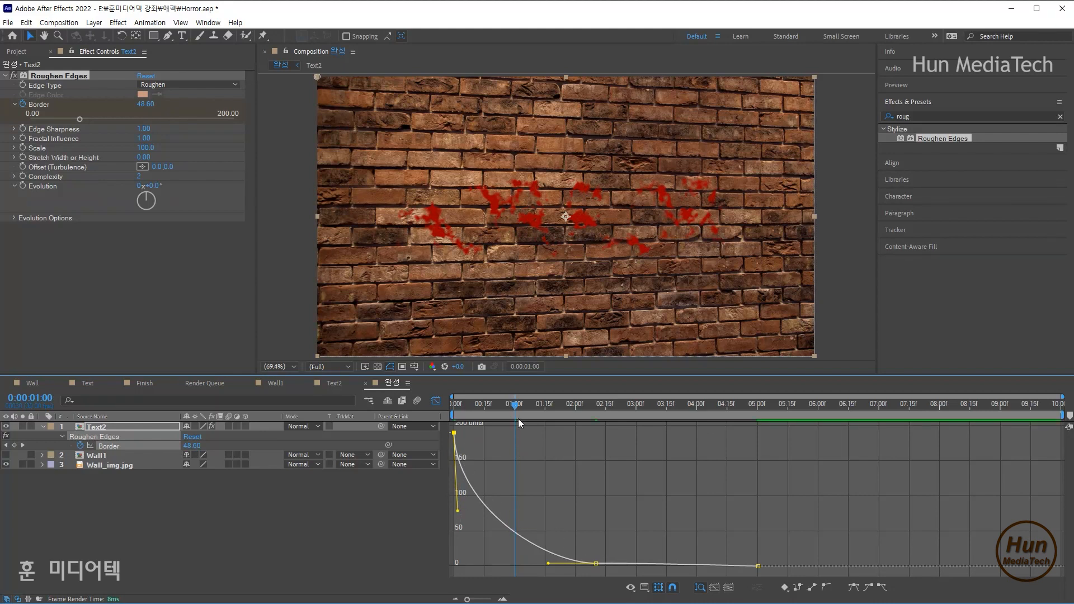
{"action": "mouse_move", "coordinate": [516, 534]}
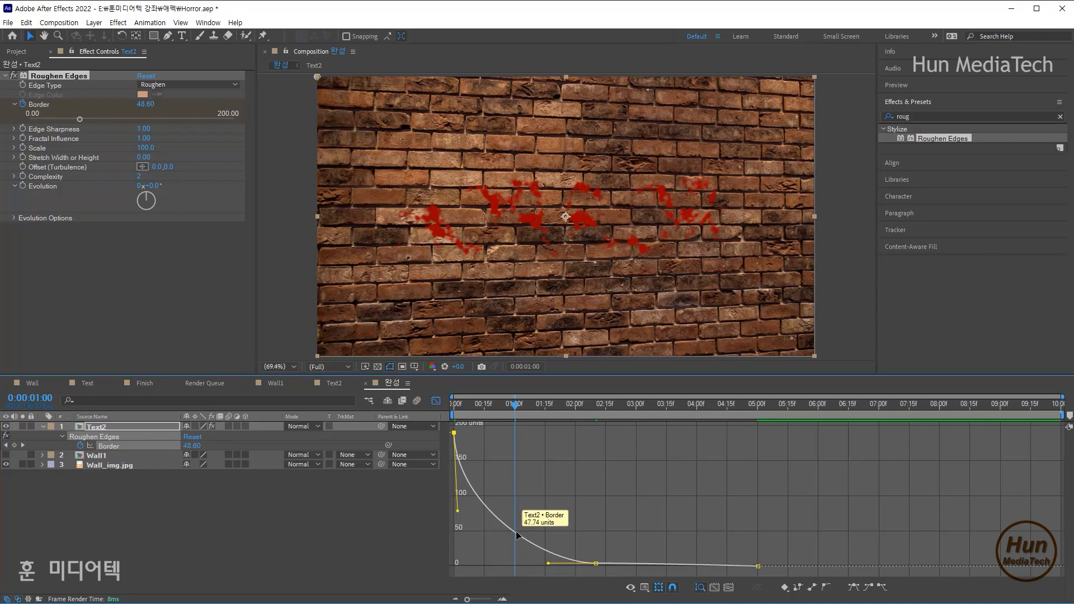
- Preview the reshaped Border animation from the first frame to check the pace at which the lettering emerges
{"action": "left_click_drag", "start_coordinate": [471, 408], "coordinate": [440, 403]}
{"action": "key", "text": "space"}
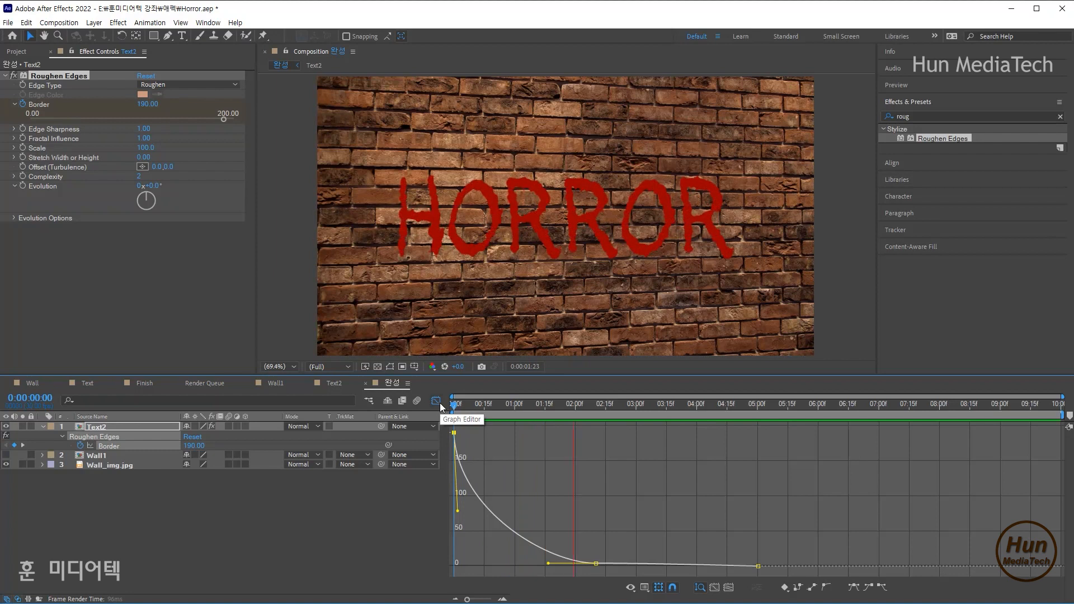
{"action": "key", "text": "space"}
{"action": "left_click_drag", "start_coordinate": [492, 402], "coordinate": [451, 409]}
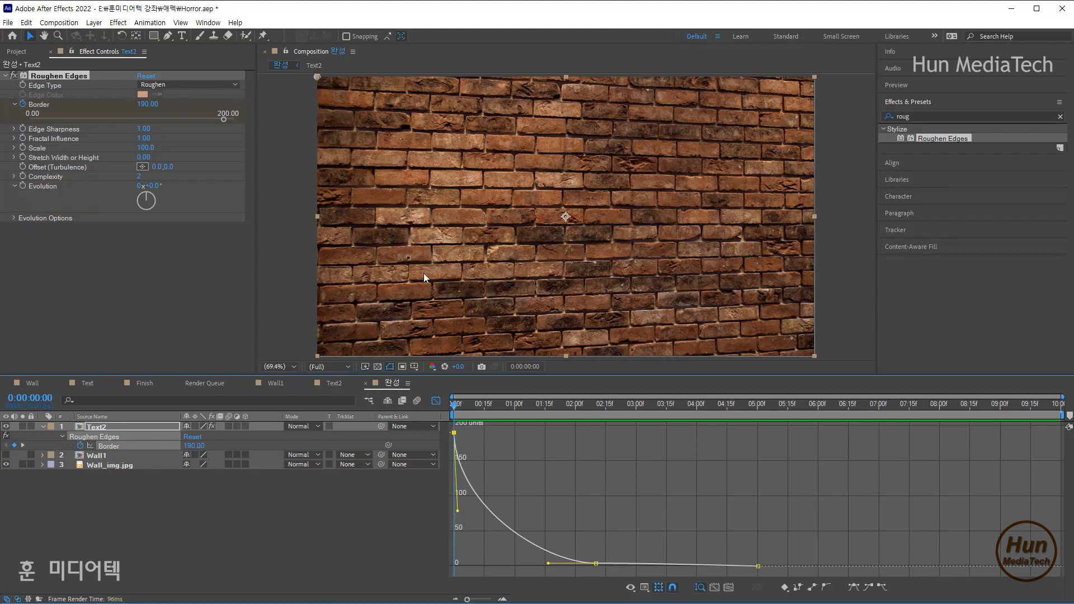
{"action": "key", "text": "space"}
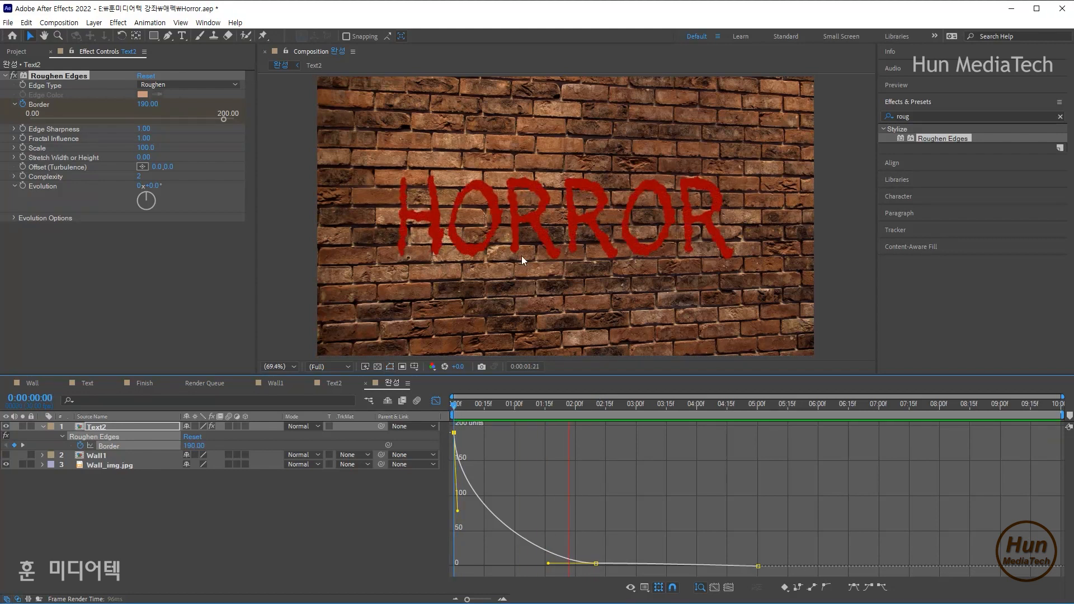
{"action": "key", "text": "space"}
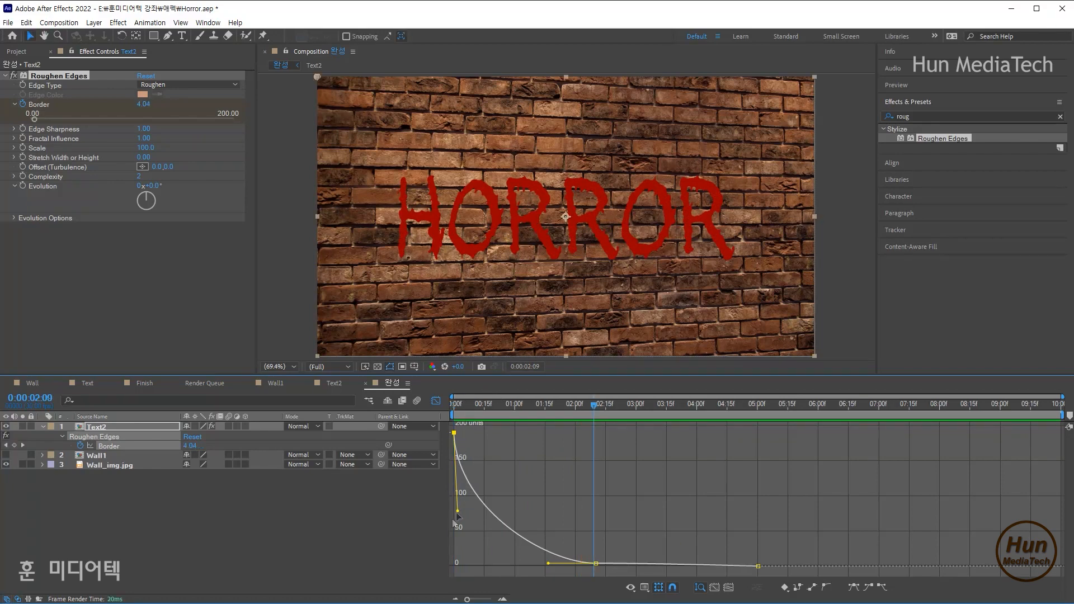
- Make the first Border keyframe's handle nearly vertical and preview the lettering from the start
{"action": "mouse_move", "coordinate": [457, 512]}
{"action": "left_mouse_down"}
{"action": "mouse_move", "coordinate": [492, 472]}
{"action": "mouse_move", "coordinate": [454, 509]}
{"action": "left_mouse_up"}
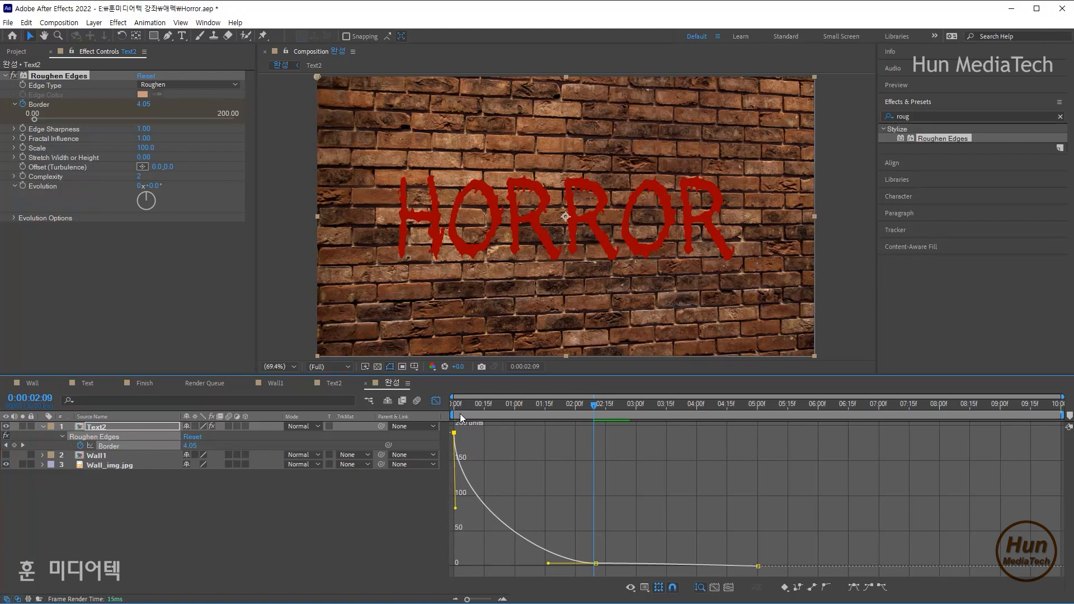
{"action": "left_click_drag", "start_coordinate": [460, 407], "coordinate": [439, 408]}
{"action": "key", "text": "space"}
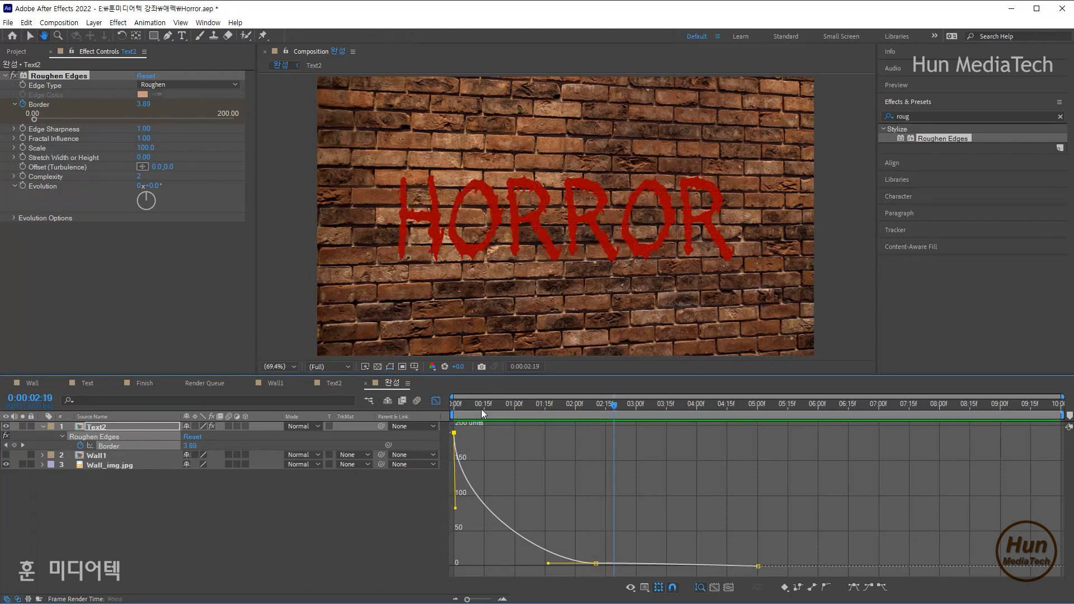
{"action": "key", "text": "space"}
{"action": "key", "text": "space"}
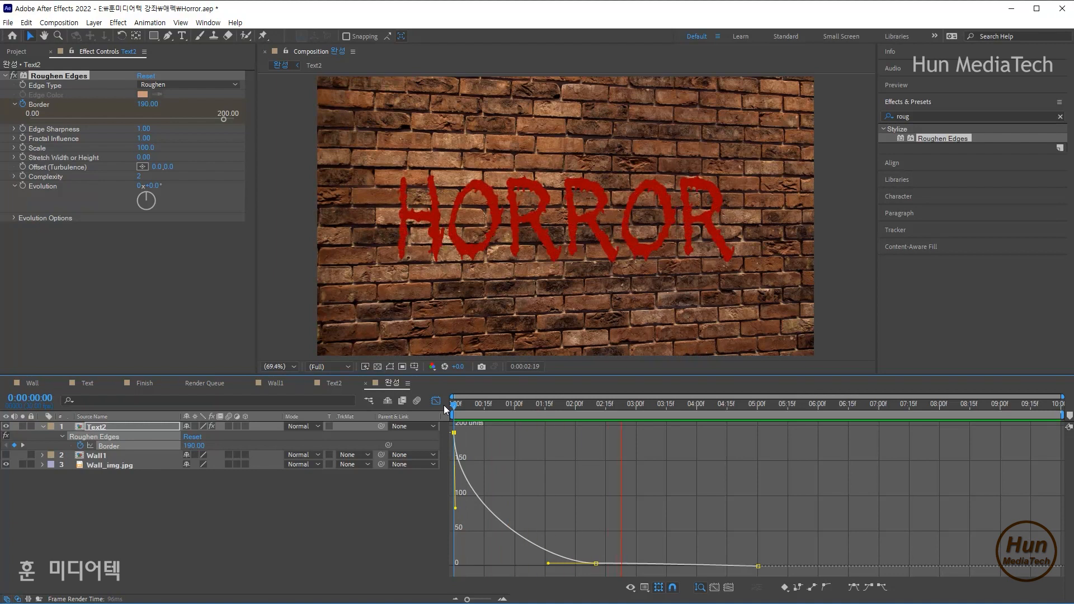
{"action": "key", "text": "space"}
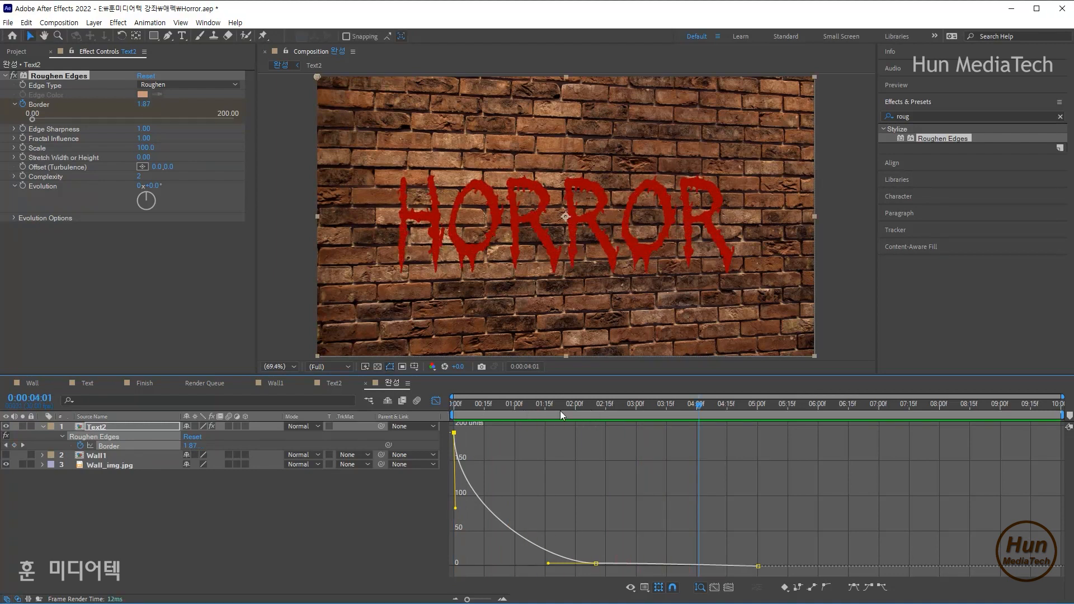
- Preview from 0:00:01:14 to examine the transition from the emerging letters to the drips
{"action": "left_click_drag", "start_coordinate": [550, 404], "coordinate": [543, 405]}
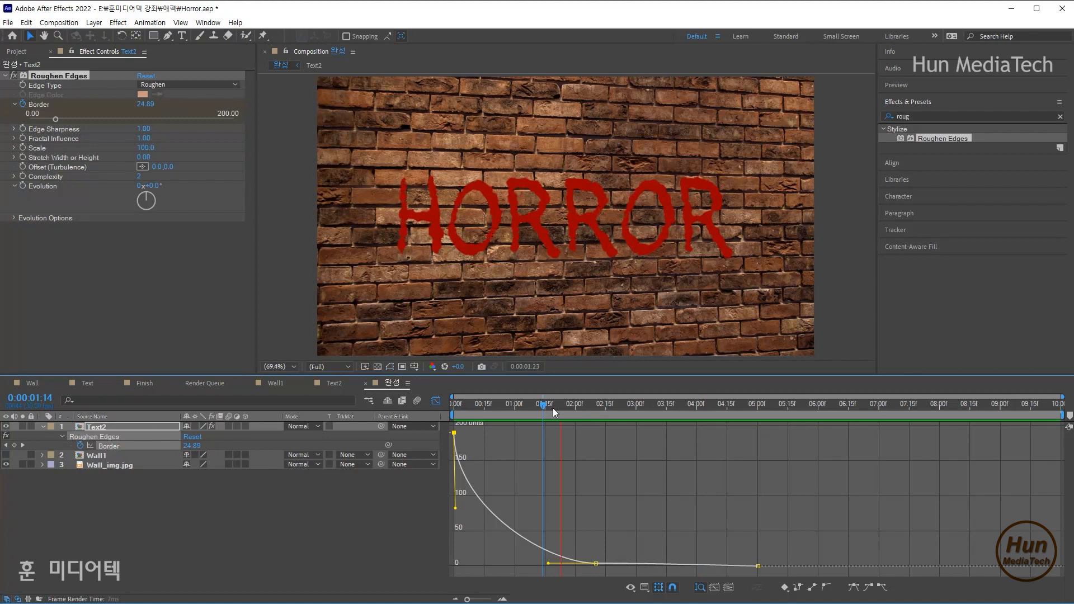
{"action": "key", "text": "space"}
{"action": "left_click", "coordinate": [543, 409]}
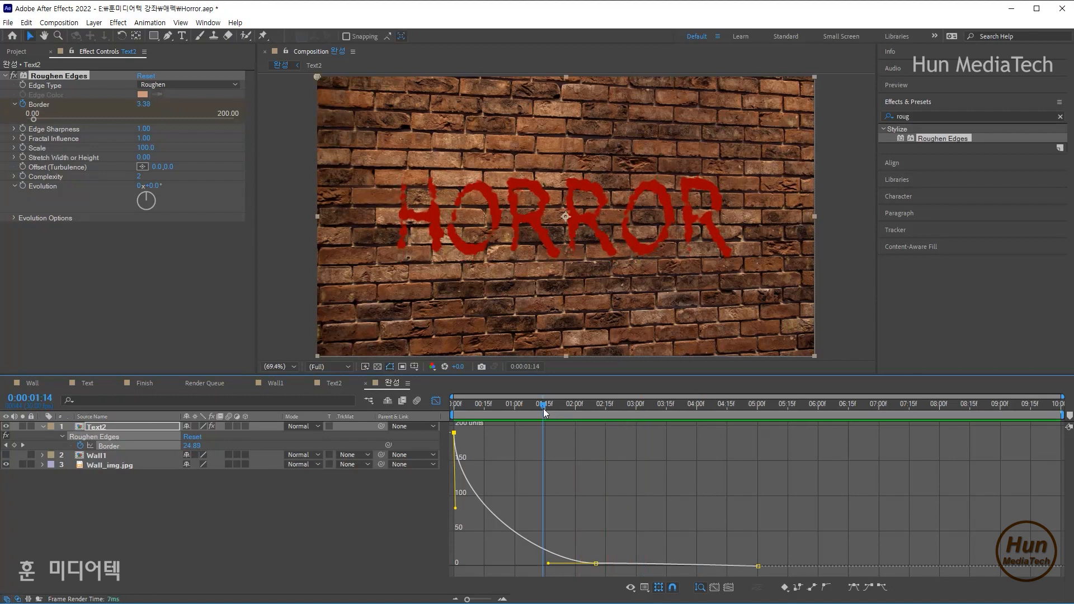
{"action": "key", "text": "space"}
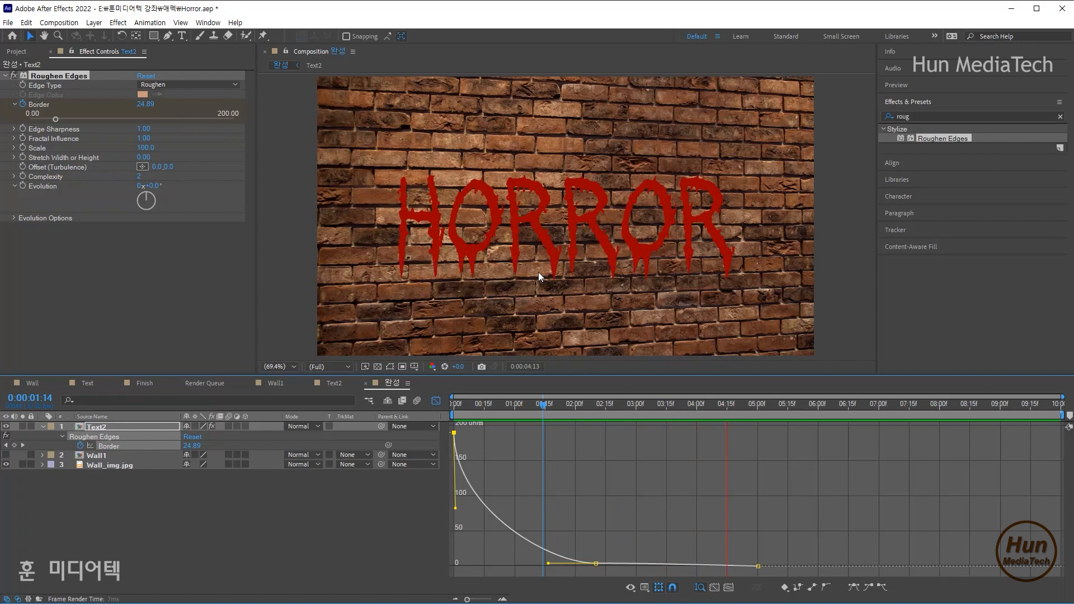
{"action": "key", "text": "space"}
- Replay the opening of the composition from the first frame to examine how quickly the blood-red letters form
{"action": "key", "text": "Home"}
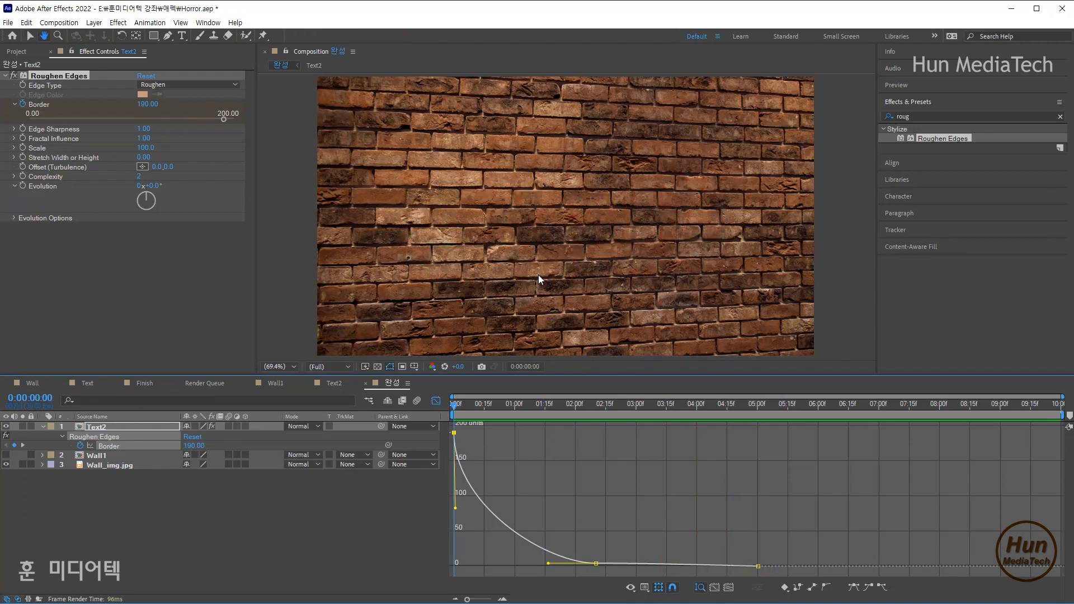
{"action": "key", "text": "space"}
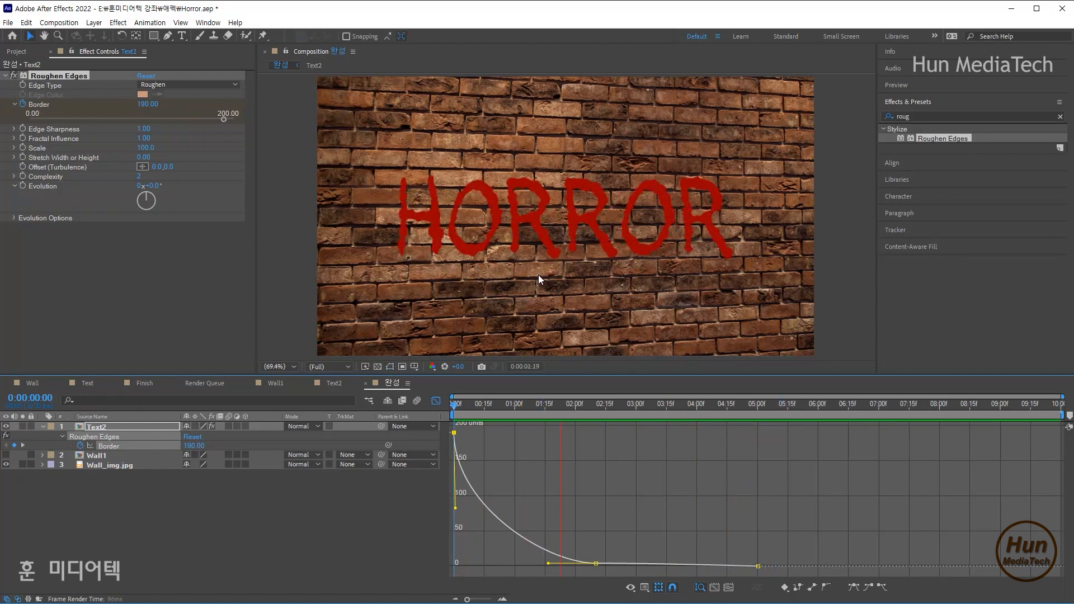
{"action": "key", "text": "space"}
{"action": "left_click", "coordinate": [451, 405]}
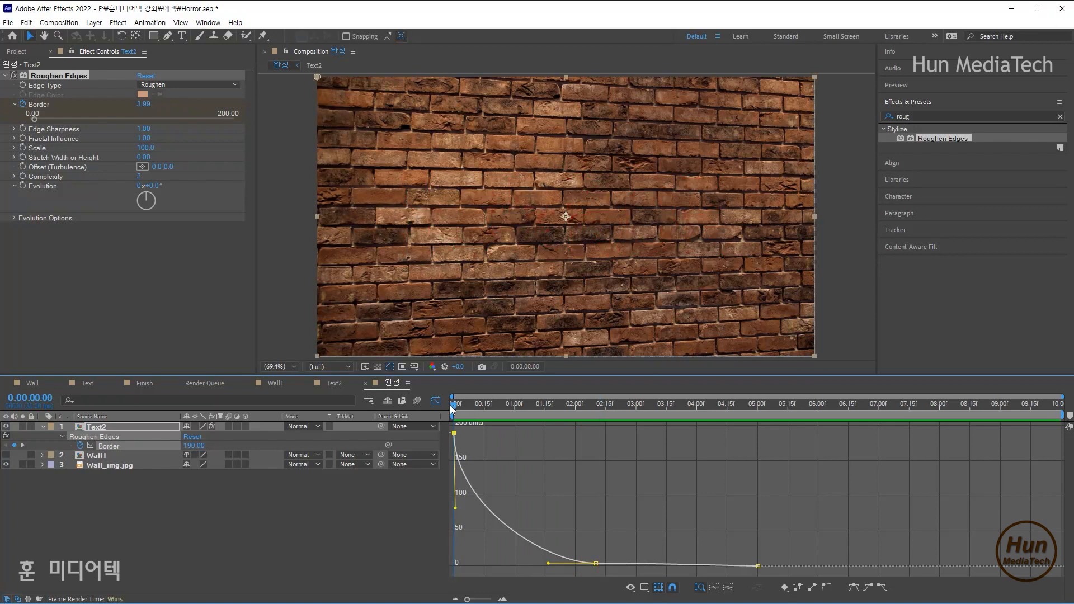
{"action": "key", "text": "space"}
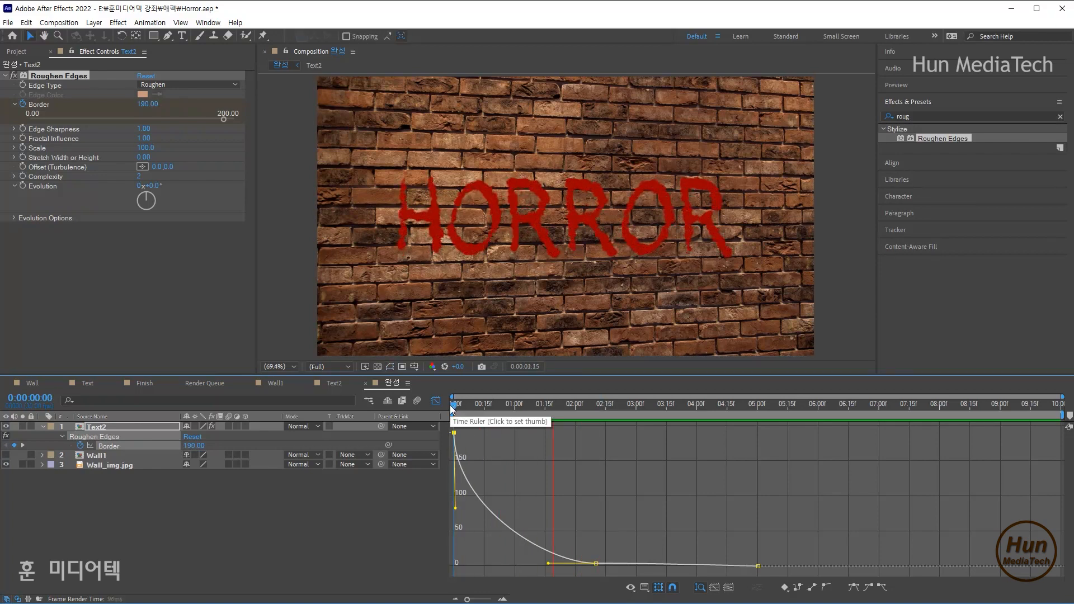
{"action": "key", "text": "space"}
{"action": "left_click_drag", "start_coordinate": [469, 405], "coordinate": [440, 405]}
{"action": "key", "text": "space"}
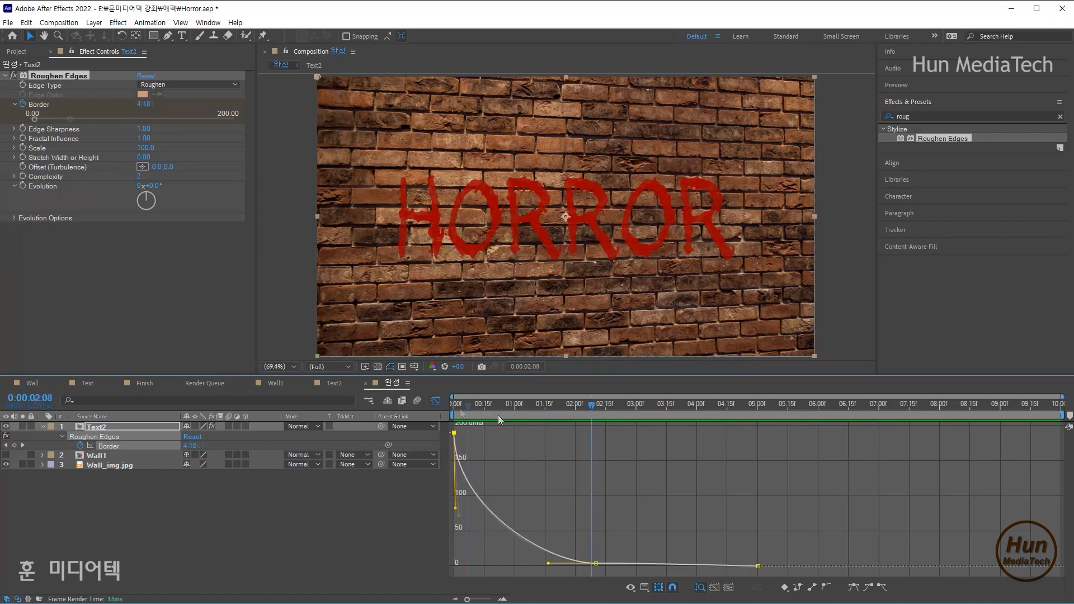
- Lean the first Border keyframe's handle slightly forward and downward, and preview the emerging and dripping lettering
{"action": "key", "text": "space"}
{"action": "key", "text": "space"}
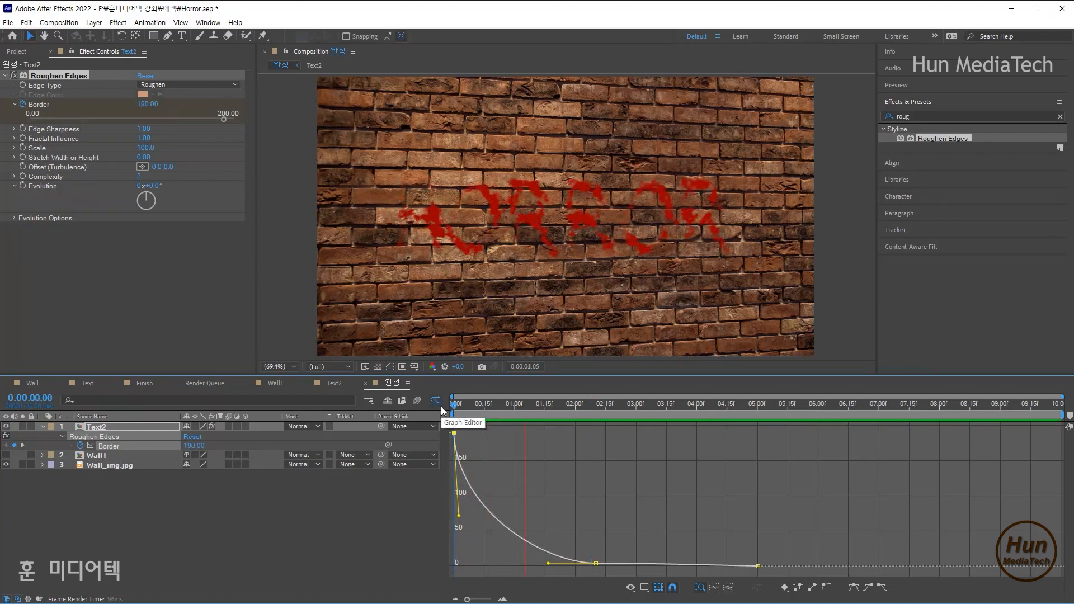
{"action": "key", "text": "space"}
{"action": "left_click_drag", "start_coordinate": [474, 403], "coordinate": [462, 403]}
{"action": "key", "text": "space"}
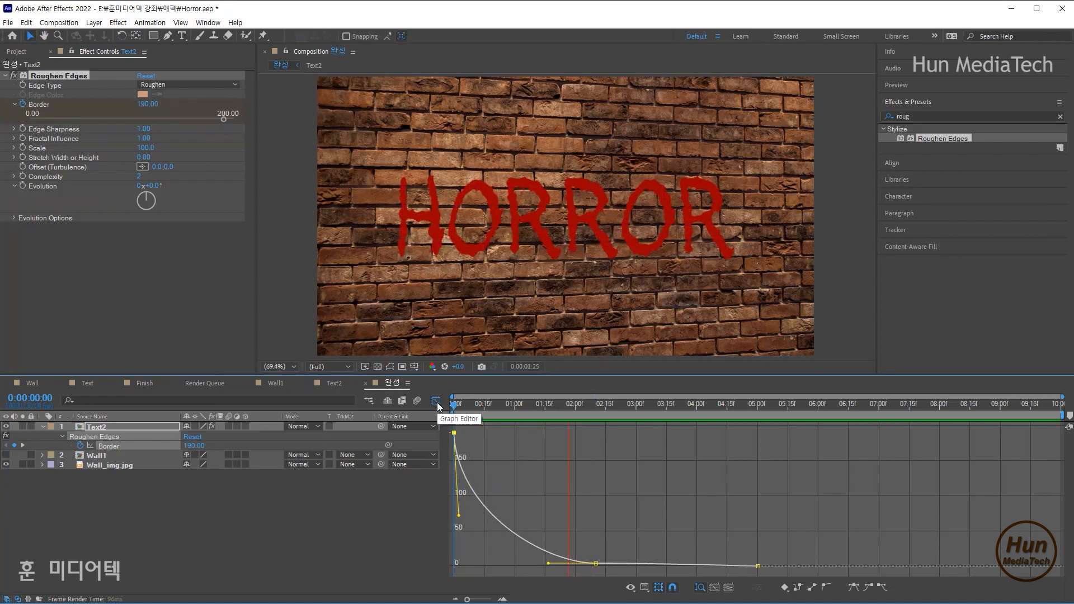
{"action": "left_click", "coordinate": [535, 408]}
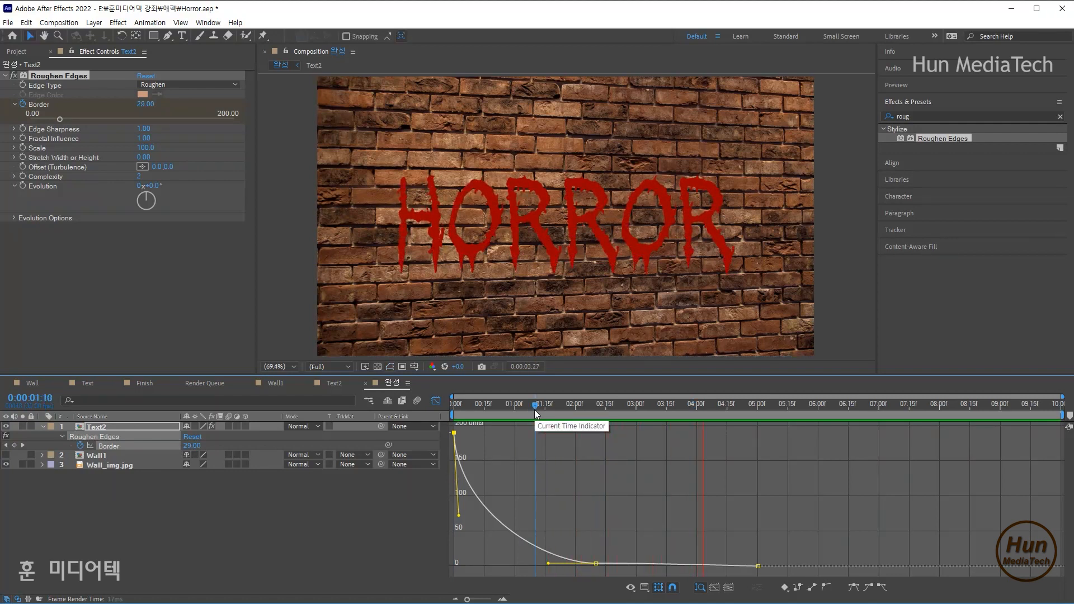
{"action": "key", "text": "space"}
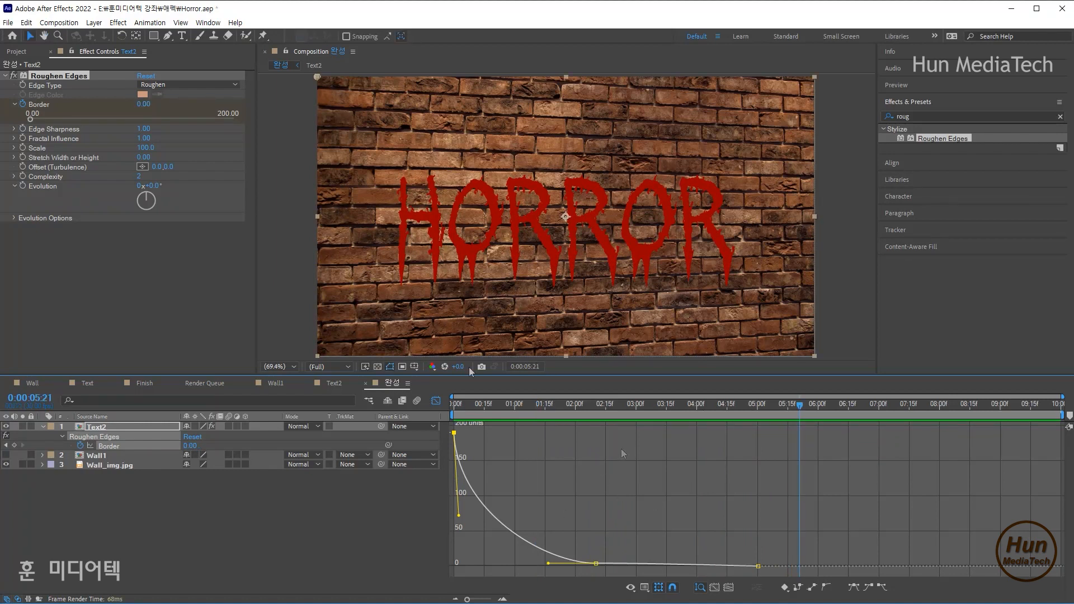
- Return the timeline from the value graph to layer bars at 0:00:02:10 and save the project
{"action": "left_click", "coordinate": [437, 400]}
{"action": "left_click", "coordinate": [596, 405]}
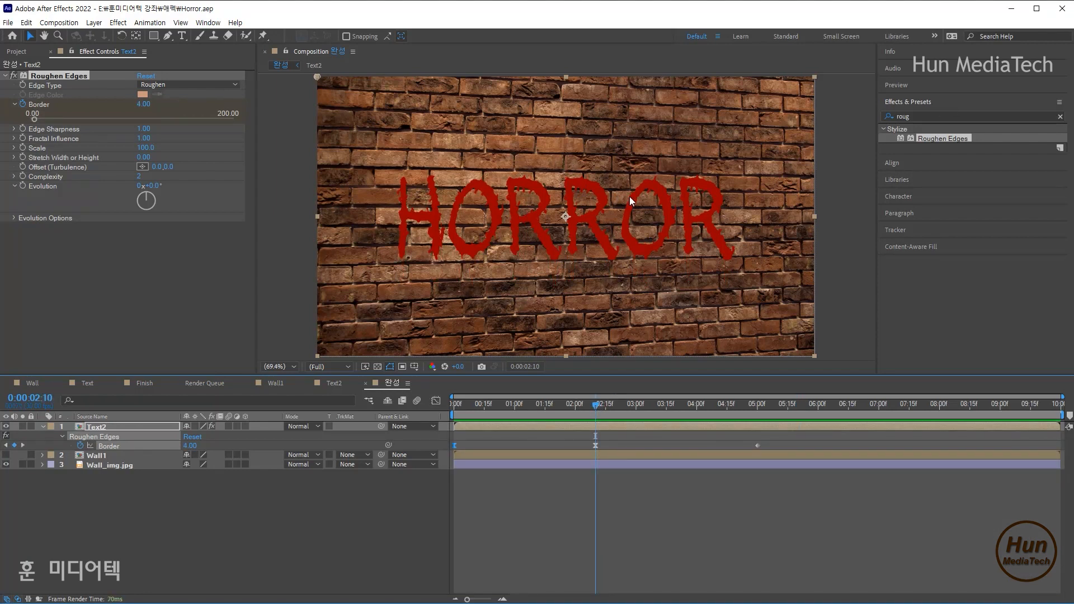
- Find the Displacement Map effect with the search term "disp" and apply it to the Text2 layer
{"action": "left_click", "coordinate": [931, 116]}
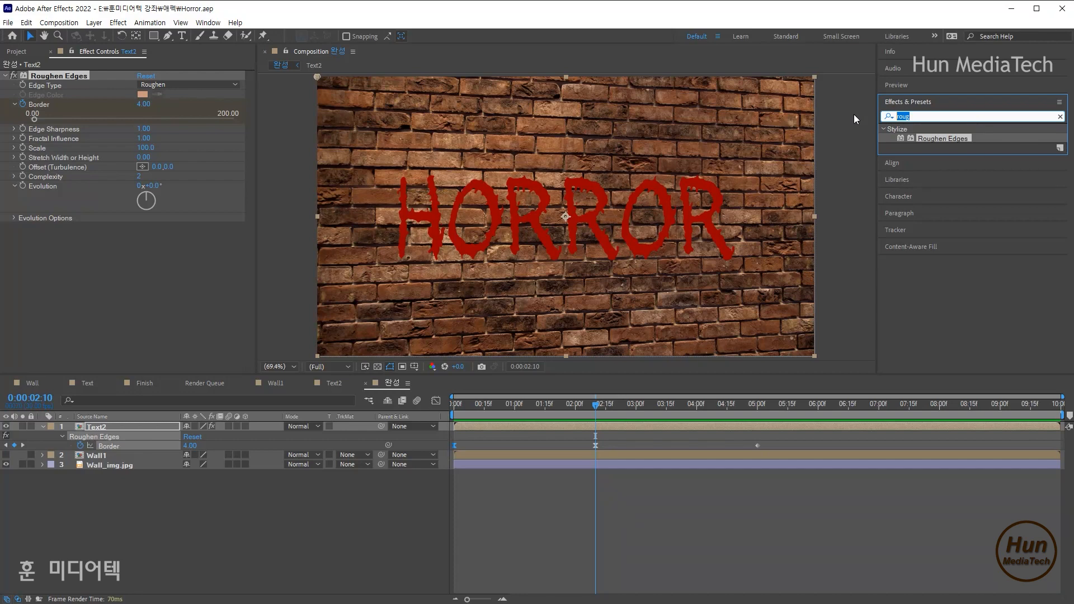
{"action": "type", "text": "disp"}
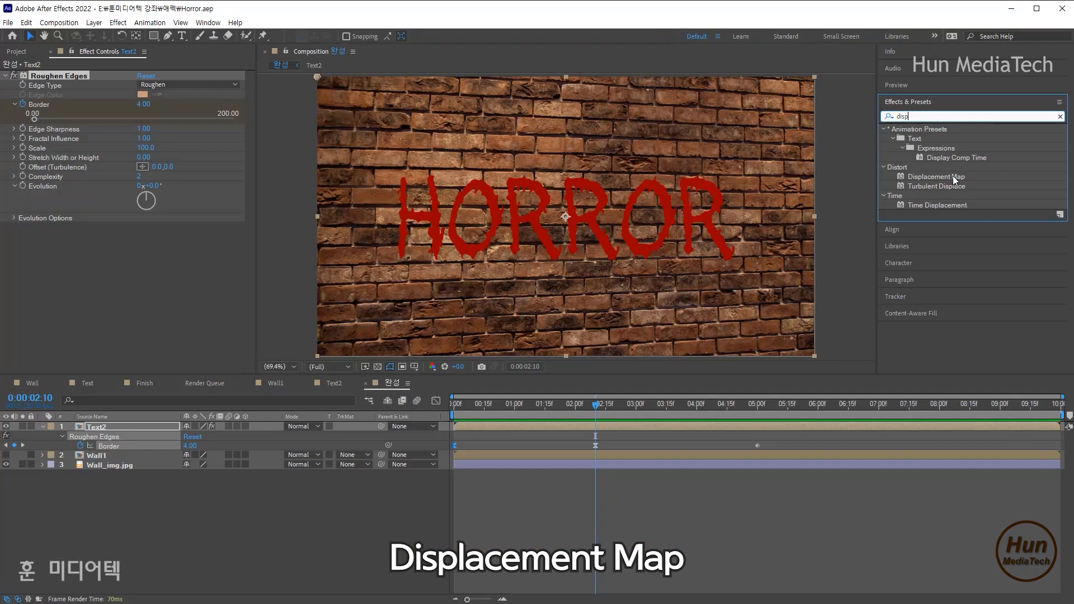
{"action": "left_click", "coordinate": [929, 177]}
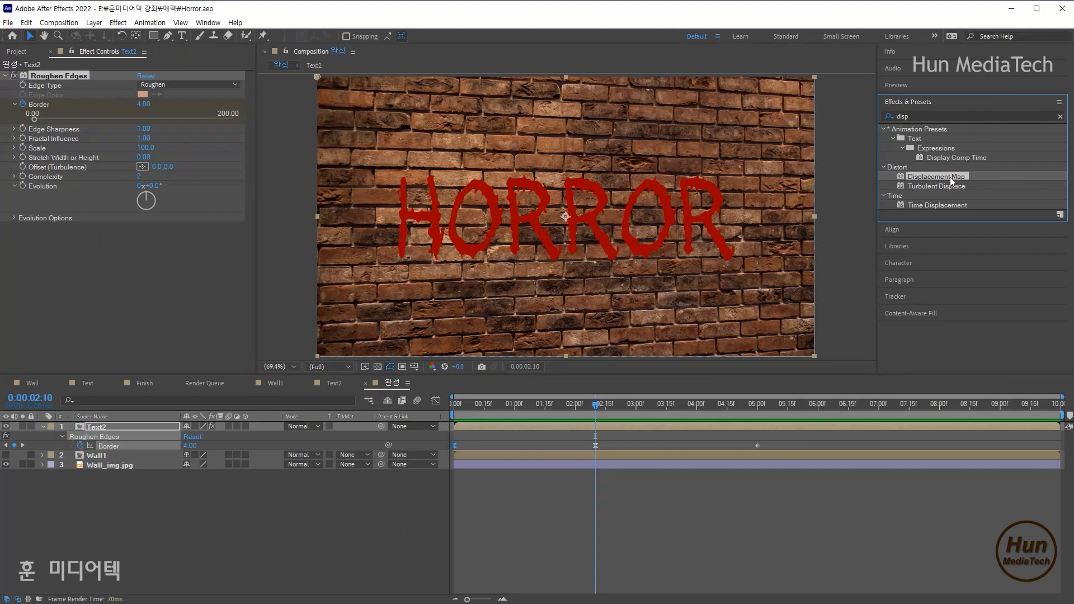
{"action": "left_click_drag", "start_coordinate": [951, 177], "coordinate": [116, 428]}
{"action": "left_click_drag", "start_coordinate": [159, 374], "coordinate": [159, 403]}
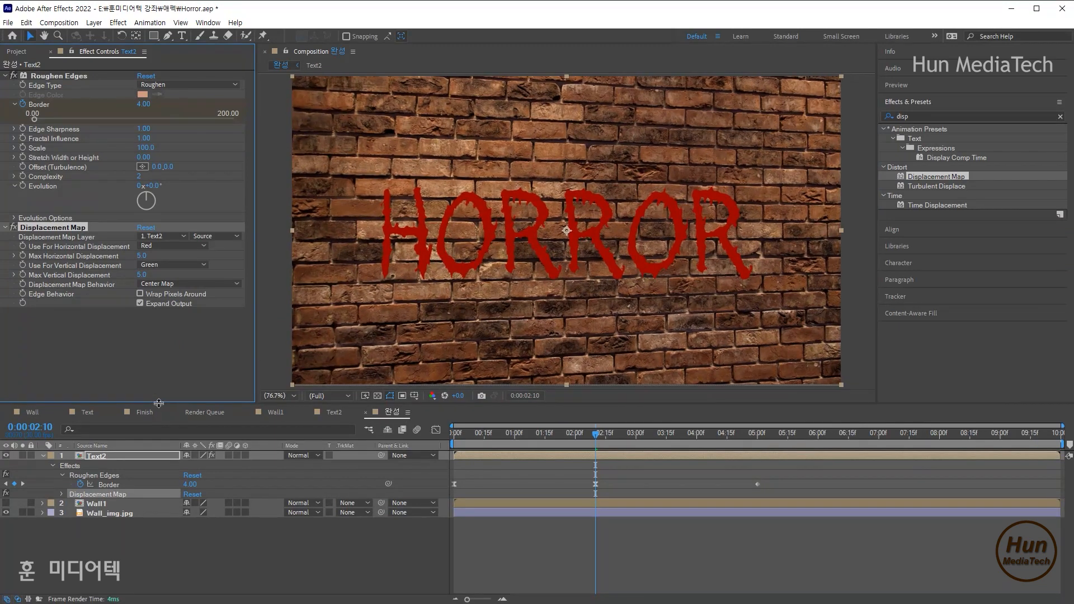
- Use the Wall1 layer as the Displacement Map Layer for Text2's distortion
{"action": "left_click", "coordinate": [176, 236]}
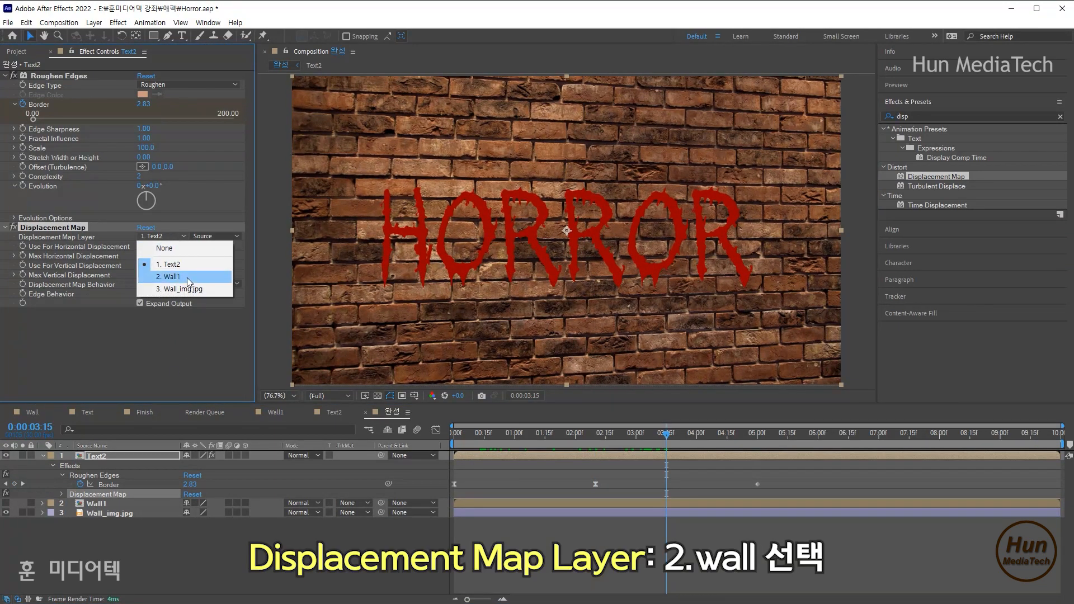
{"action": "left_click", "coordinate": [187, 278]}
{"action": "left_click", "coordinate": [172, 235]}
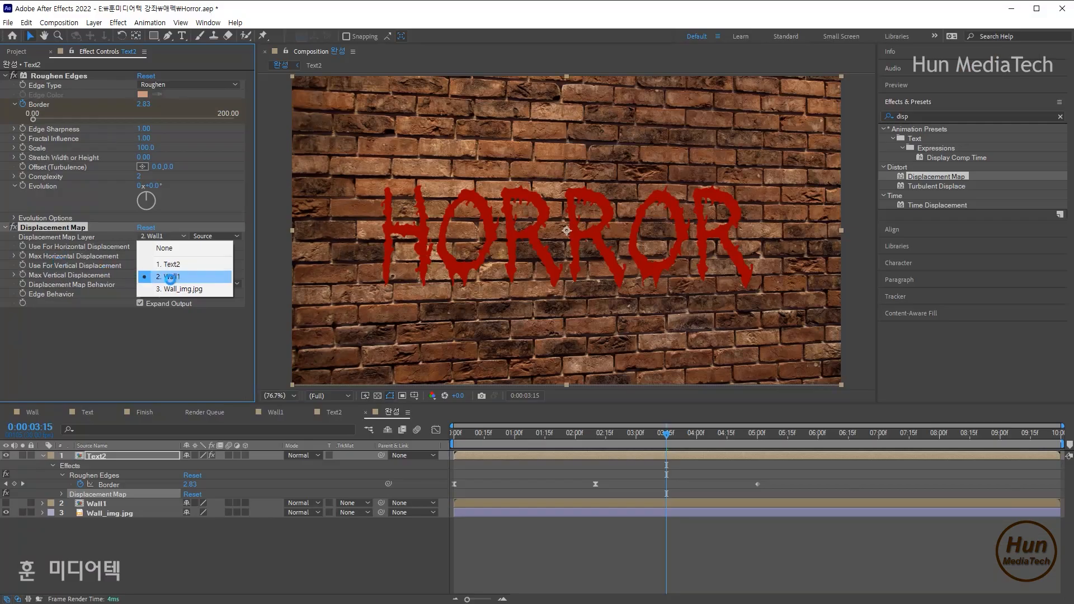
{"action": "left_click", "coordinate": [223, 285]}
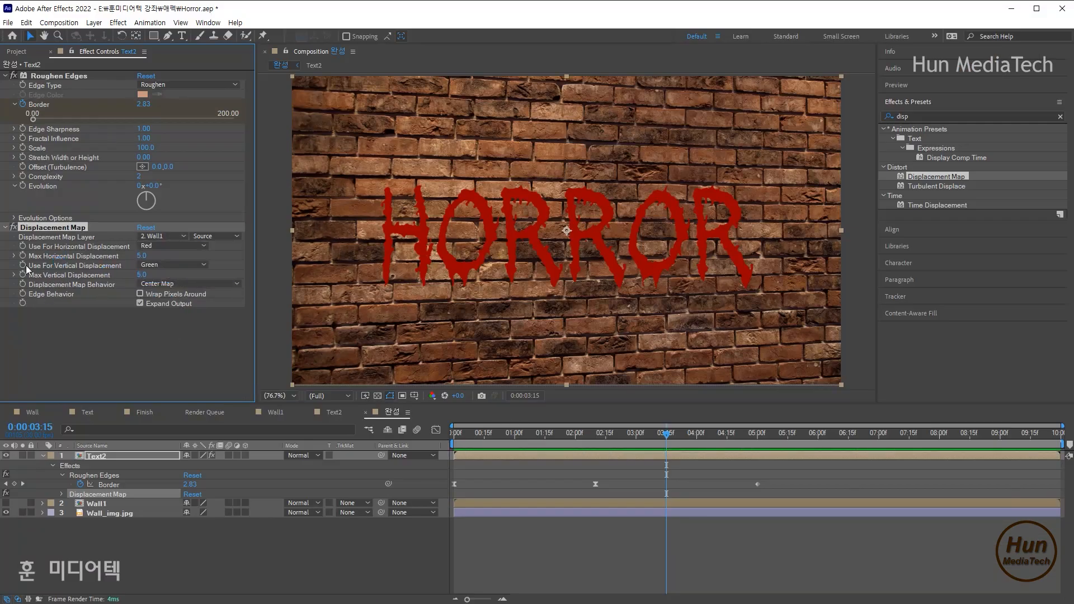
- Try stronger negative horizontal displacement on the lettering, and set Max Horizontal Displacement to -10
{"action": "left_click", "coordinate": [14, 255]}
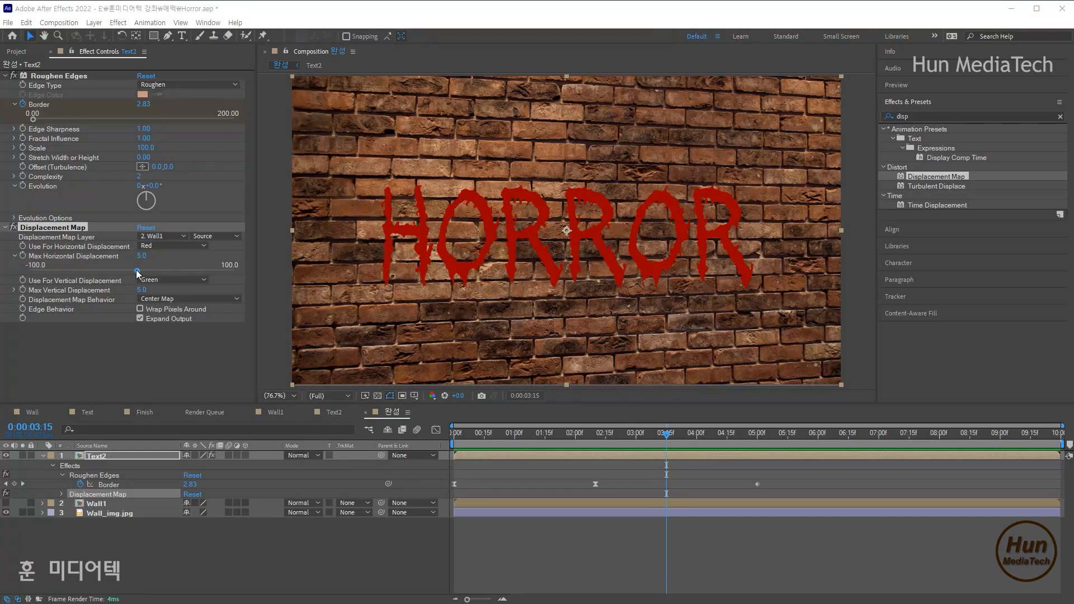
{"action": "left_click_drag", "start_coordinate": [136, 270], "coordinate": [111, 274]}
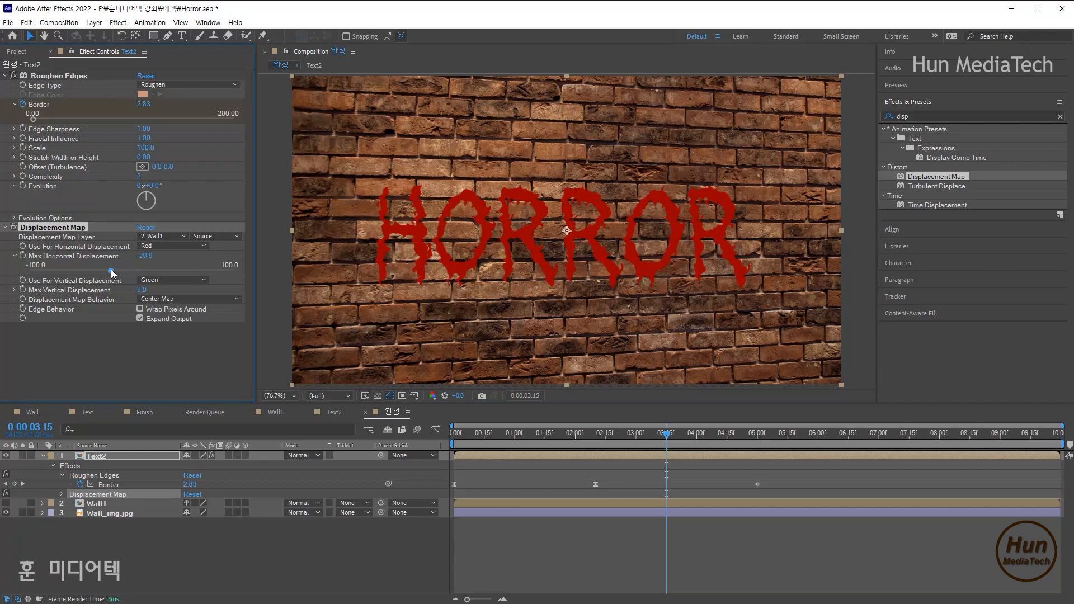
{"action": "key", "text": "period"}
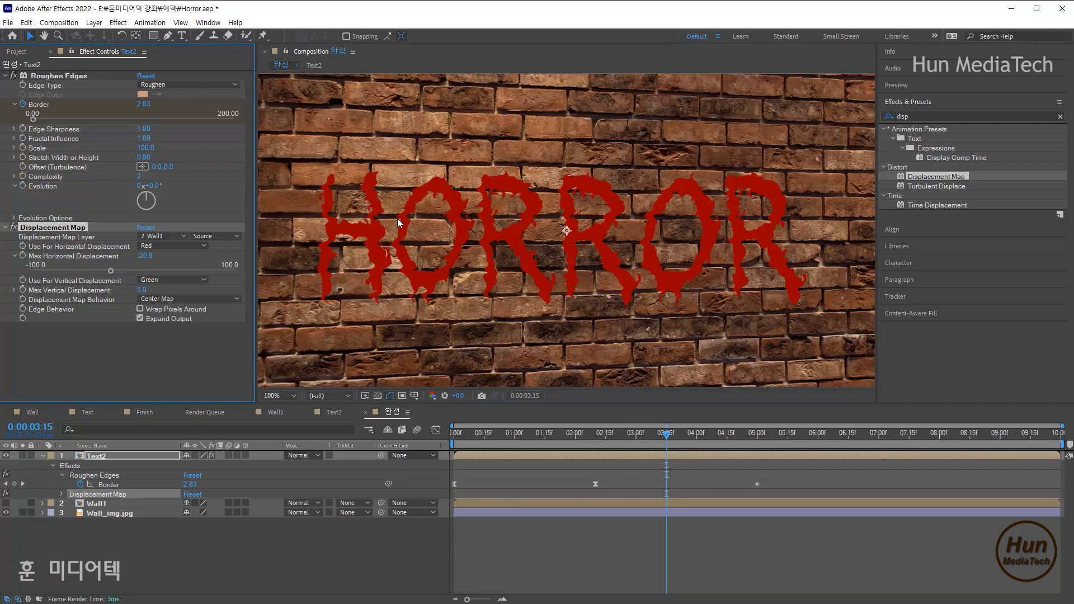
{"action": "key", "text": "period"}
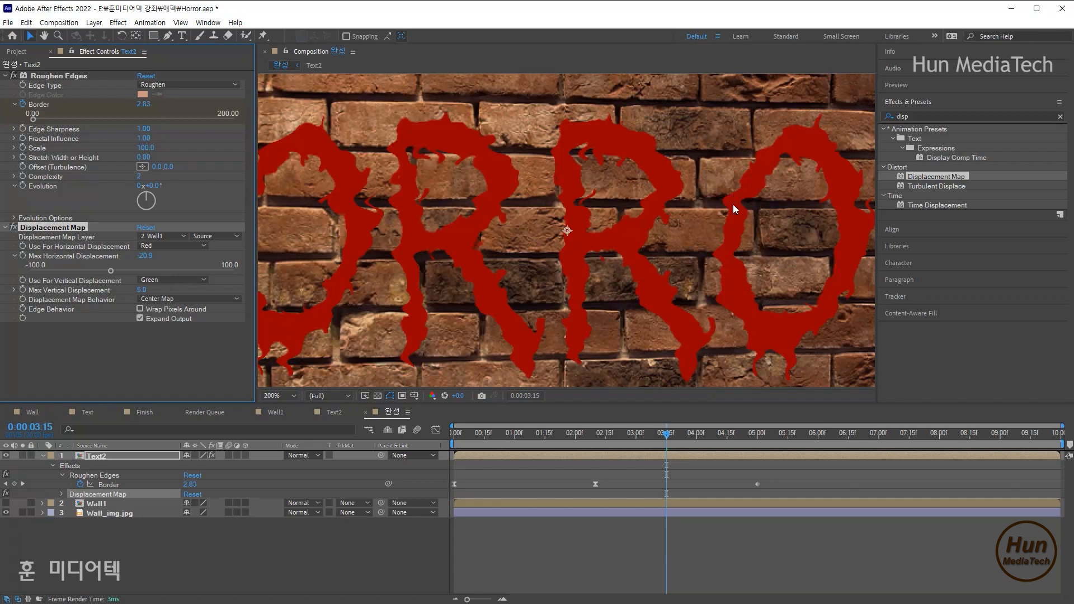
{"action": "mouse_move", "coordinate": [111, 272]}
{"action": "left_mouse_down"}
{"action": "mouse_move", "coordinate": [133, 272]}
{"action": "mouse_move", "coordinate": [110, 276]}
{"action": "mouse_move", "coordinate": [122, 285]}
{"action": "left_mouse_up"}
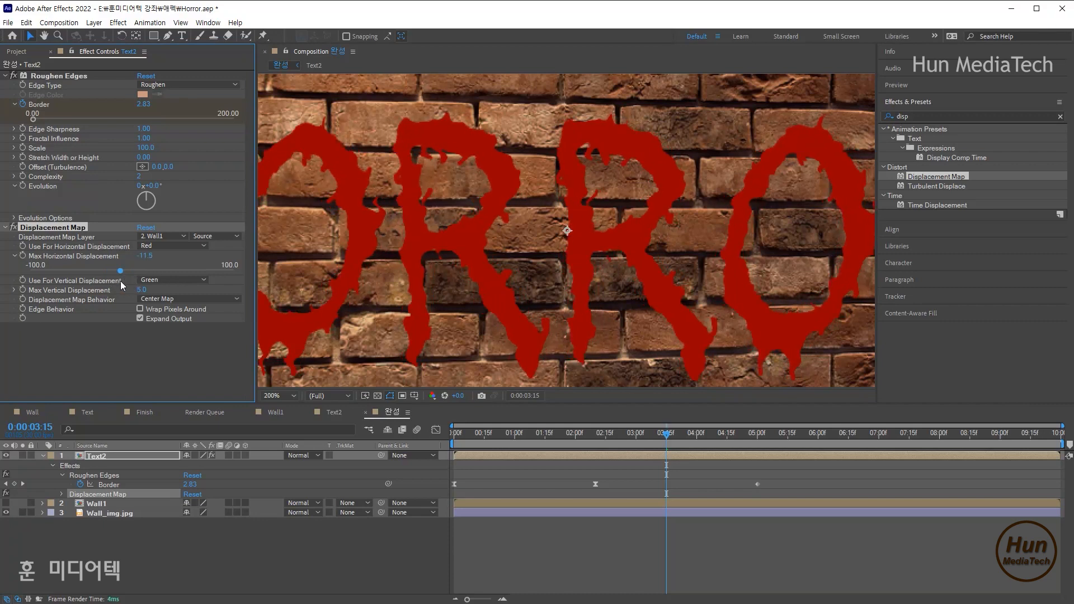
{"action": "left_click", "coordinate": [146, 256]}
{"action": "type", "text": "-10"}
{"action": "key", "text": "Return"}
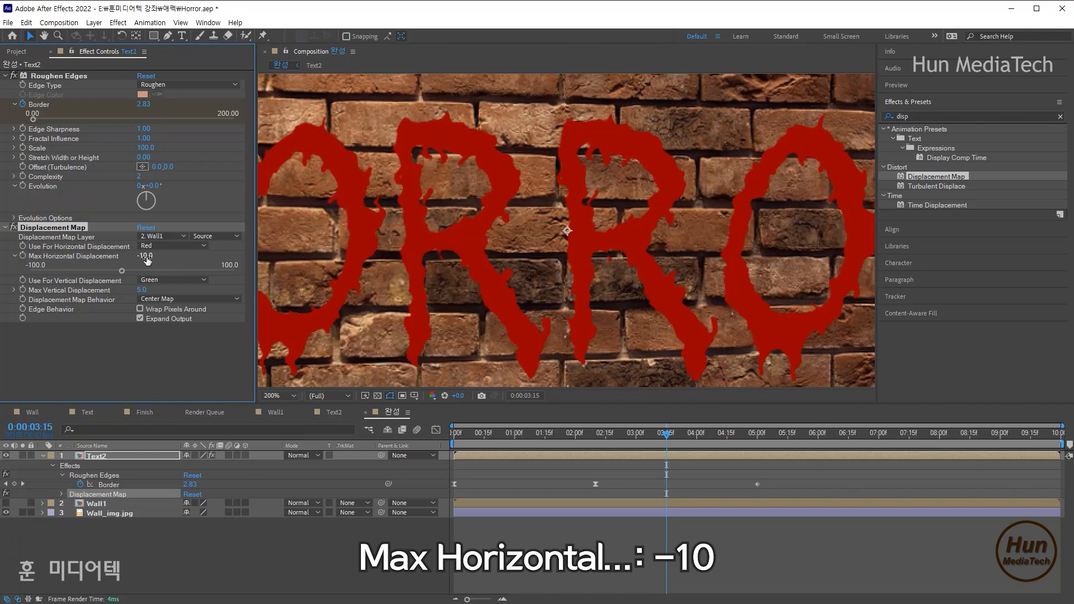
- Set the Displacement Map's Max Vertical Displacement to 0 on the Text2 layer
{"action": "scroll", "coordinate": [391, 237], "scroll_direction": "down", "scroll_amount": 1}
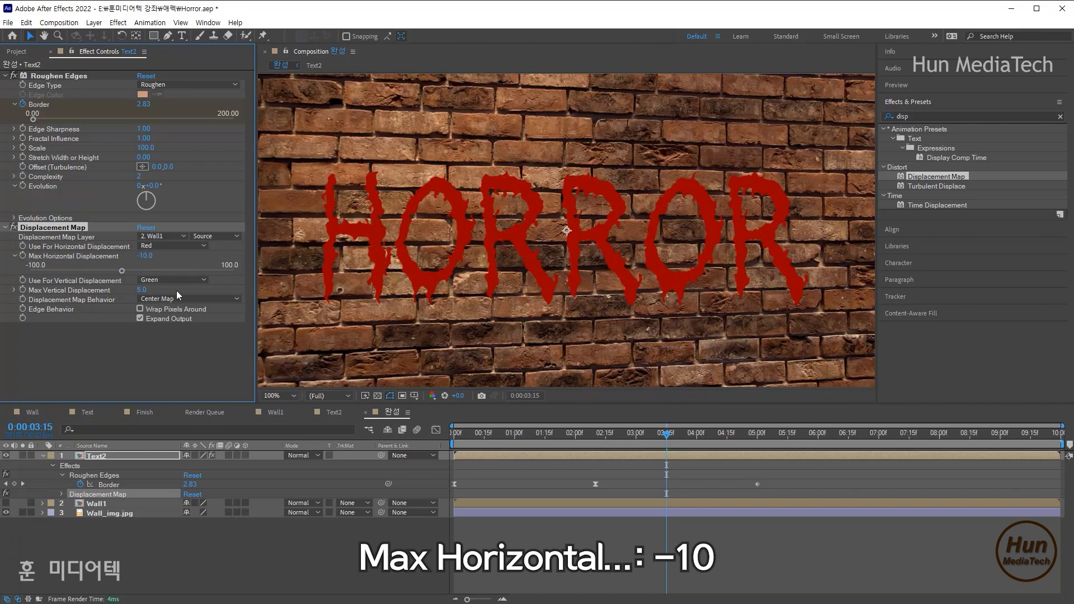
{"action": "left_click", "coordinate": [15, 290]}
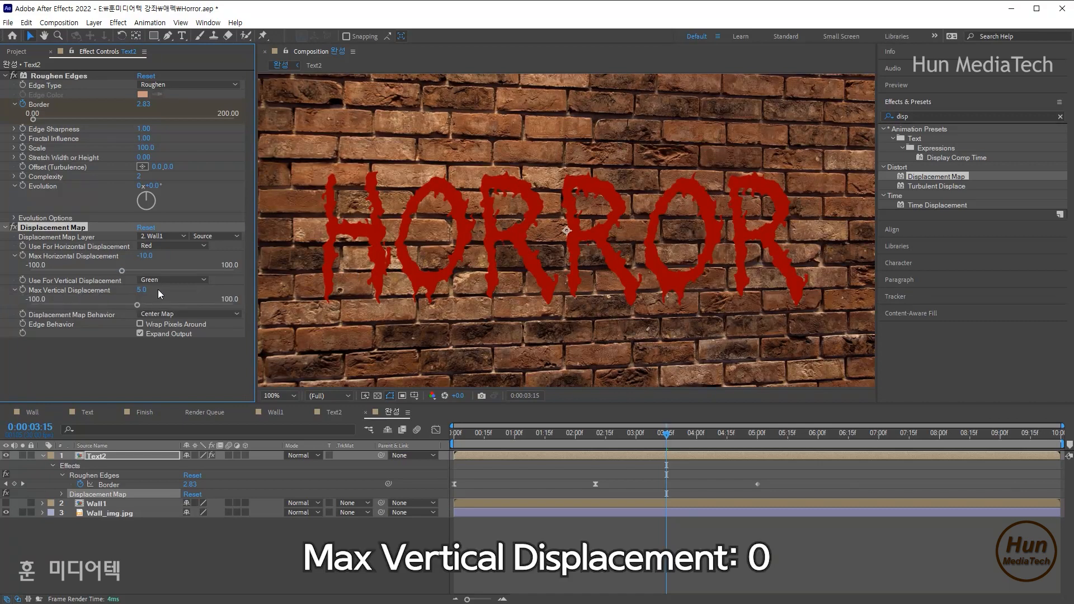
{"action": "left_click", "coordinate": [141, 290]}
{"action": "type", "text": "0"}
{"action": "key", "text": "Return"}
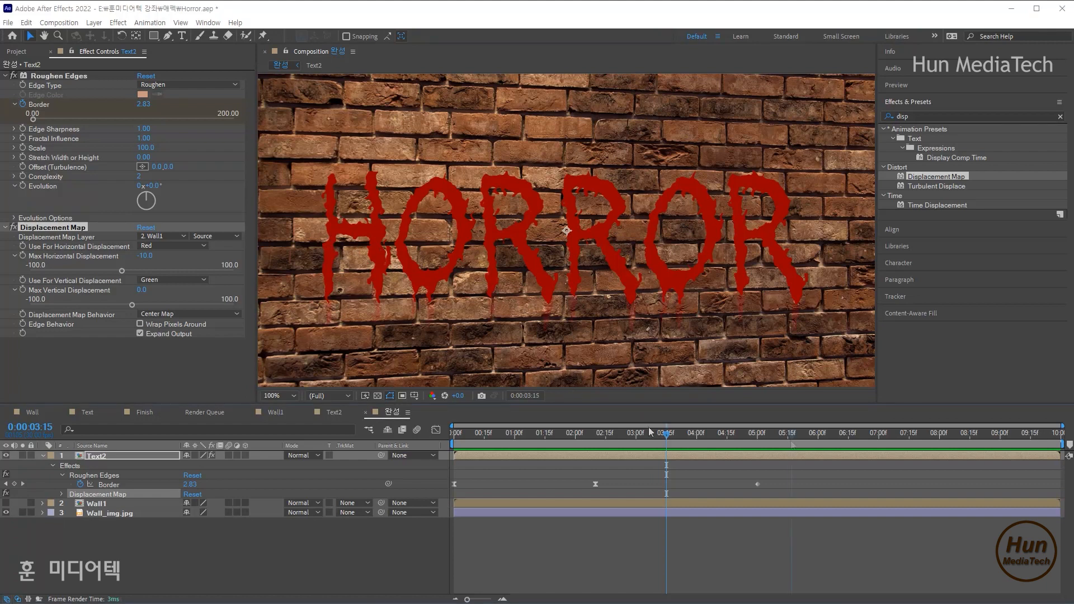
- Go to 0:00:05:15 and set the Text2 layer's blending mode to Multiply
{"action": "left_click_drag", "start_coordinate": [737, 437], "coordinate": [787, 439]}
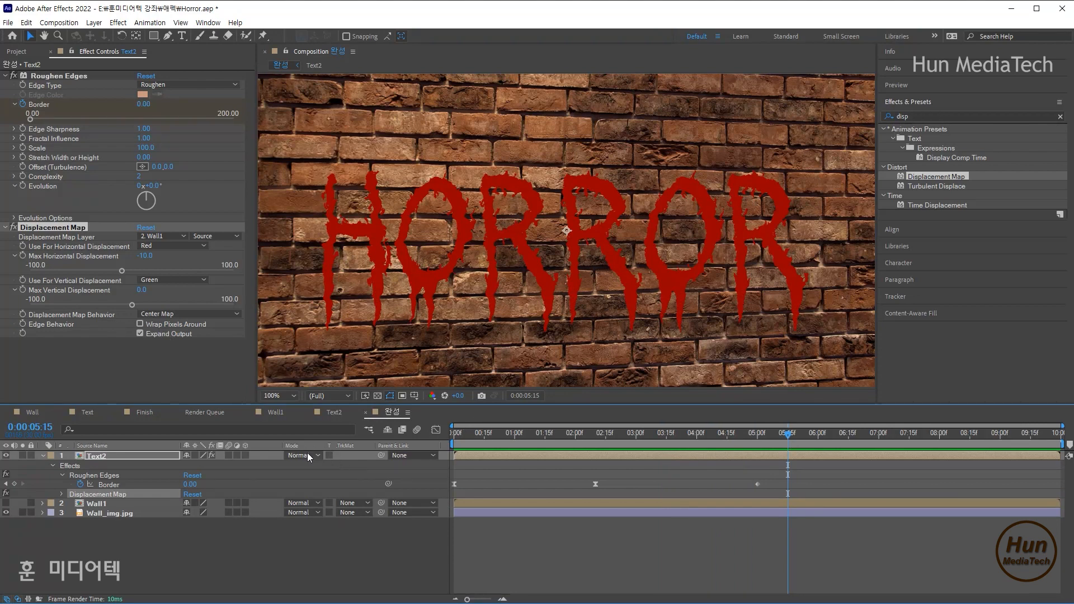
{"action": "left_click", "coordinate": [310, 454]}
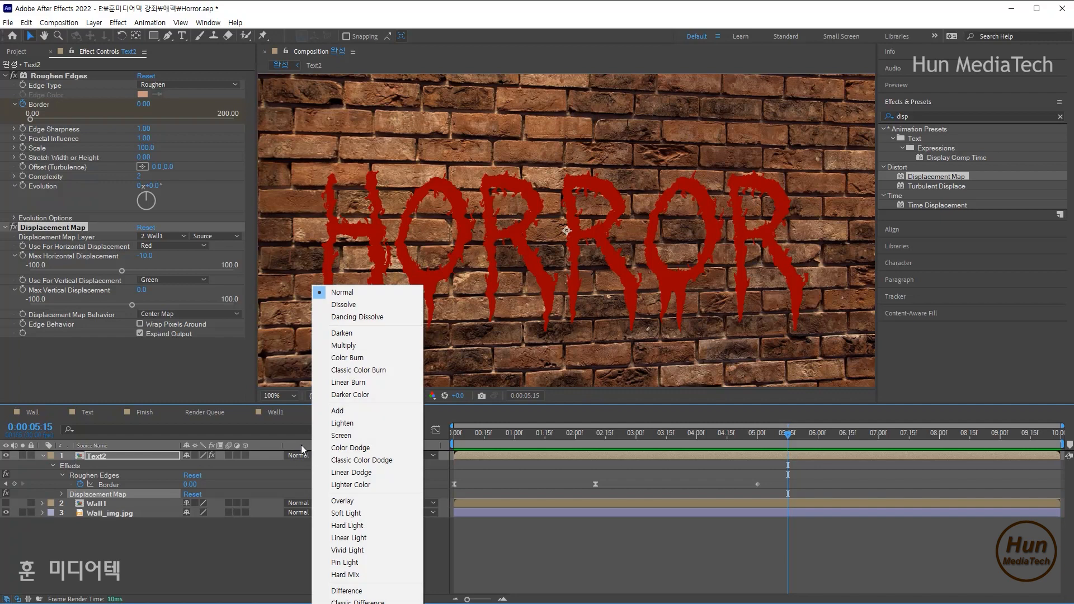
{"action": "left_click", "coordinate": [307, 442]}
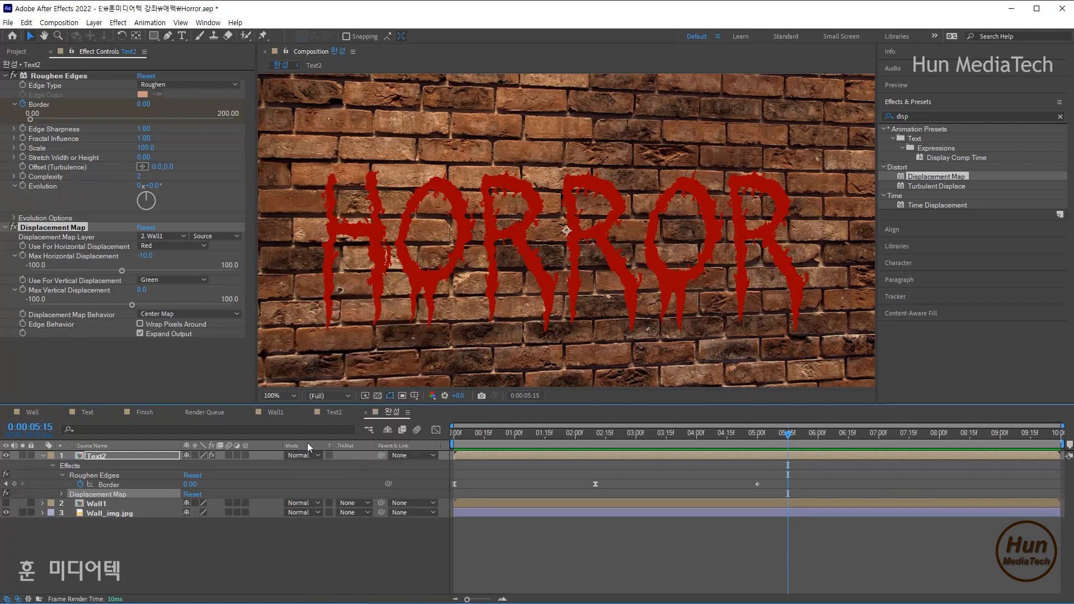
{"action": "right_click", "coordinate": [307, 442]}
{"action": "mouse_move", "coordinate": [337, 479]}
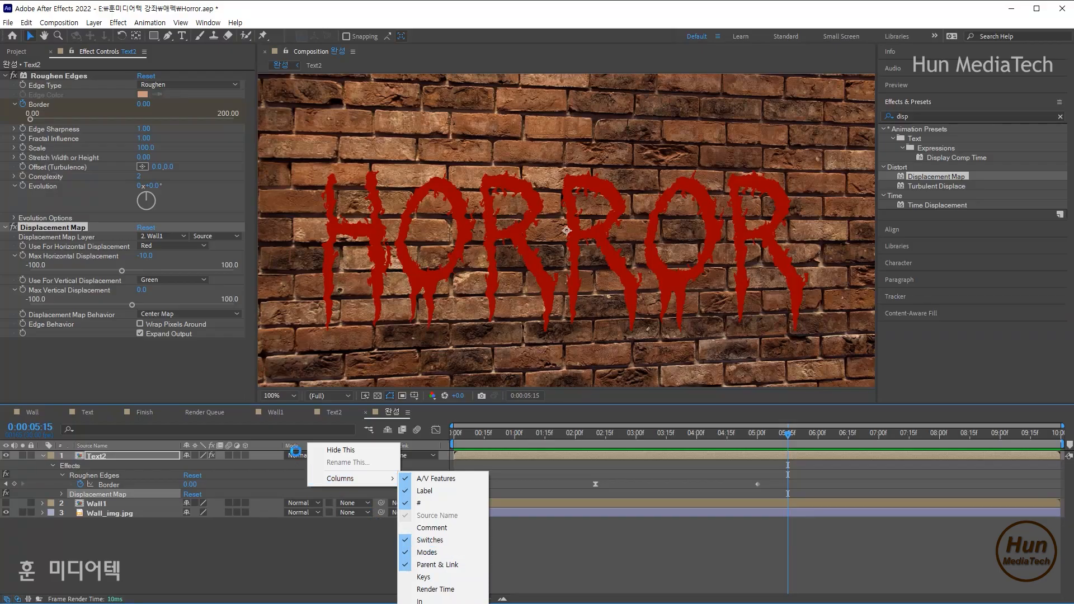
{"action": "left_click", "coordinate": [228, 409]}
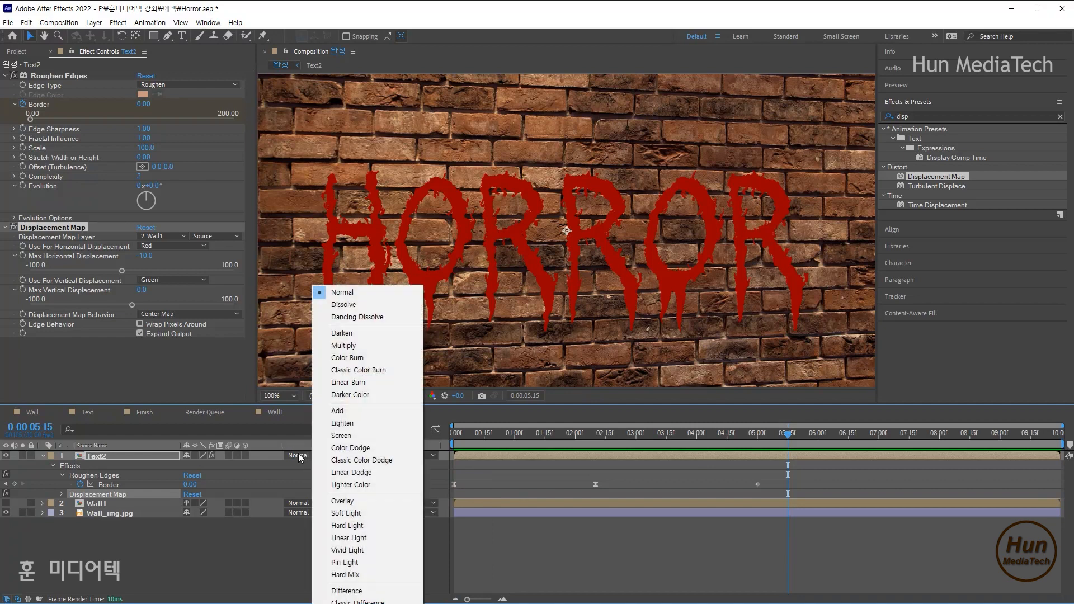
{"action": "left_click", "coordinate": [363, 342]}
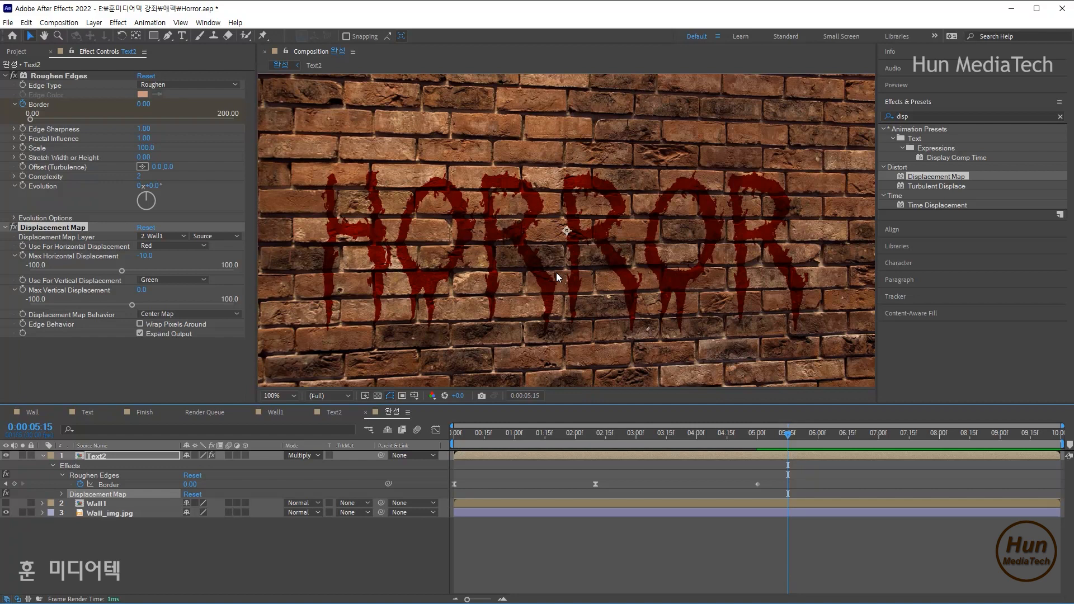
- Preview the composition repeatedly from the first frame to examine how the multiplied lettering emerges and drips over the bricks
{"action": "key", "text": "Home"}
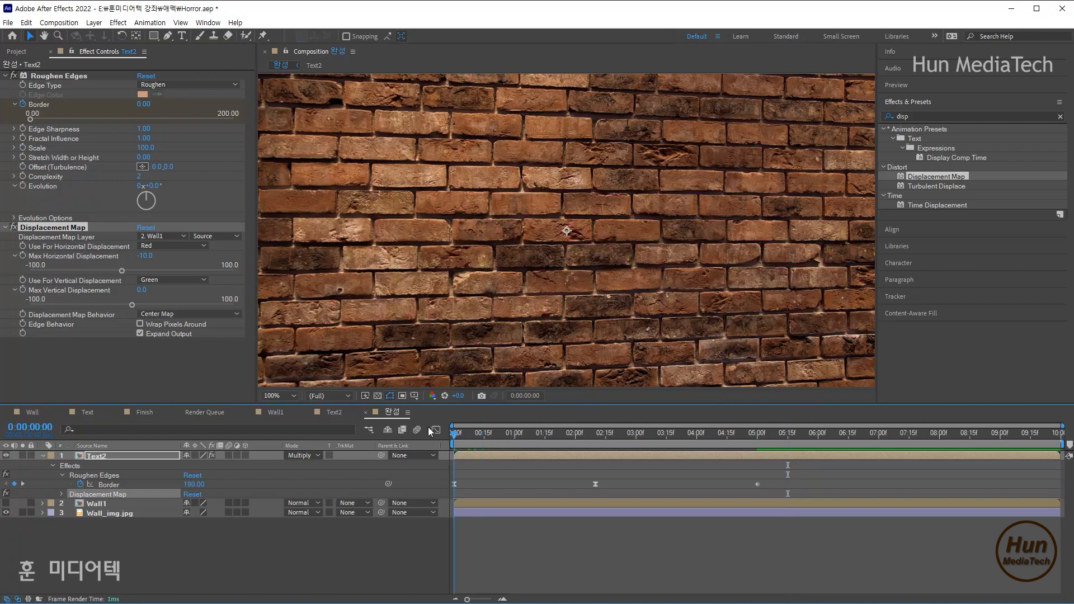
{"action": "key", "text": "space"}
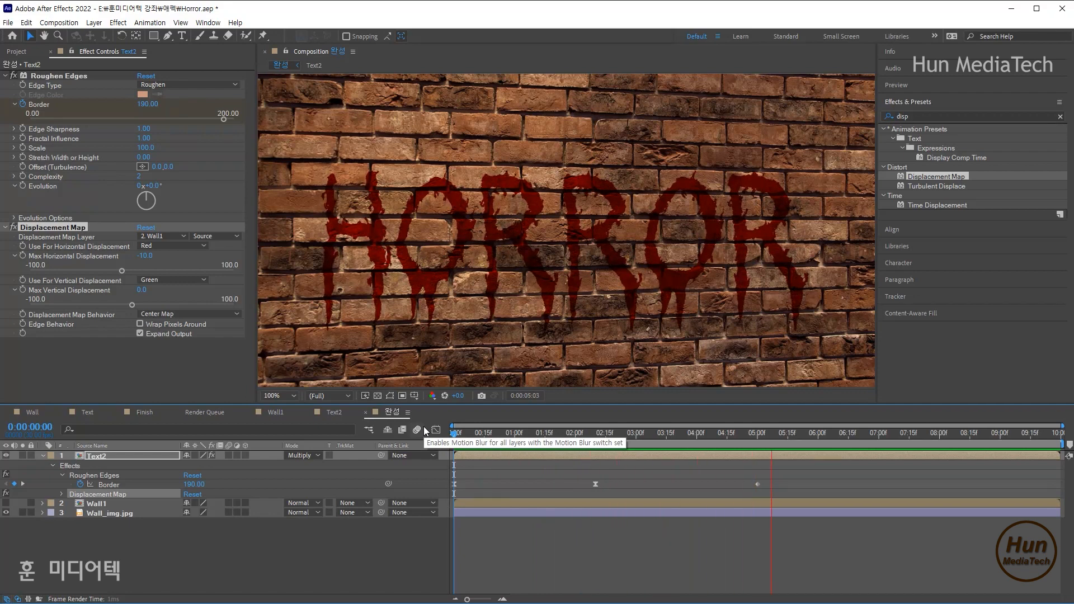
{"action": "key", "text": "space"}
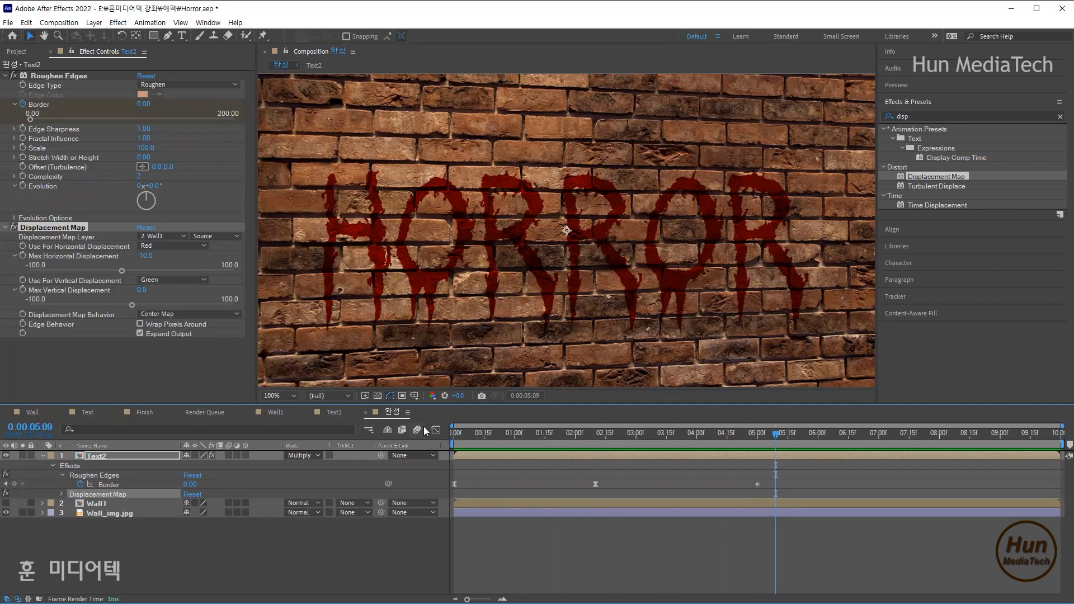
{"action": "key", "text": "space"}
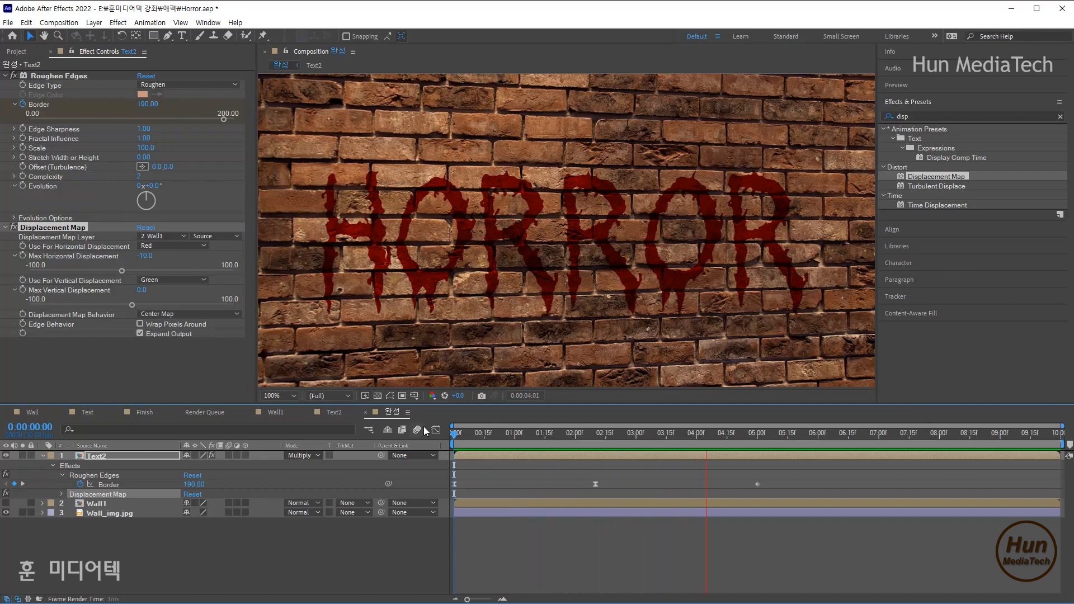
{"action": "key", "text": "space"}
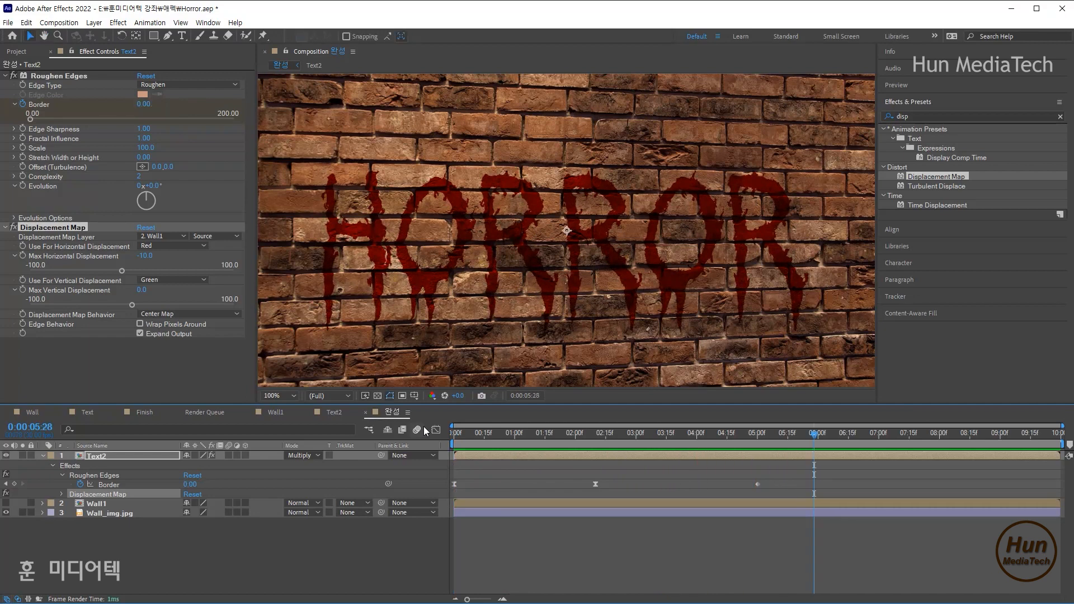
{"action": "key", "text": "Home"}
{"action": "key", "text": "space"}
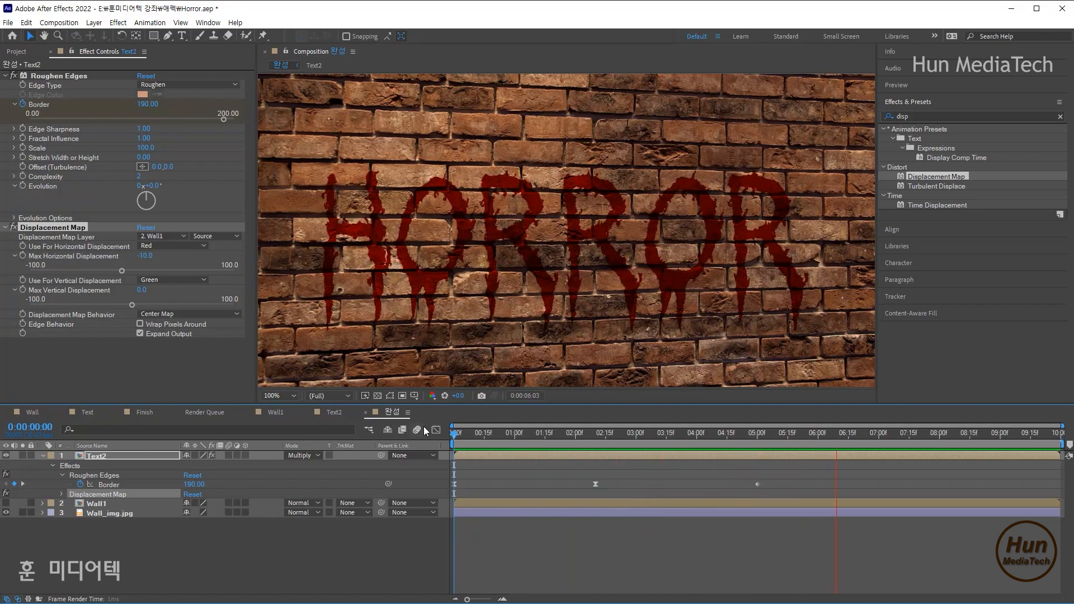
{"action": "key", "text": "space"}
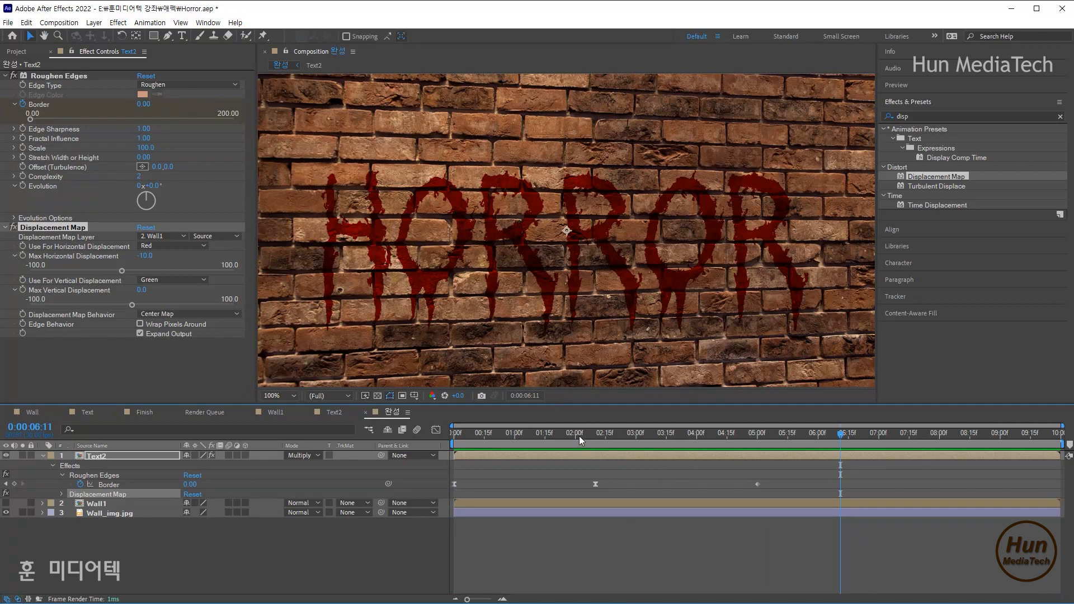
- Go to 0:00:02:15 and fit the whole composition in the viewer
{"action": "left_click", "coordinate": [607, 433]}
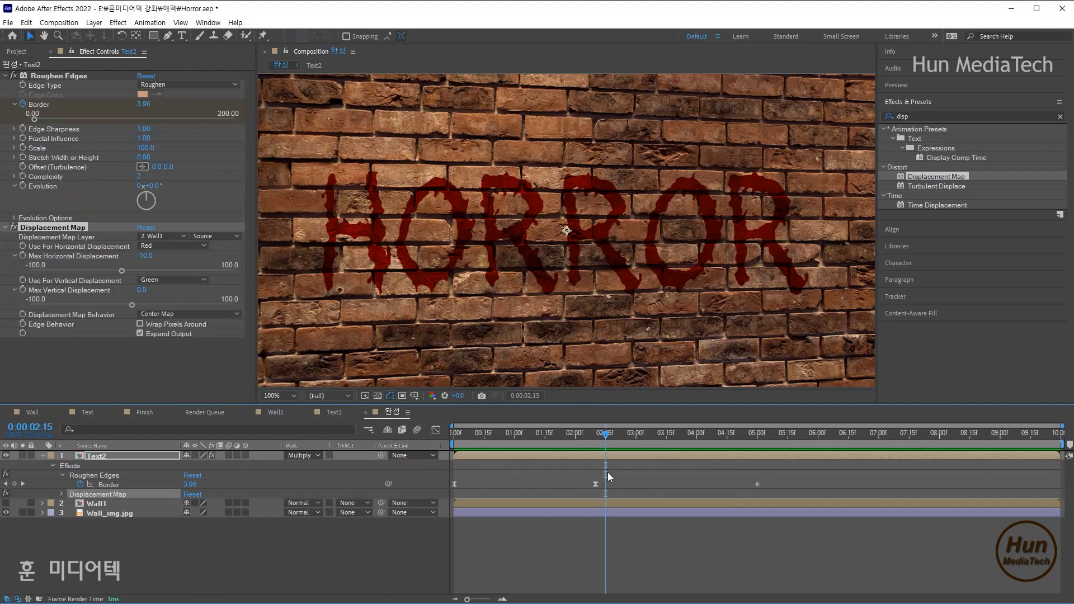
{"action": "scroll", "coordinate": [691, 273], "scroll_direction": "down", "scroll_amount": 1}
{"action": "left_click", "coordinate": [281, 398]}
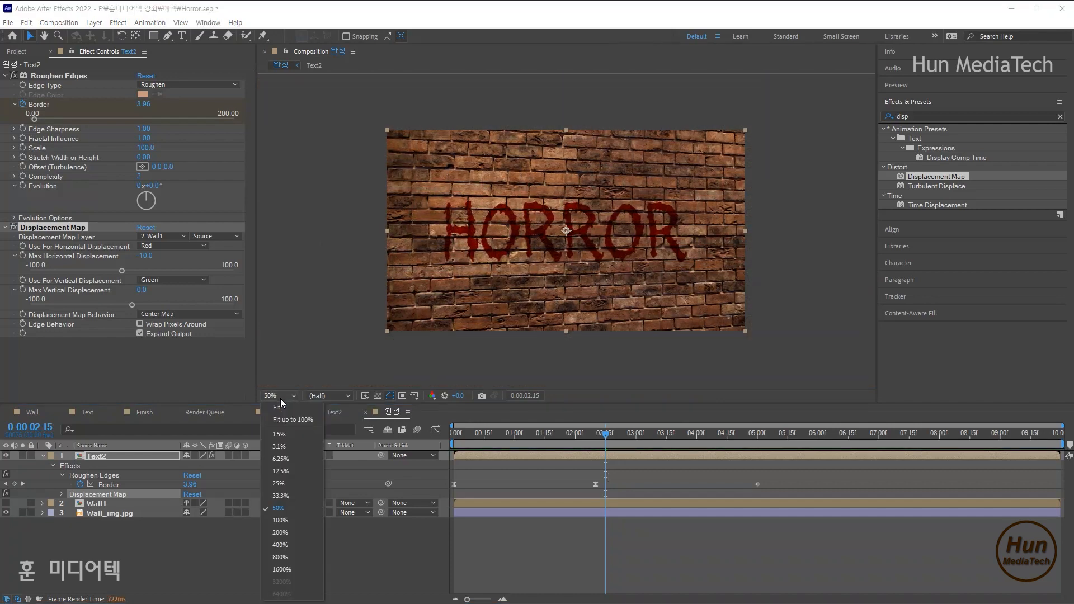
{"action": "left_click", "coordinate": [284, 408]}
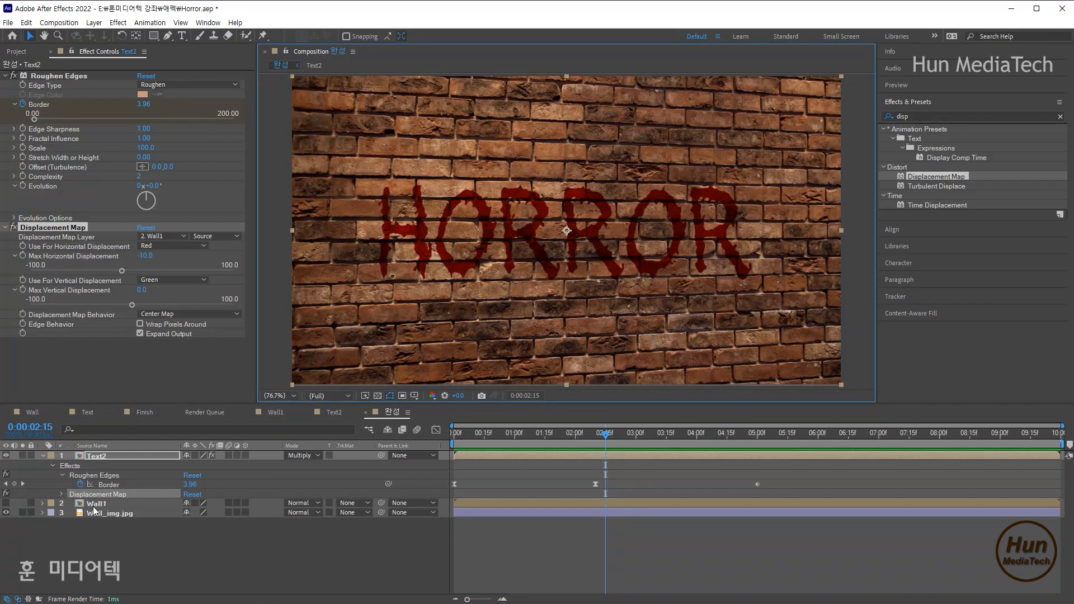
- Open the Text2 composition and set the HORROR text's fill color to the darker red 900000
{"action": "double_click", "coordinate": [96, 455]}
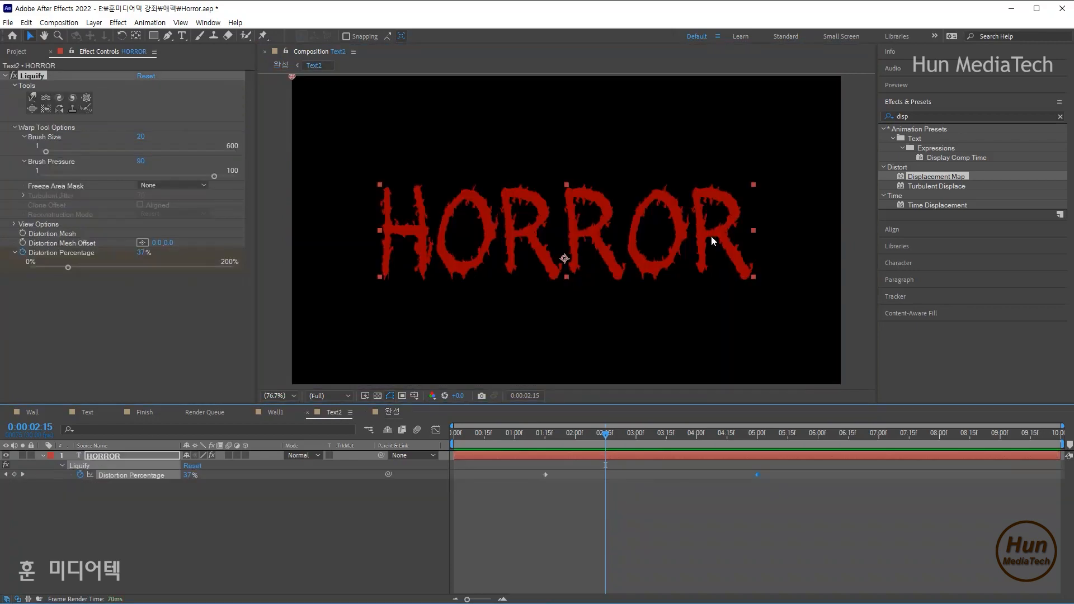
{"action": "left_click", "coordinate": [700, 260]}
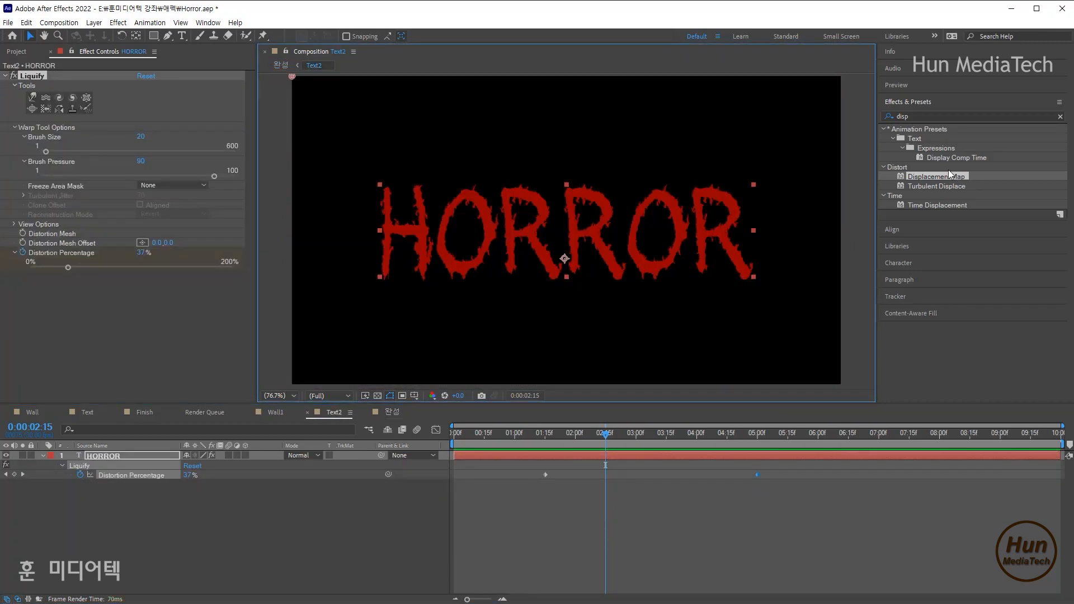
{"action": "left_click", "coordinate": [1060, 116]}
{"action": "left_click", "coordinate": [908, 101]}
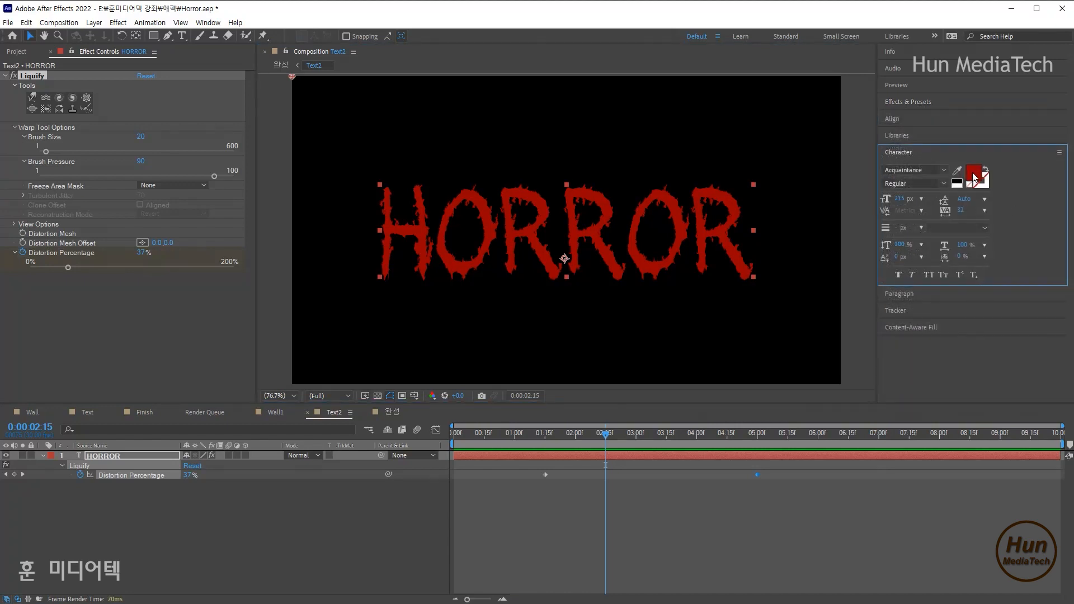
{"action": "left_click", "coordinate": [975, 172]}
{"action": "left_click", "coordinate": [546, 301]}
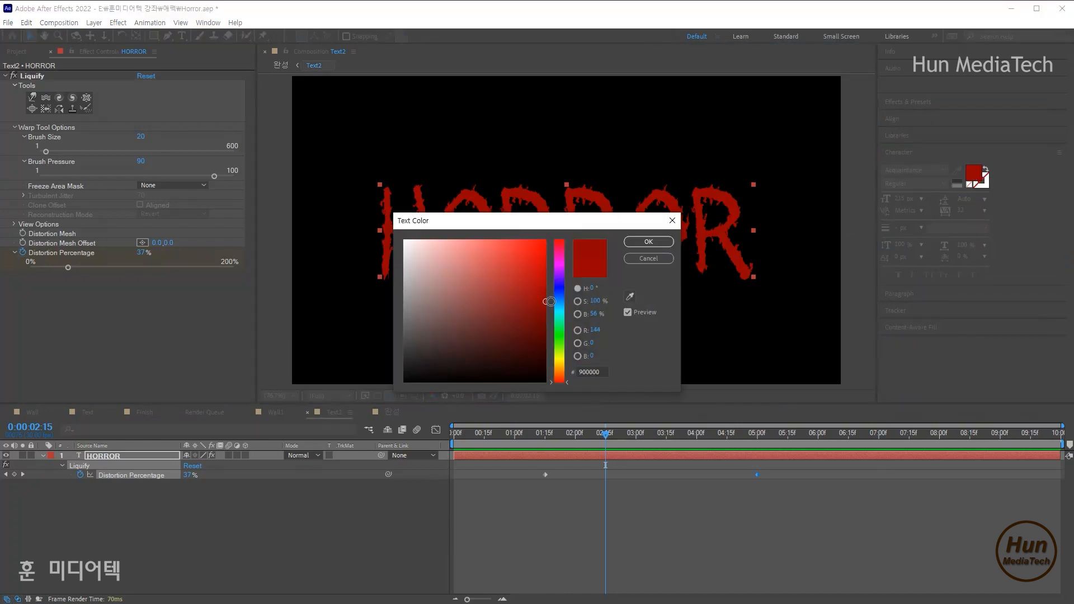
{"action": "left_click", "coordinate": [663, 244]}
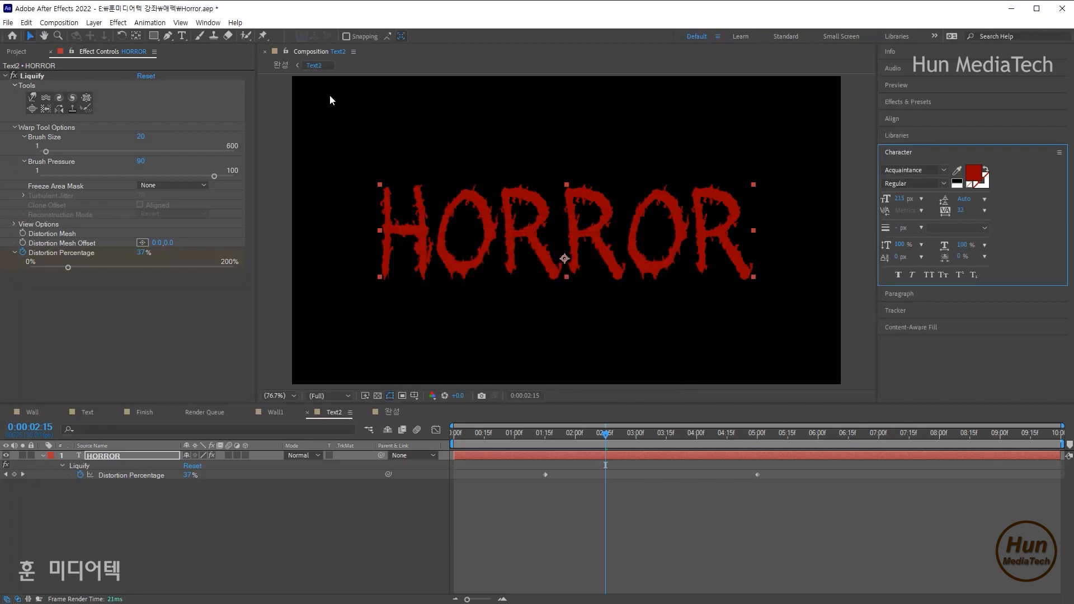
- Preview the recolored lettering in the 완성 composition from the first frame, and enlarge the composition viewer above the timeline
{"action": "left_click", "coordinate": [281, 66]}
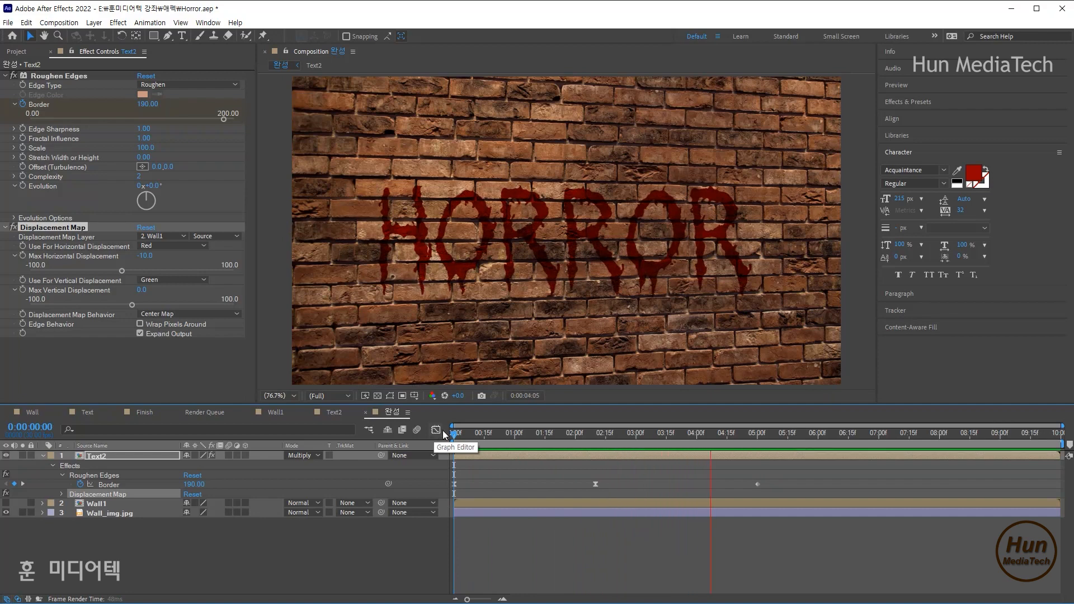
{"action": "key", "text": "space"}
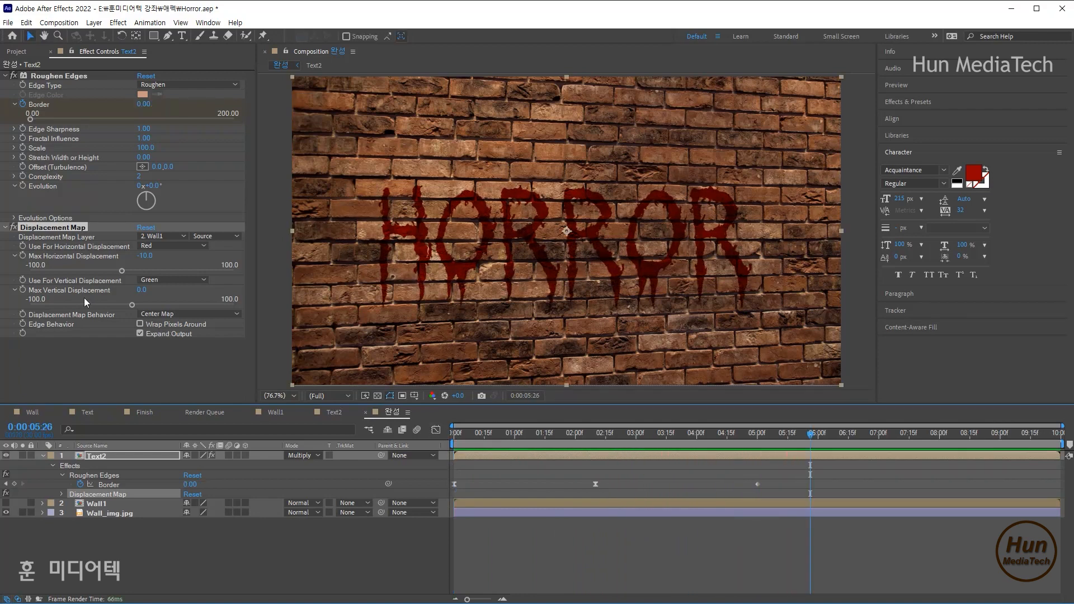
{"action": "left_click_drag", "start_coordinate": [553, 405], "coordinate": [559, 431]}
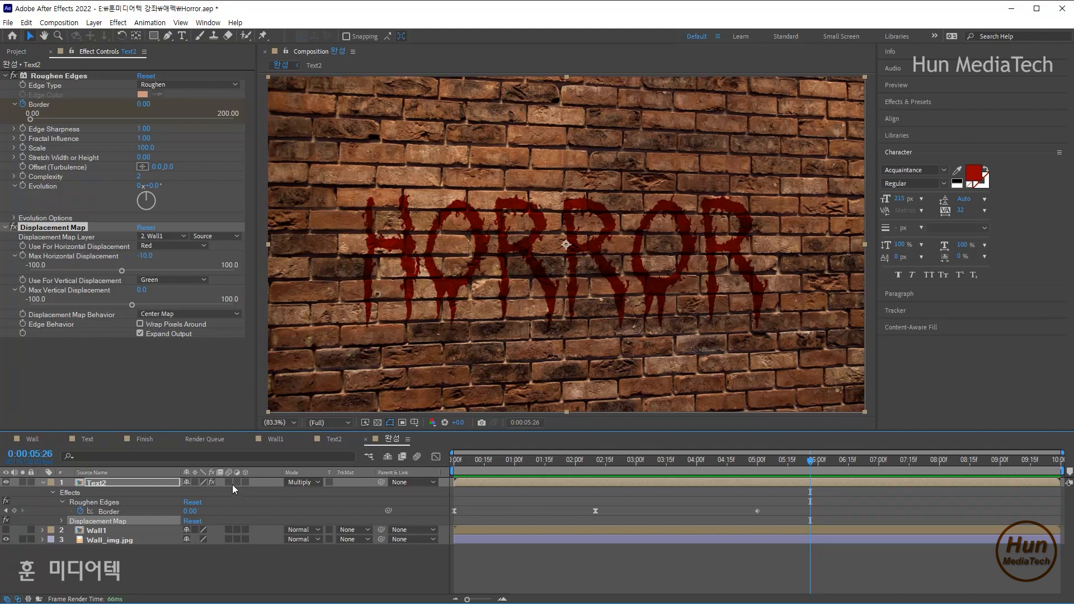
- Make the Text2 layer 3D and set its Y Orientation to 343° to match the wall's perspective
{"action": "left_click", "coordinate": [98, 485]}
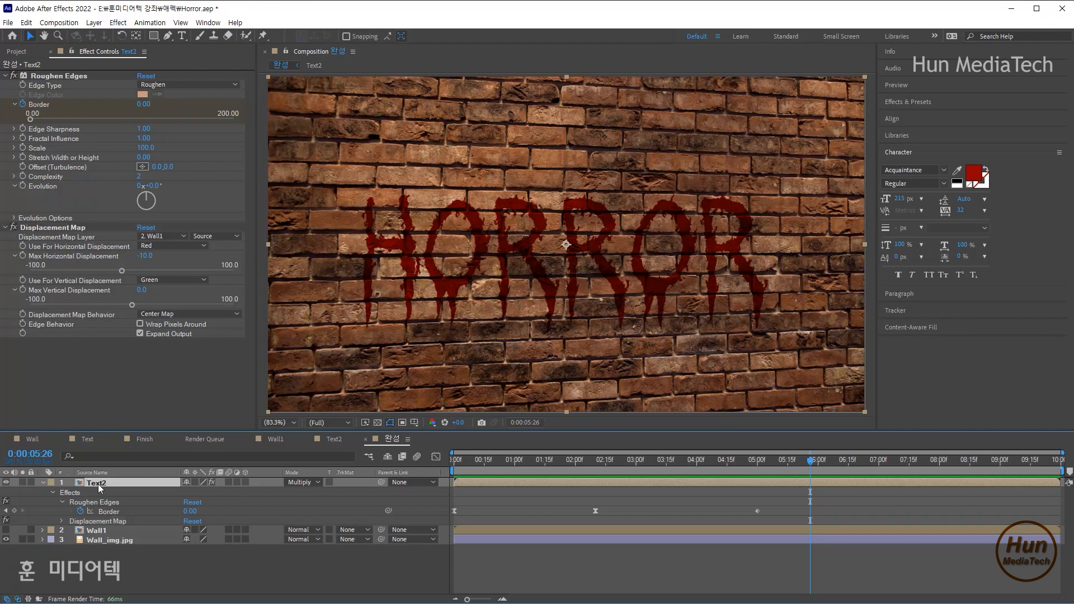
{"action": "left_click", "coordinate": [247, 482]}
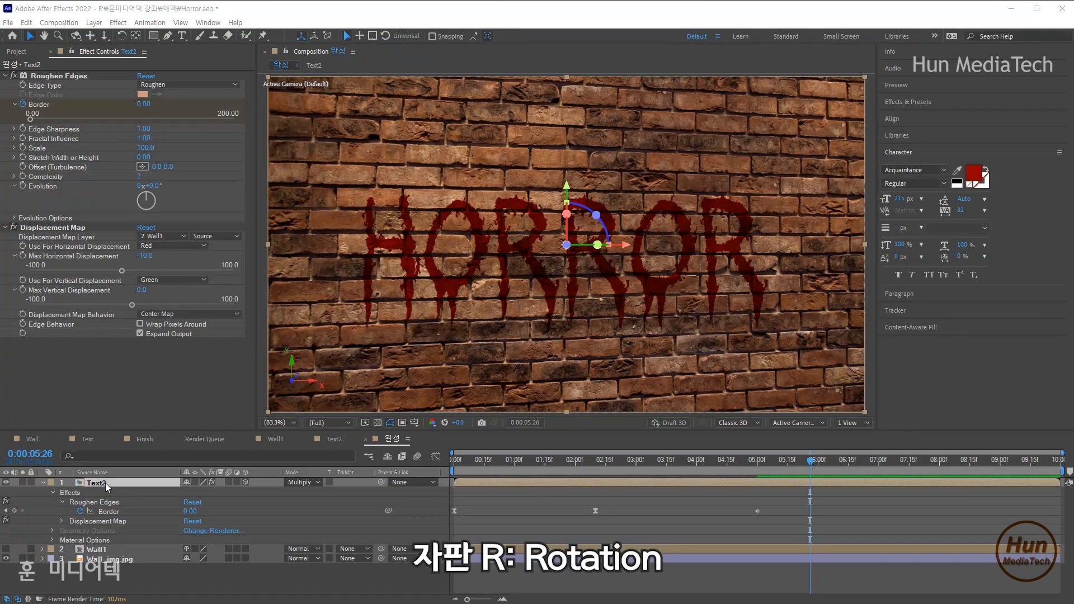
{"action": "key", "text": "r"}
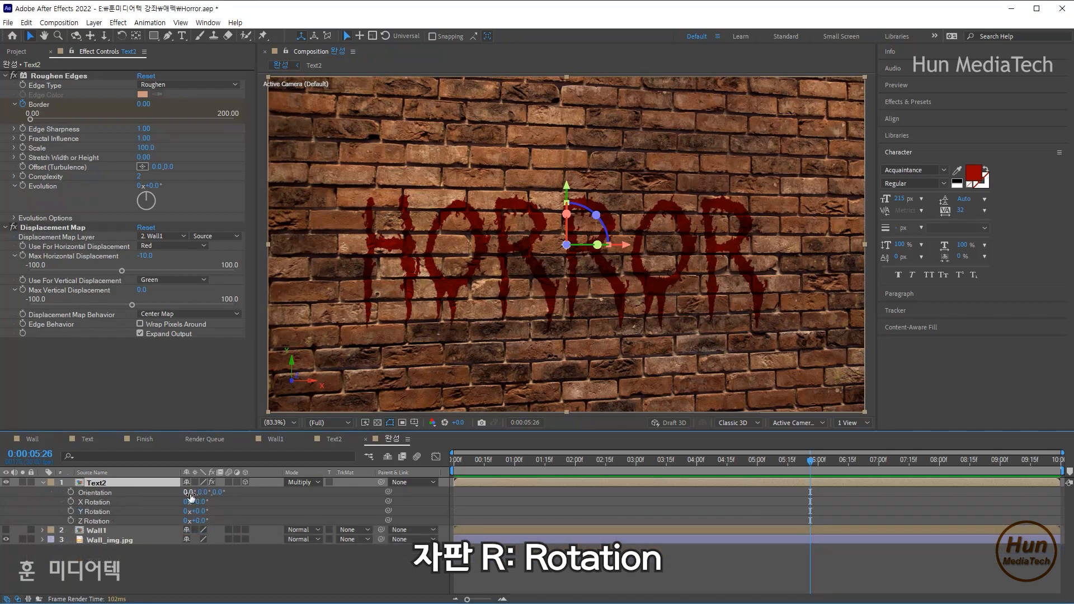
{"action": "left_click_drag", "start_coordinate": [202, 492], "coordinate": [194, 494]}
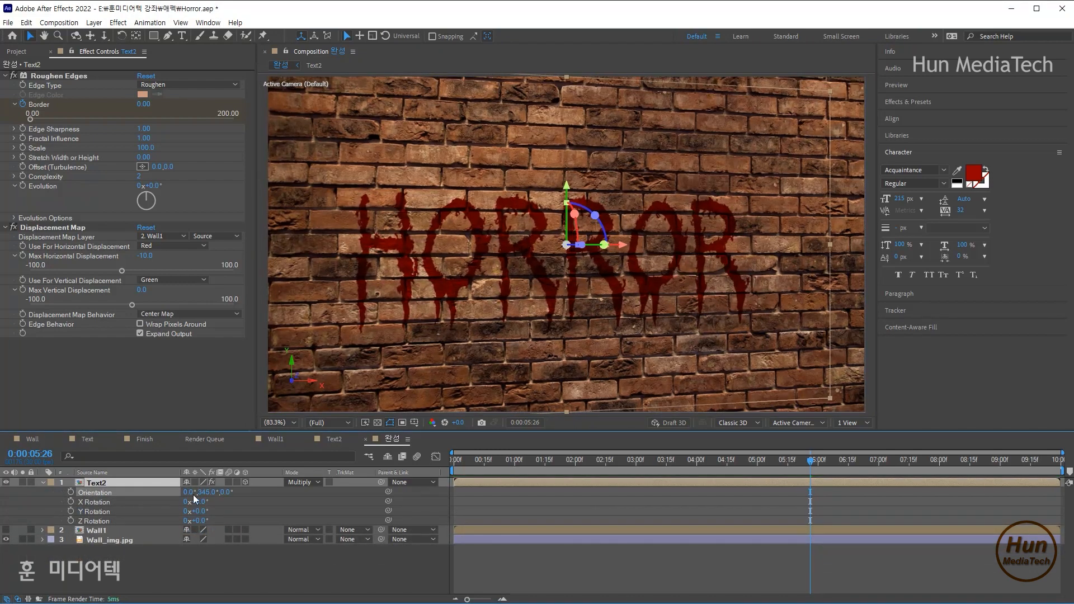
{"action": "left_click", "coordinate": [205, 493]}
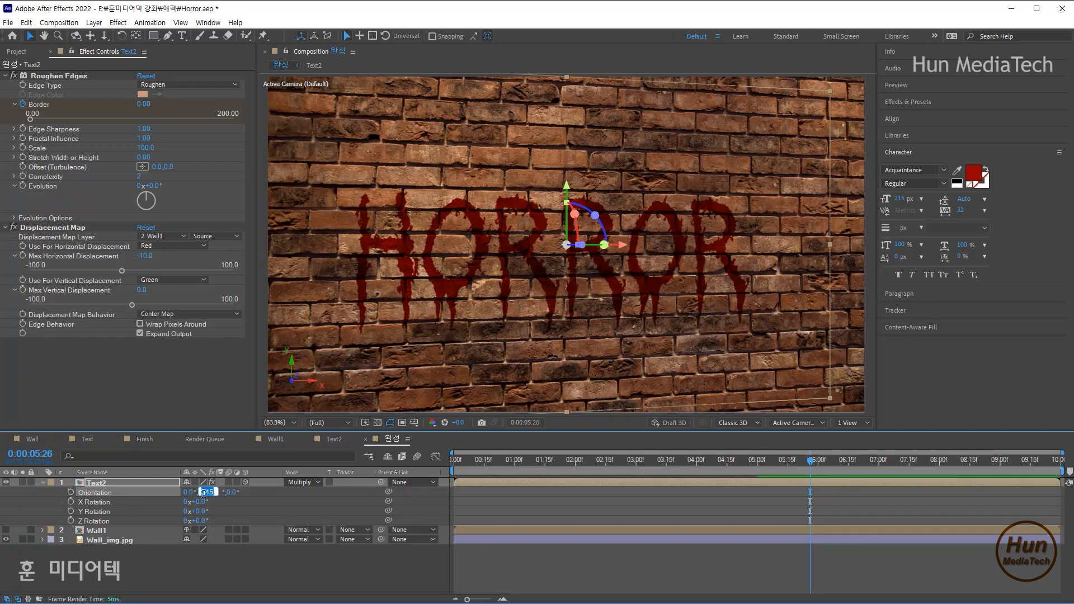
{"action": "type", "text": "343"}
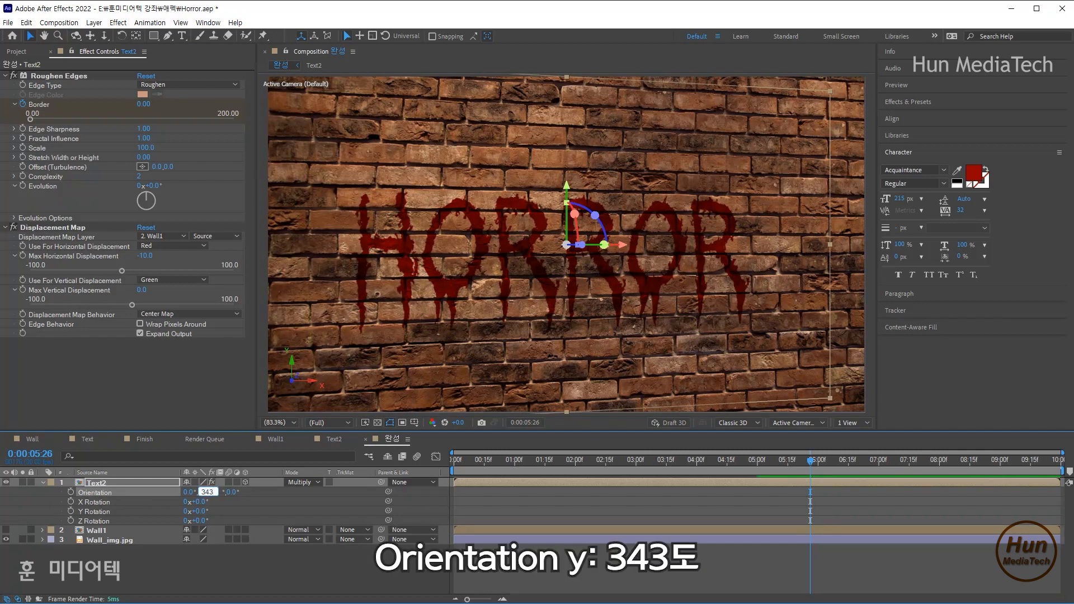
{"action": "key", "text": "Return"}
{"action": "left_click", "coordinate": [204, 493]}
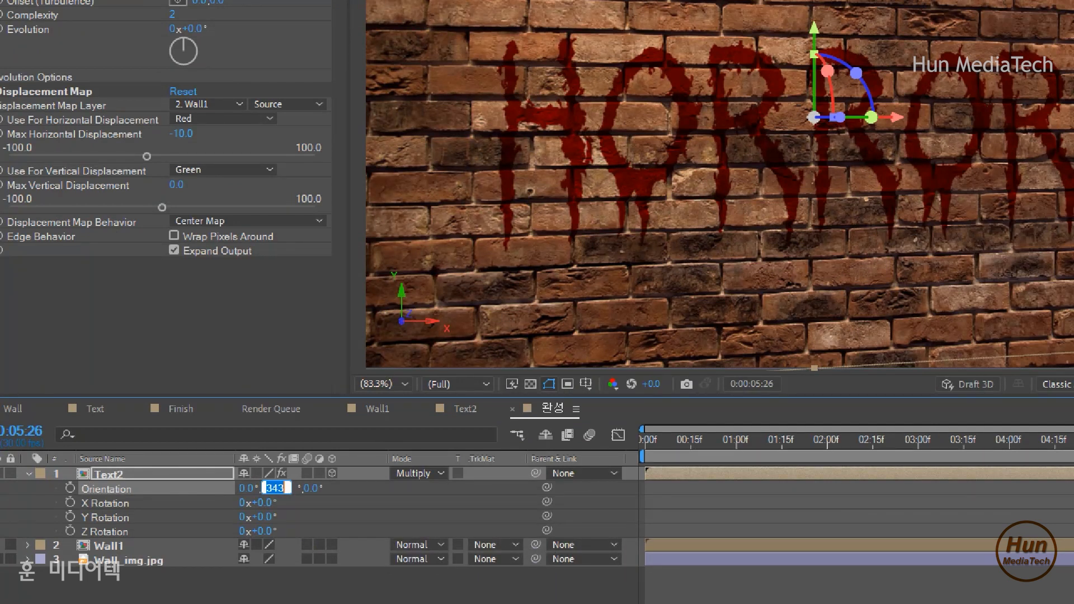
{"action": "key", "text": "Return"}
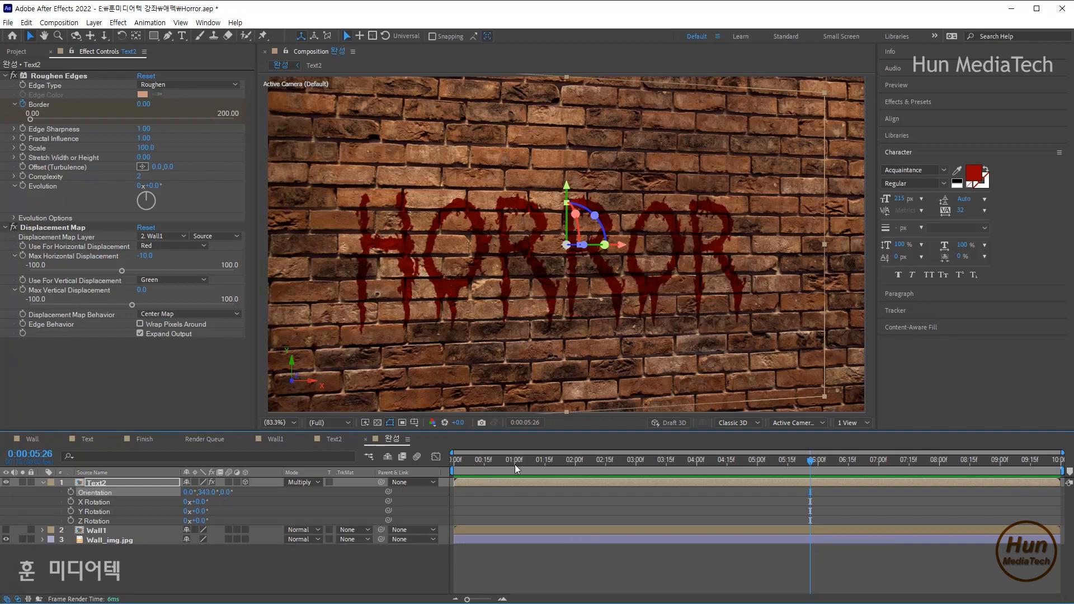
- Preview the animation repeatedly from the start to examine the angled lettering on the brick wall
{"action": "left_click", "coordinate": [513, 462]}
{"action": "left_click_drag", "start_coordinate": [514, 461], "coordinate": [460, 461]}
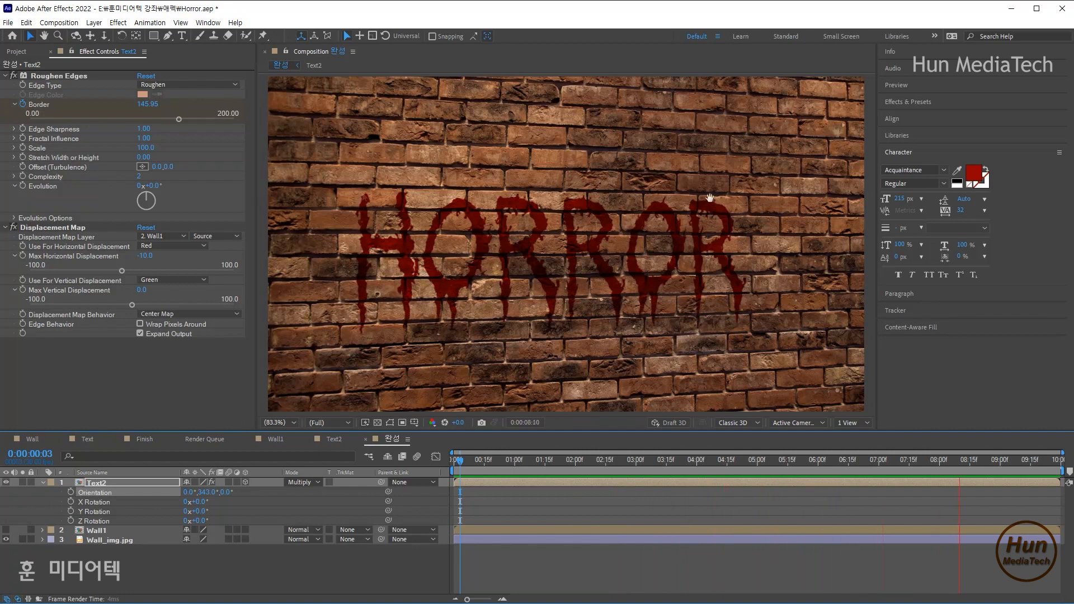
{"action": "key", "text": "space"}
{"action": "key", "text": "space"}
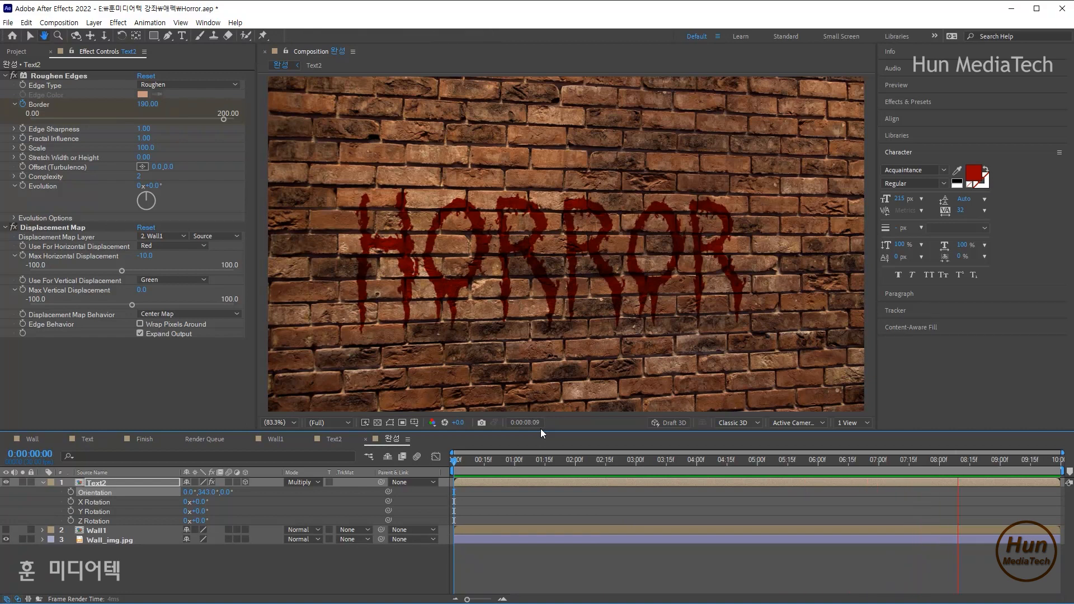
{"action": "key", "text": "space"}
{"action": "key", "text": "space"}
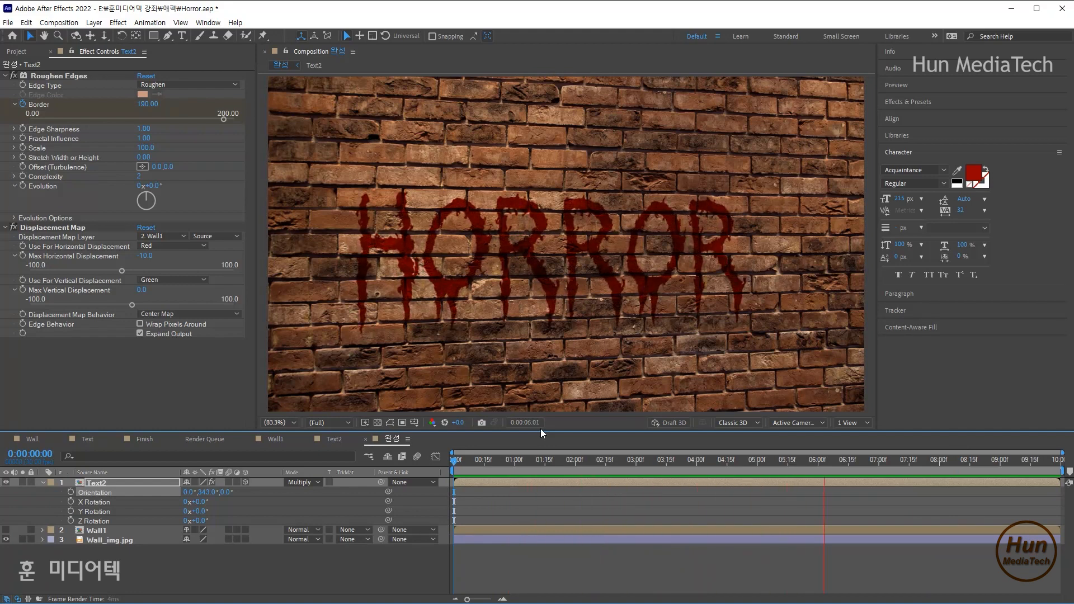
{"action": "key", "text": "space"}
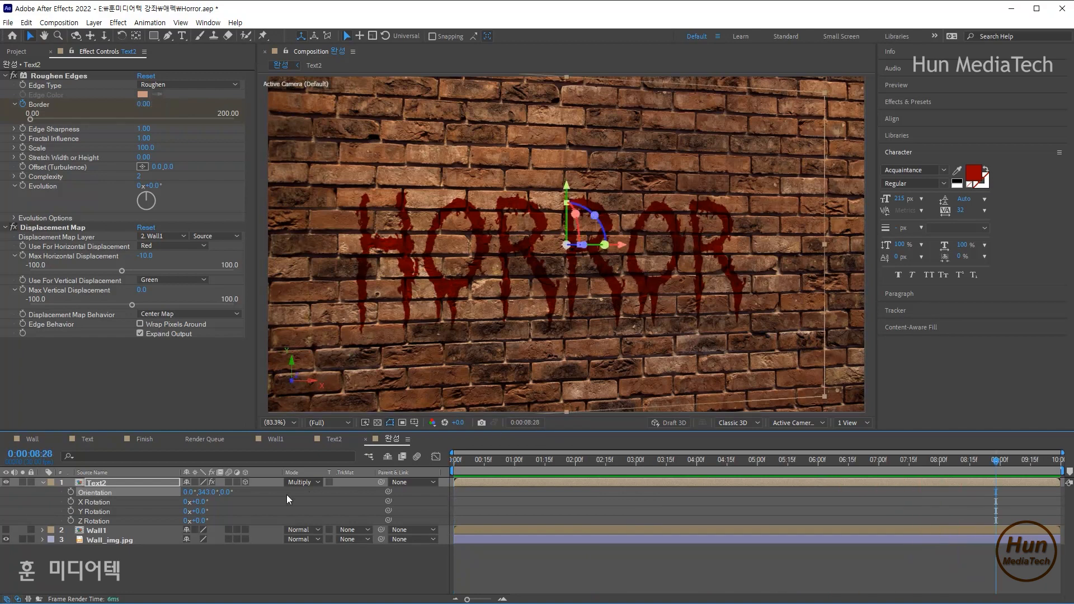
- Inspect the Wall1 map composition, and compare the lettering with Text2's Displacement Map switched off and back on
{"action": "double_click", "coordinate": [84, 531]}
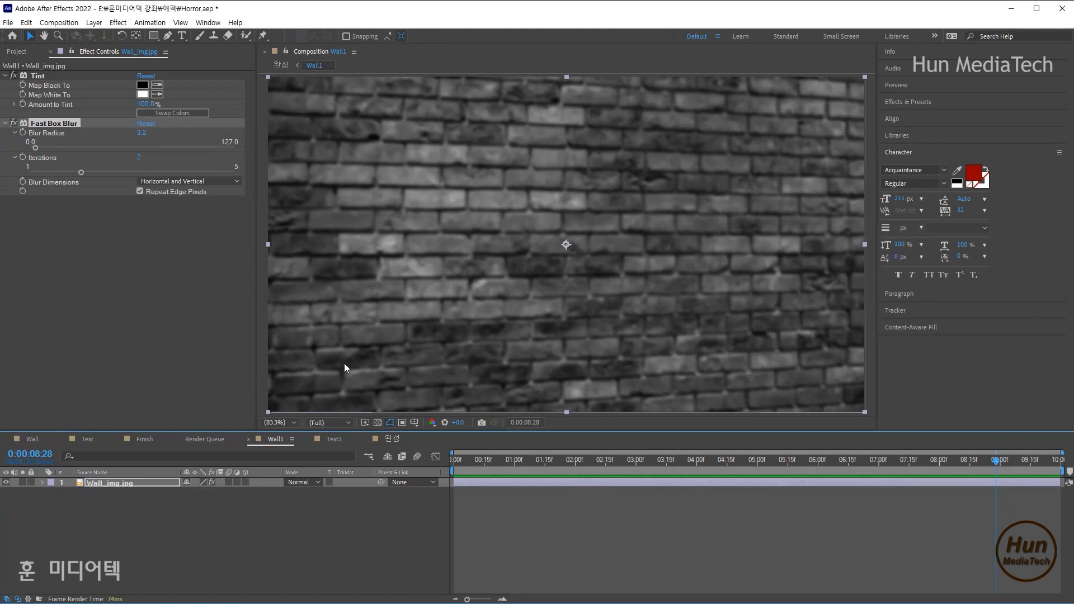
{"action": "left_click", "coordinate": [337, 440]}
{"action": "left_click", "coordinate": [392, 440]}
{"action": "left_click", "coordinate": [102, 484]}
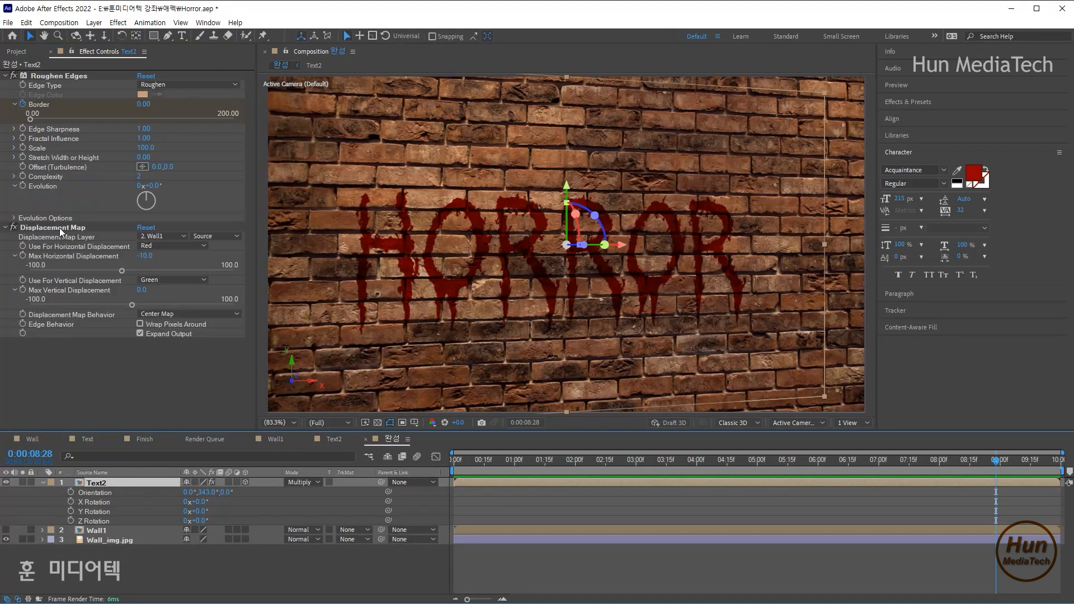
{"action": "left_click", "coordinate": [61, 227]}
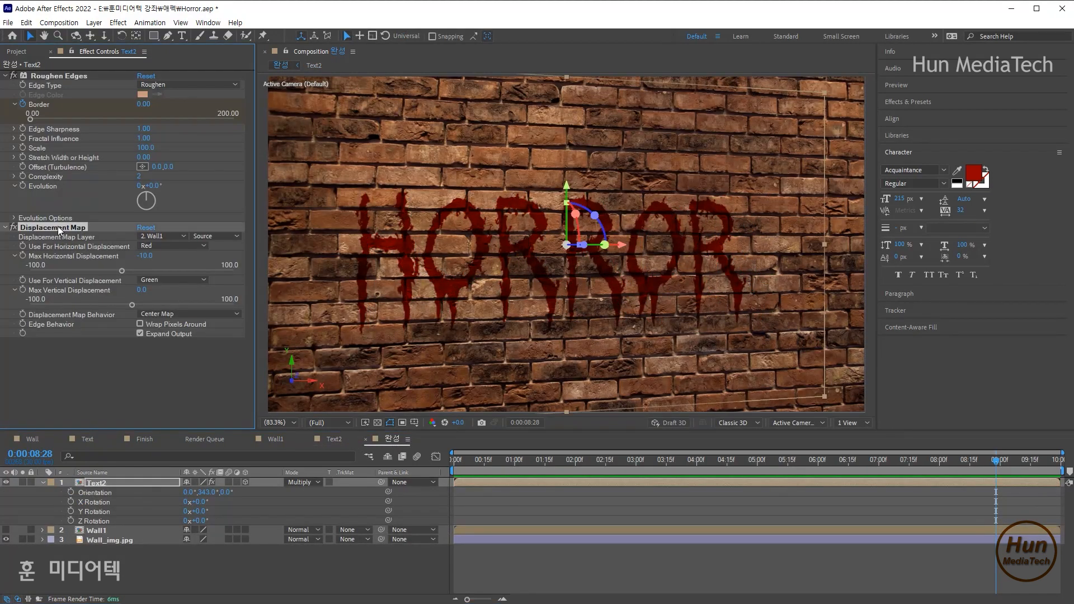
{"action": "left_click", "coordinate": [14, 227]}
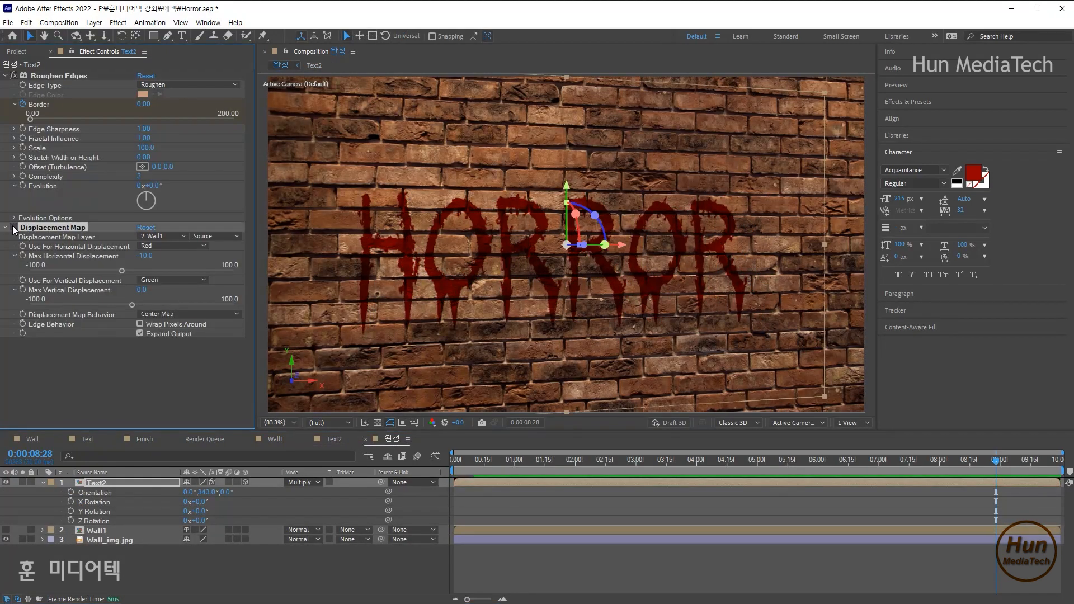
{"action": "left_click", "coordinate": [14, 227]}
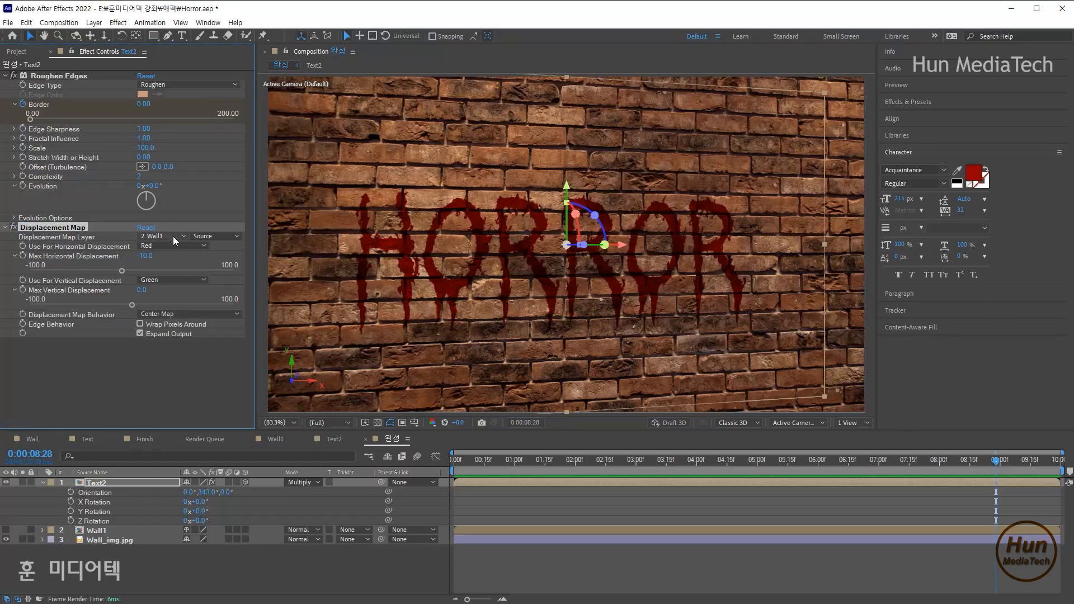
{"action": "left_click", "coordinate": [242, 242]}
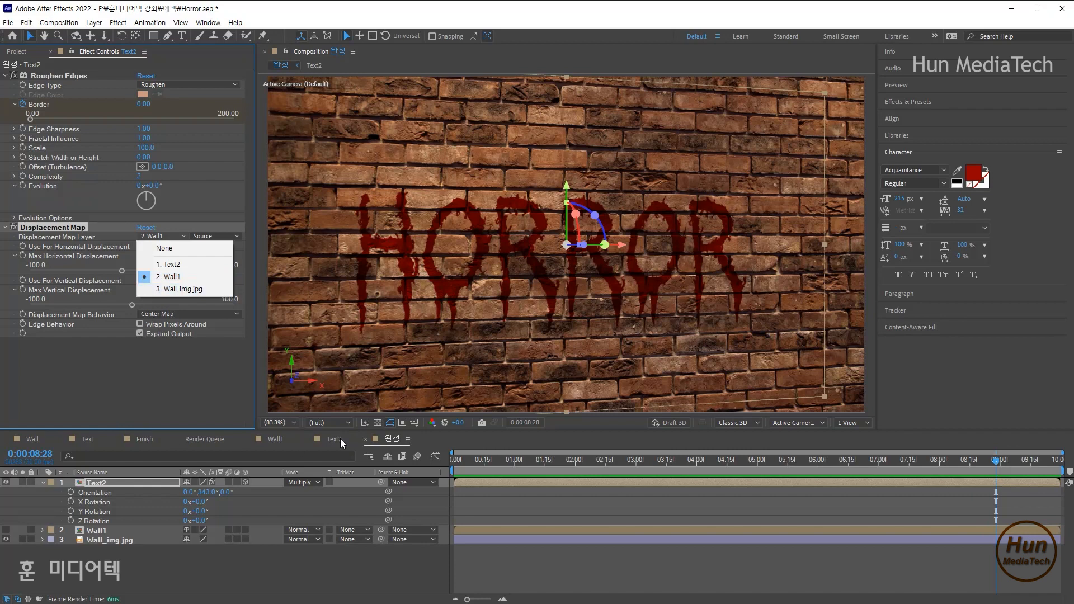
- Turn off Fast Box Blur on Wall_img.jpg in Wall1, and examine the displaced lettering's edges up close in the 완성 composition
{"action": "left_click", "coordinate": [277, 438]}
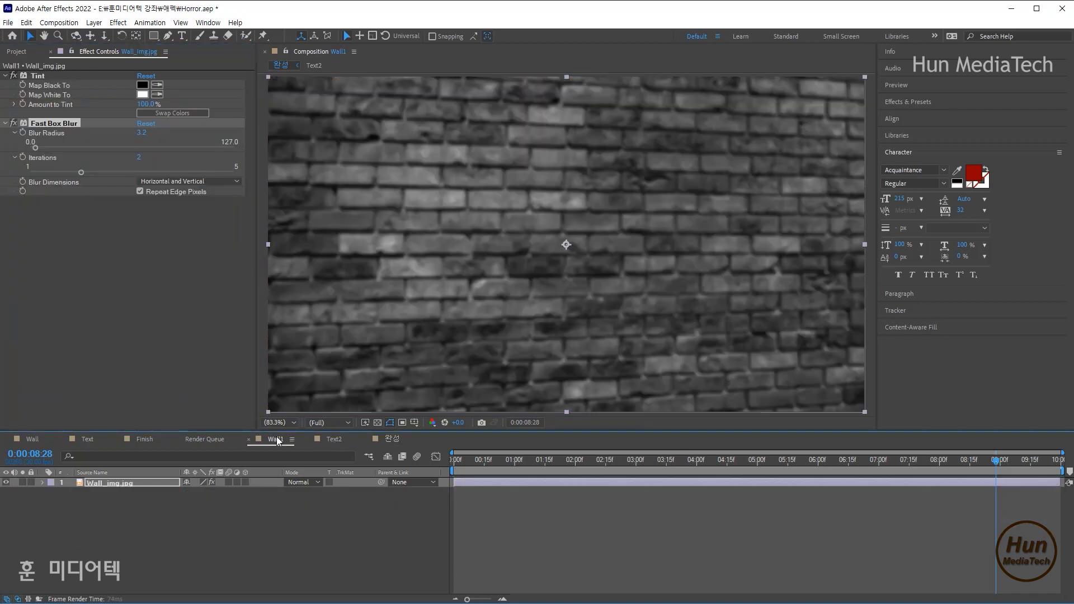
{"action": "left_click", "coordinate": [12, 124]}
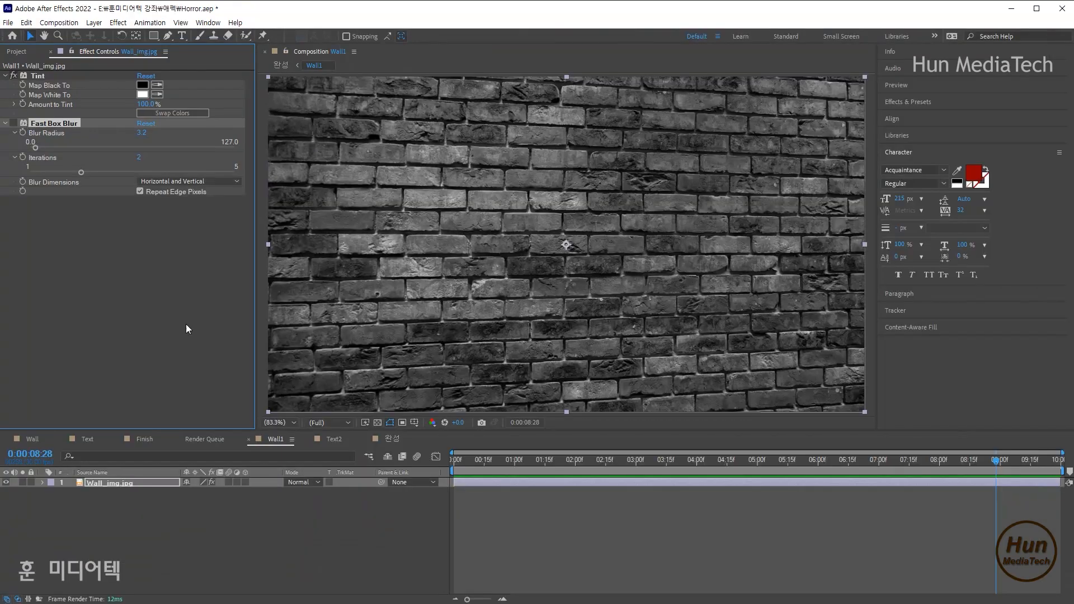
{"action": "left_click", "coordinate": [394, 438]}
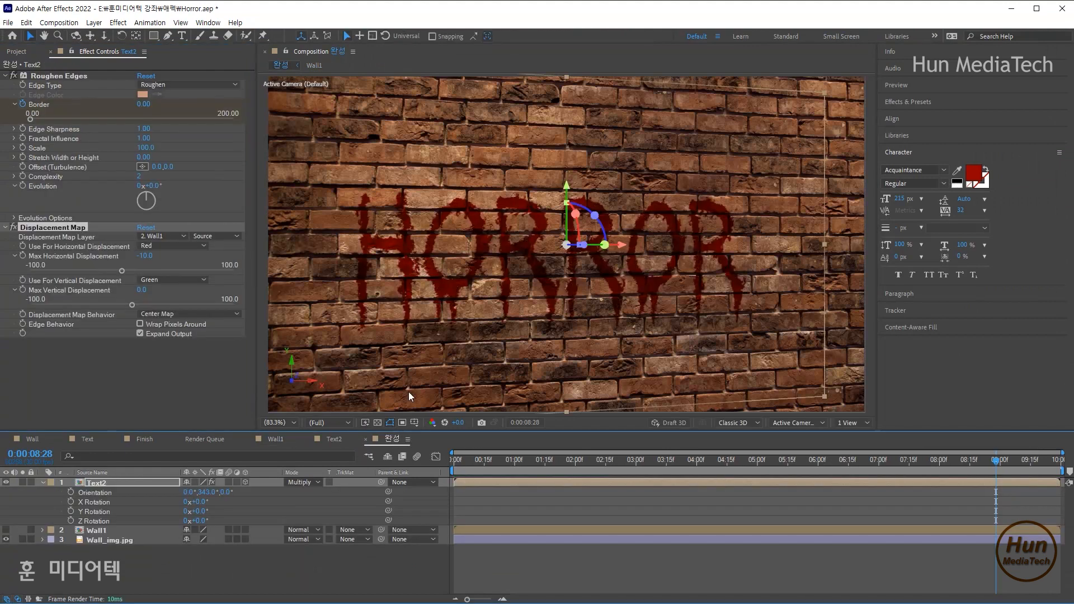
{"action": "scroll", "coordinate": [390, 269], "scroll_direction": "up", "scroll_amount": 1}
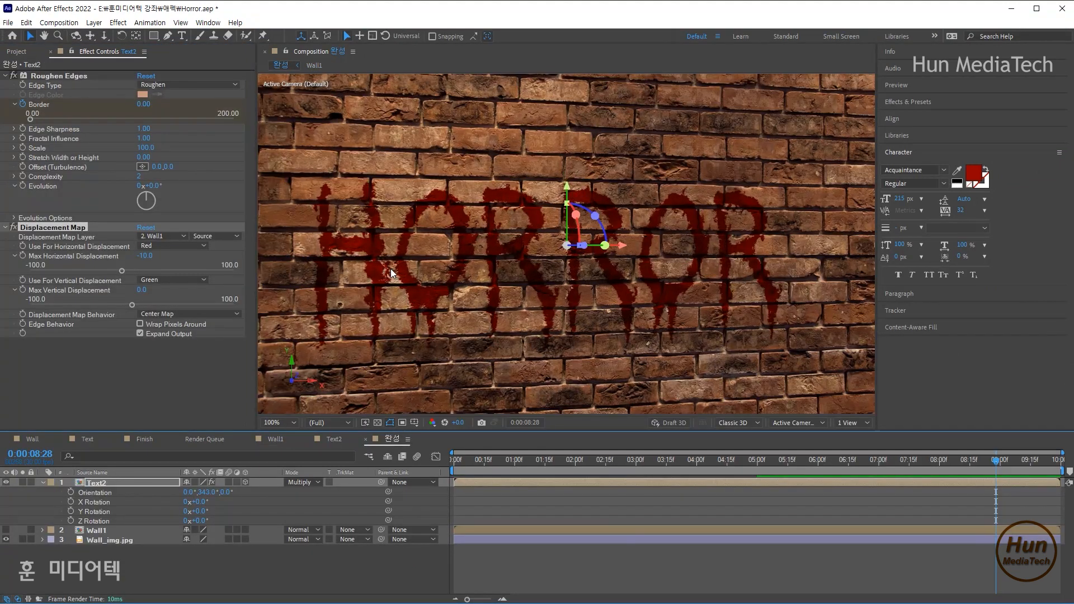
{"action": "scroll", "coordinate": [382, 275], "scroll_direction": "up", "scroll_amount": 1}
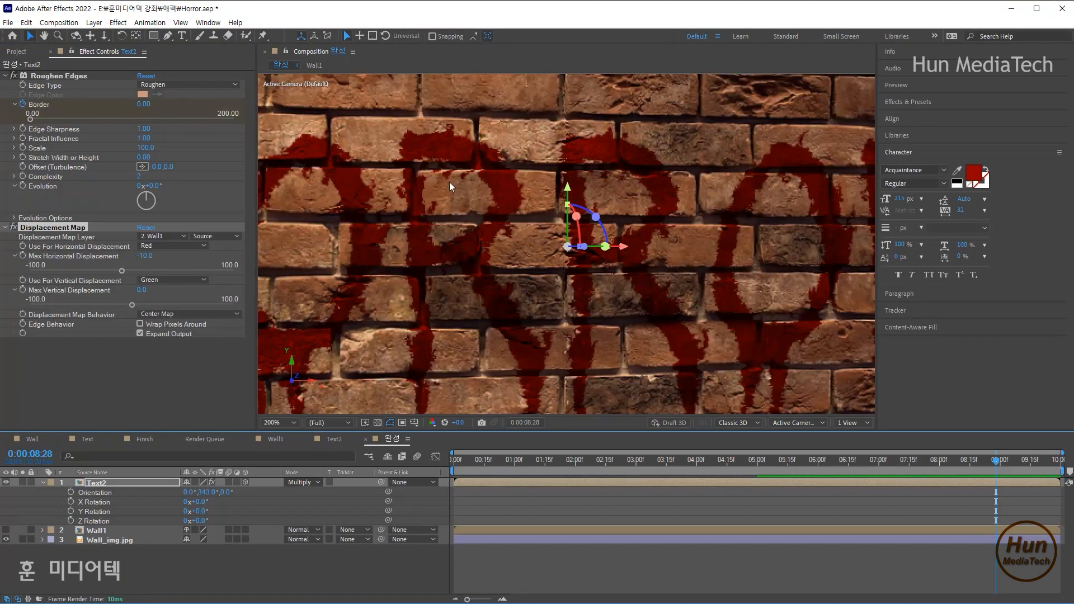
{"action": "scroll", "coordinate": [343, 259], "scroll_direction": "down", "scroll_amount": 1}
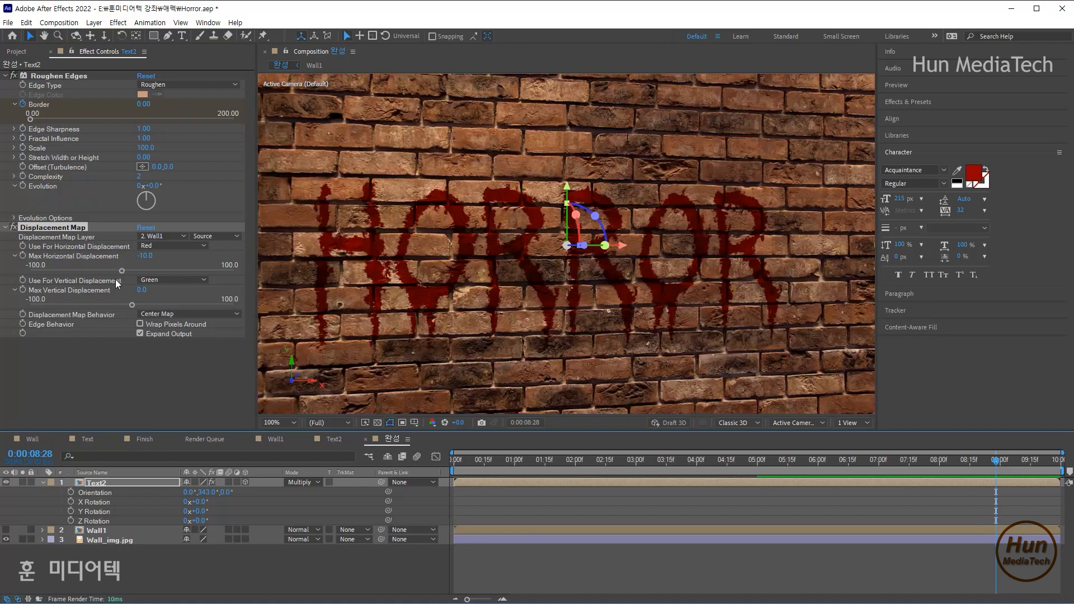
- Turn Fast Box Blur back on for Wall_img.jpg in Wall1, and examine the lettering's edges up close in the 완성 composition
{"action": "scroll", "coordinate": [314, 342], "scroll_direction": "up", "scroll_amount": 1}
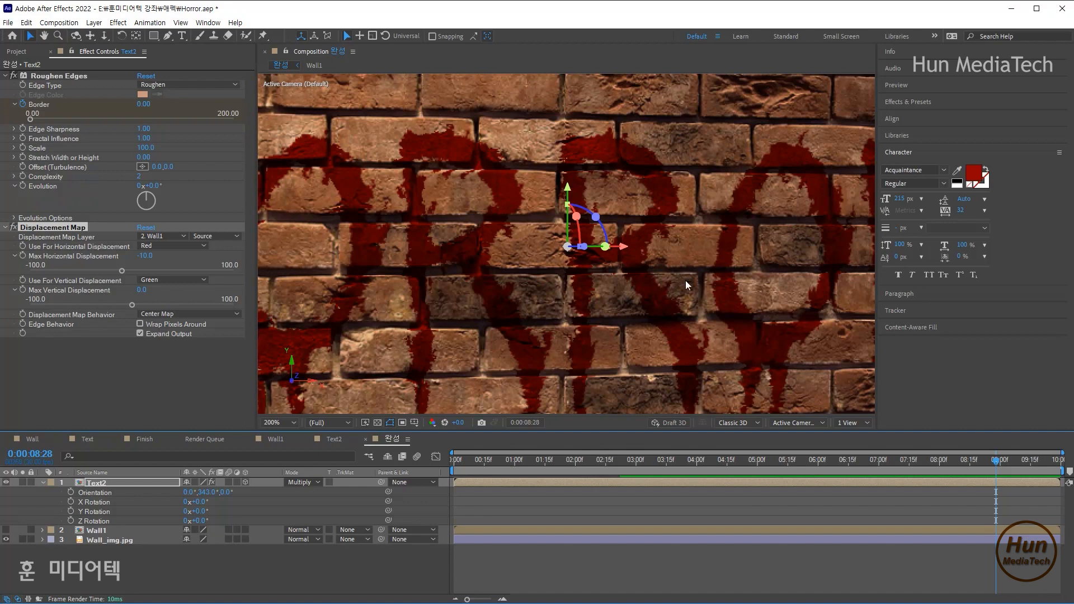
{"action": "key", "text": "comma"}
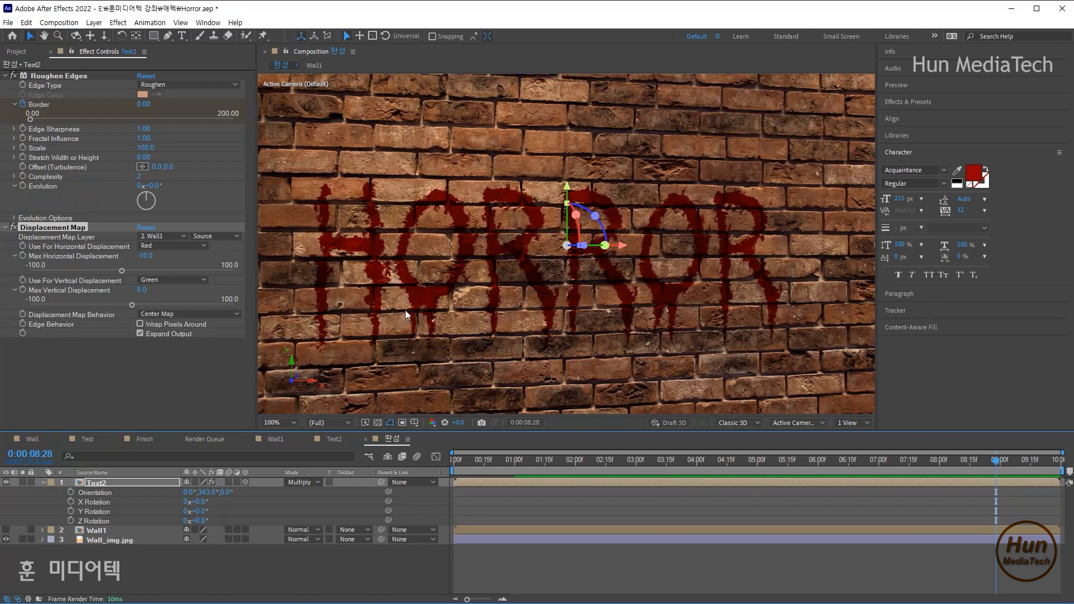
{"action": "left_click", "coordinate": [313, 66]}
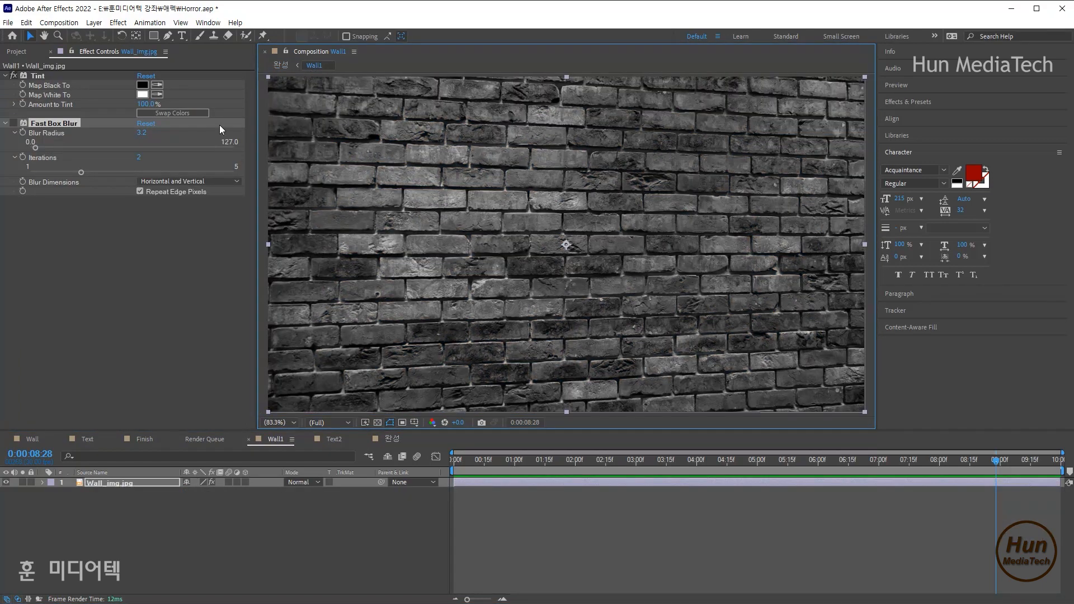
{"action": "left_click", "coordinate": [13, 123]}
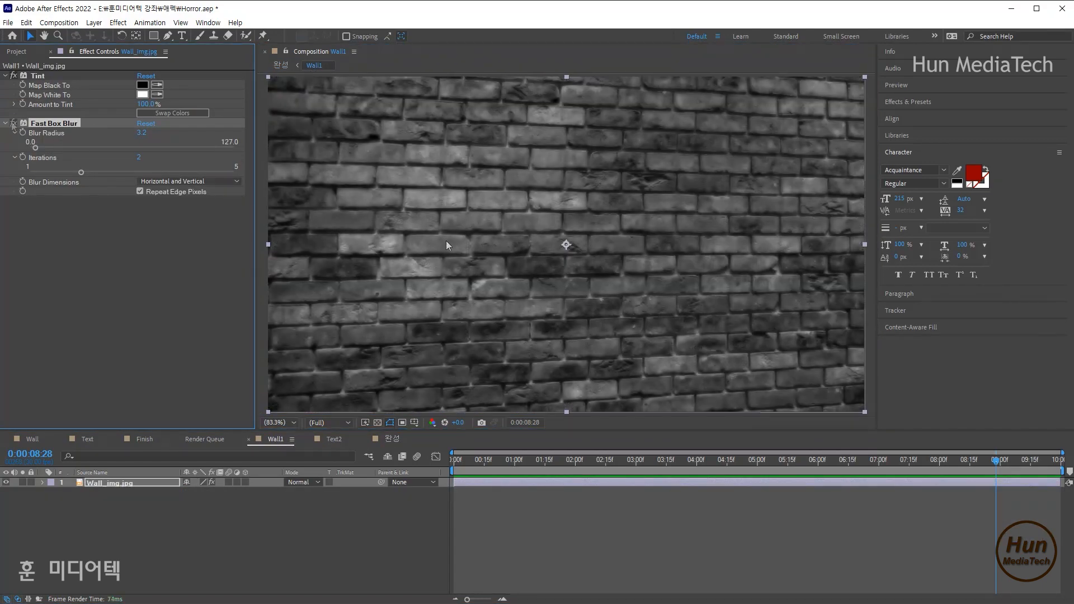
{"action": "left_click", "coordinate": [12, 123]}
{"action": "left_click", "coordinate": [13, 124]}
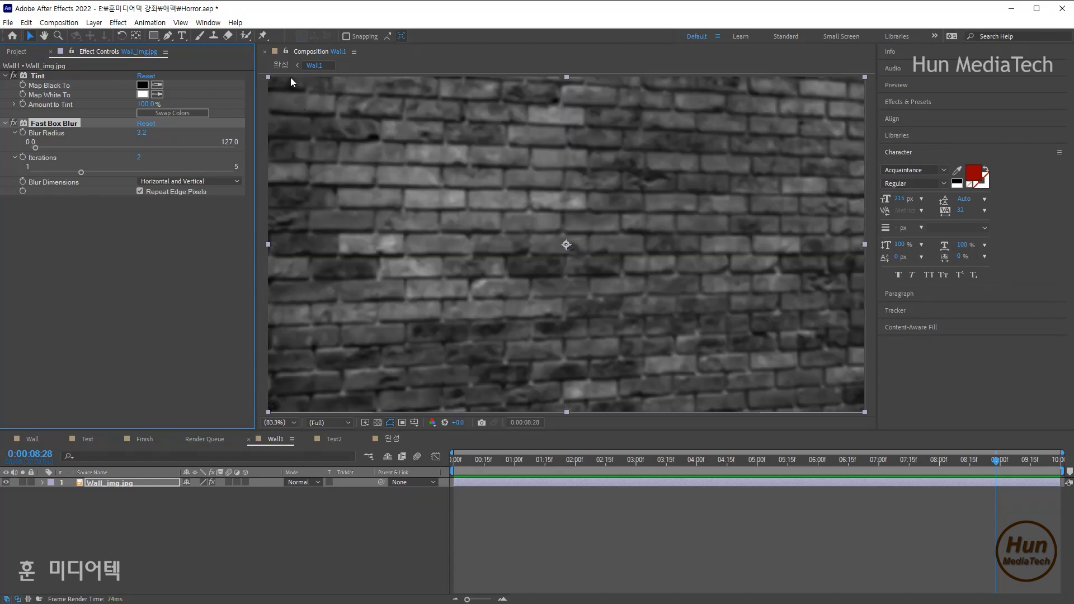
{"action": "left_click", "coordinate": [280, 65]}
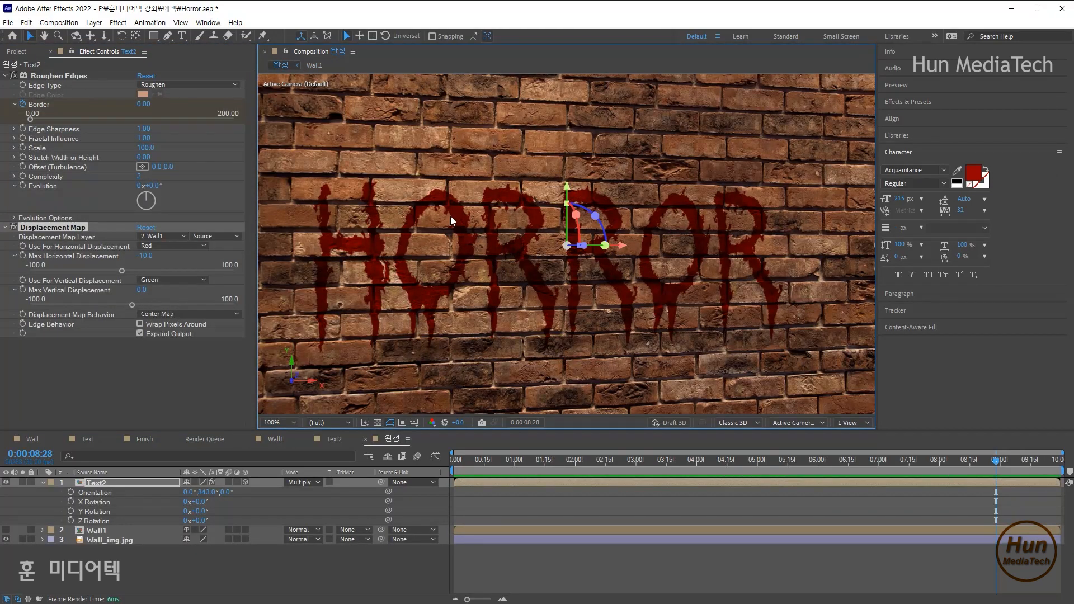
{"action": "key", "text": "period"}
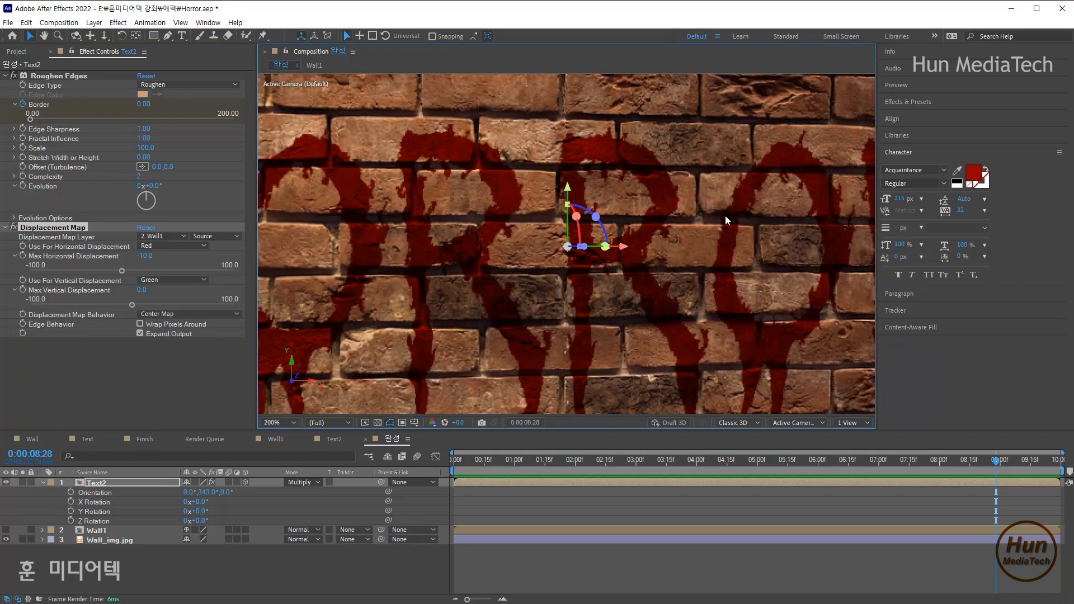
{"action": "key", "text": "comma"}
- Temporarily show the Wall1 layer behind the lettering to compare it with the blurred displacement map, and reselect Text2
{"action": "left_click", "coordinate": [6, 530]}
{"action": "key", "text": "comma"}
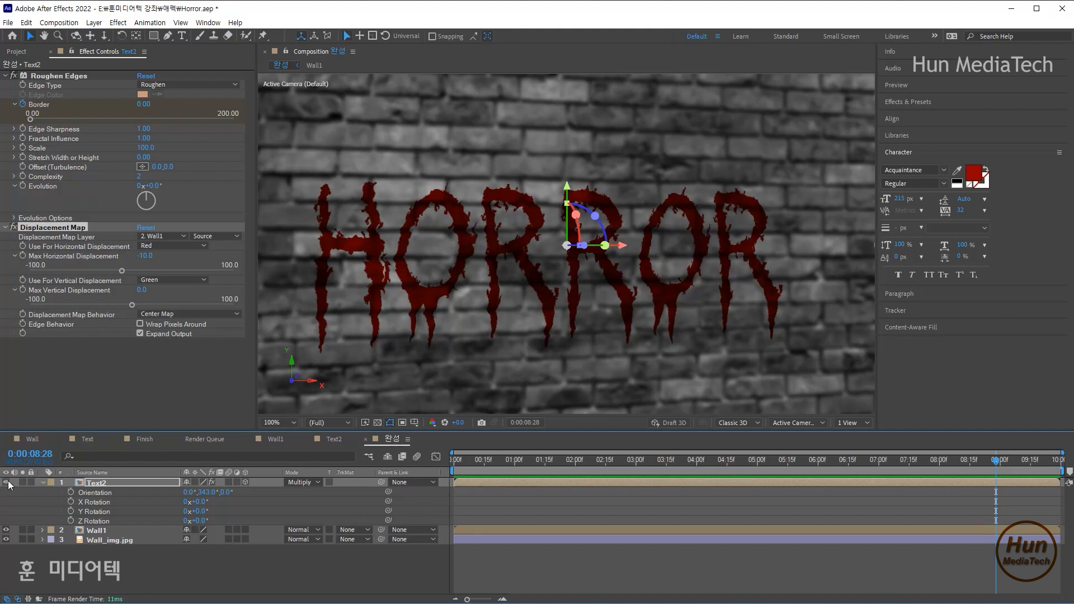
{"action": "left_click", "coordinate": [7, 530]}
{"action": "left_click", "coordinate": [7, 530]}
{"action": "left_click", "coordinate": [100, 533]}
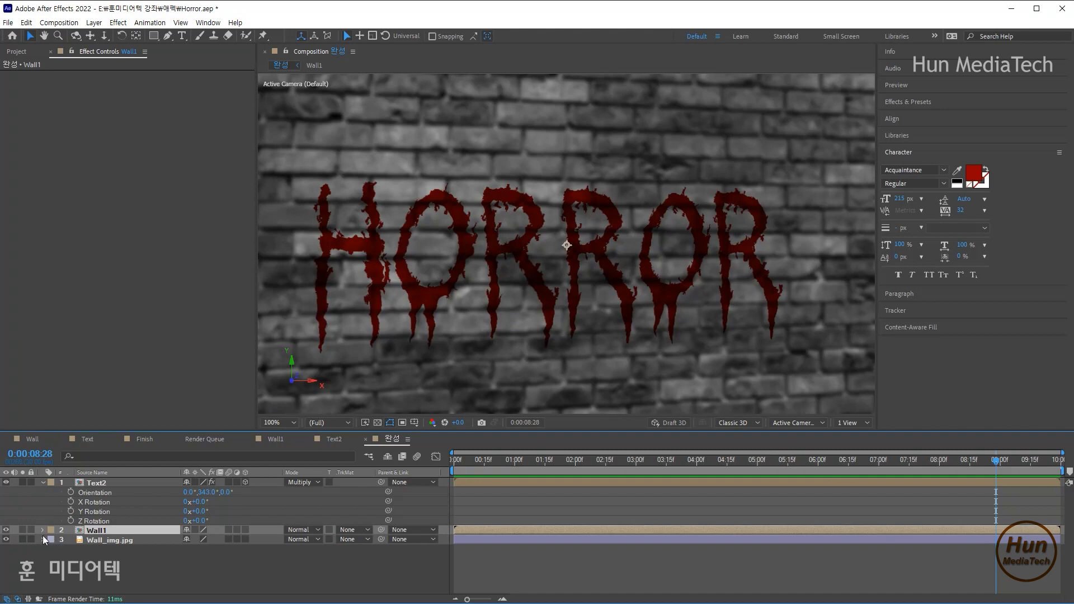
{"action": "left_click", "coordinate": [6, 530]}
{"action": "left_click", "coordinate": [101, 485]}
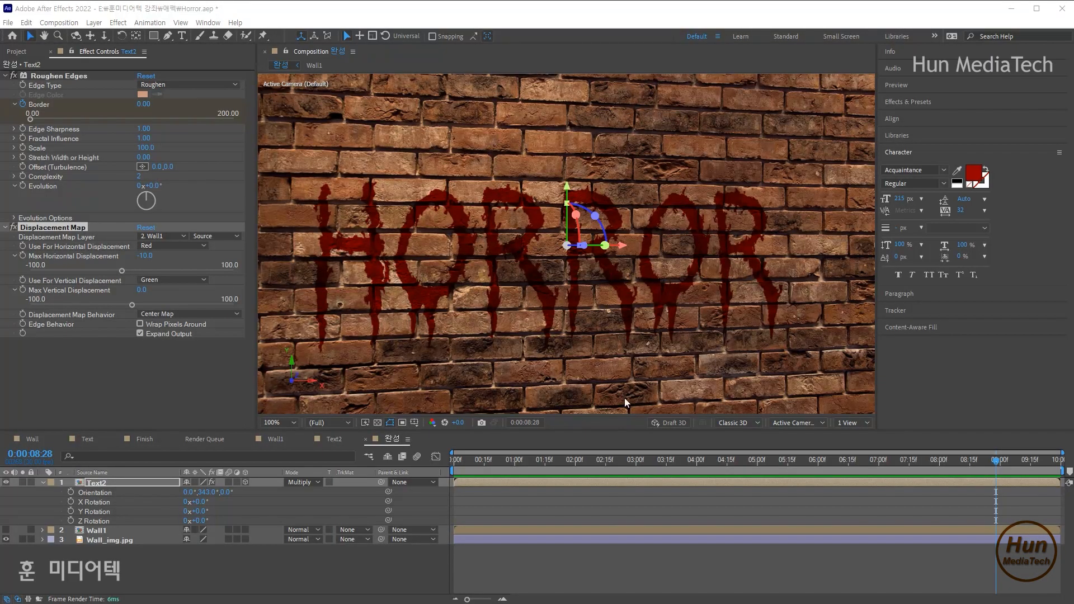
- Save the project with the current time at 0:00:03:14, and add the 완성 composition to the render queue
{"action": "left_click", "coordinate": [665, 465]}
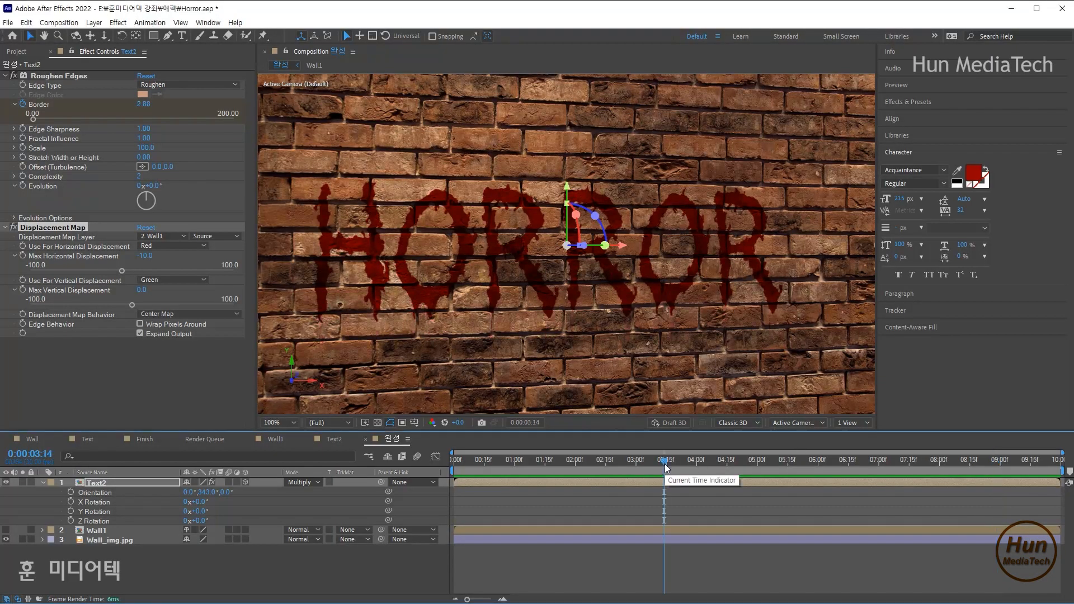
{"action": "key", "text": "ctrl+s"}
{"action": "left_click", "coordinate": [59, 23]}
{"action": "mouse_move", "coordinate": [59, 22]}
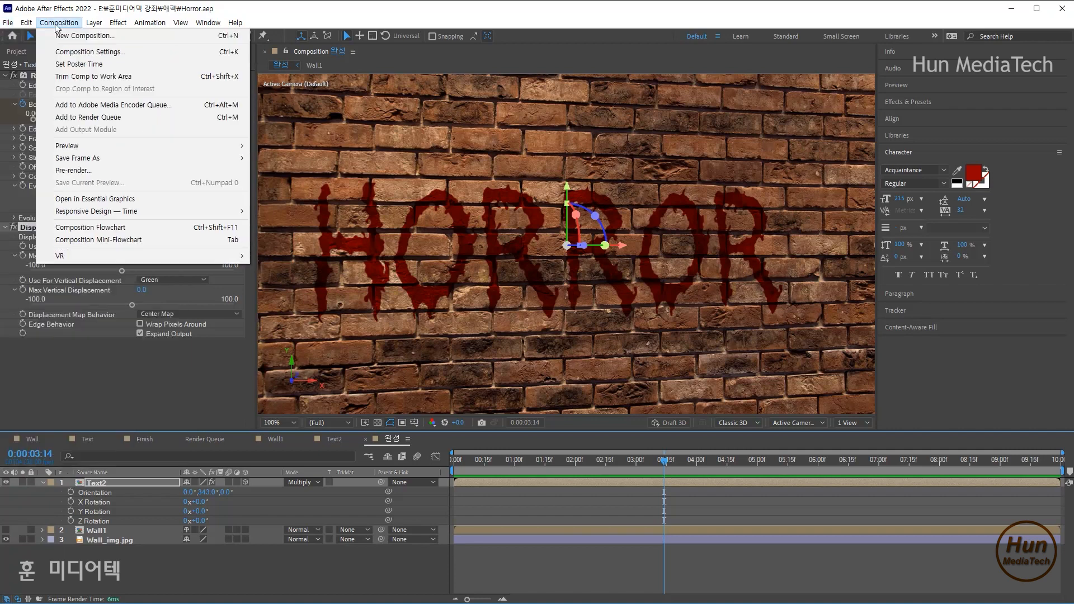
{"action": "left_click", "coordinate": [85, 119]}
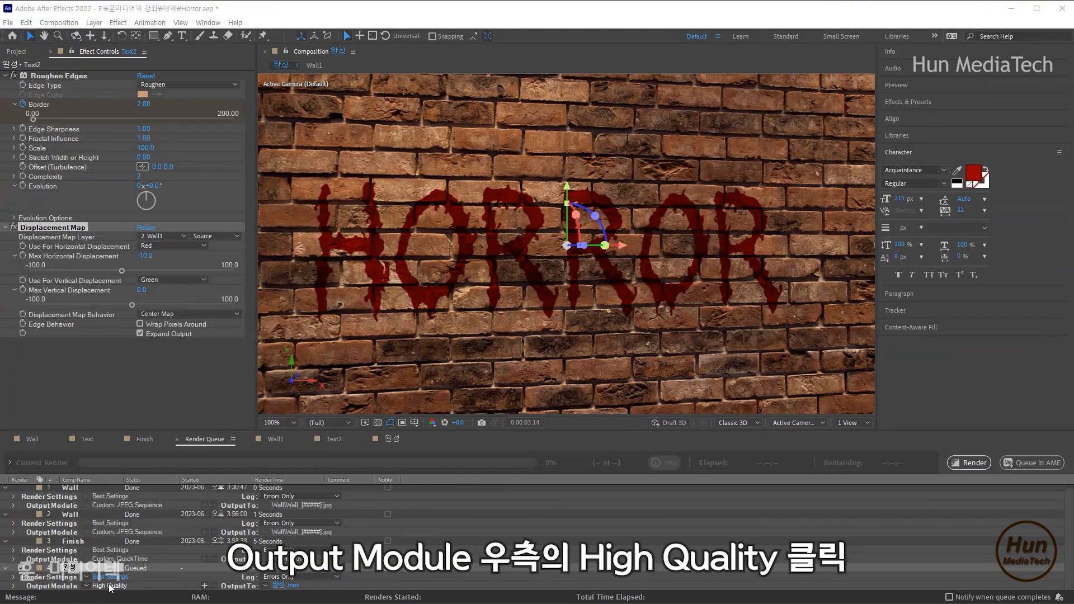
- Configure the queued 완성 item's output module as QuickTime with the Apple ProRes 422 video codec
{"action": "left_click", "coordinate": [138, 583]}
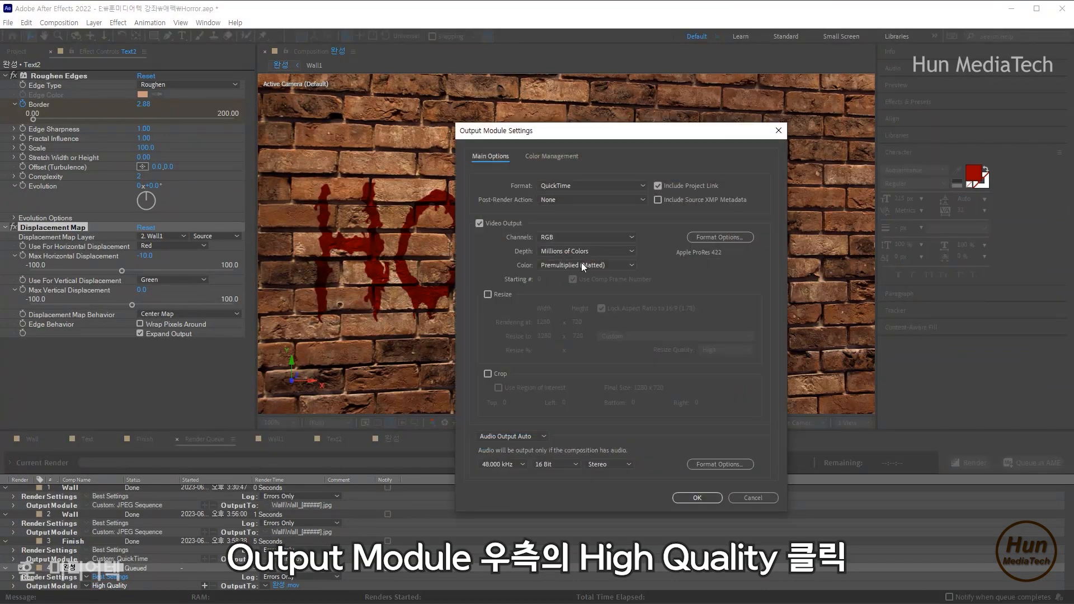
{"action": "left_click", "coordinate": [589, 184]}
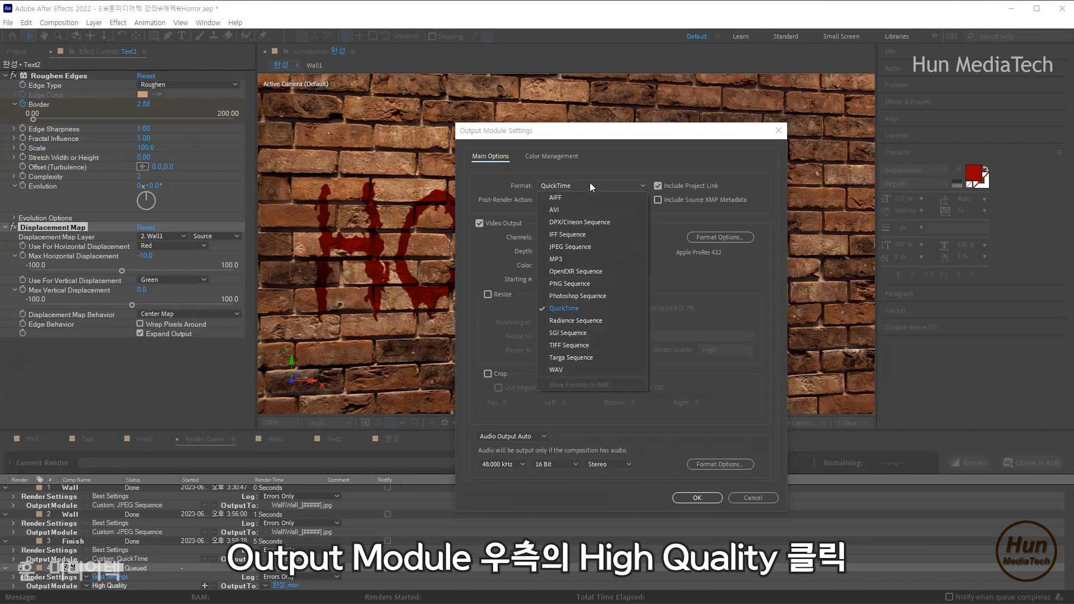
{"action": "left_click", "coordinate": [674, 163]}
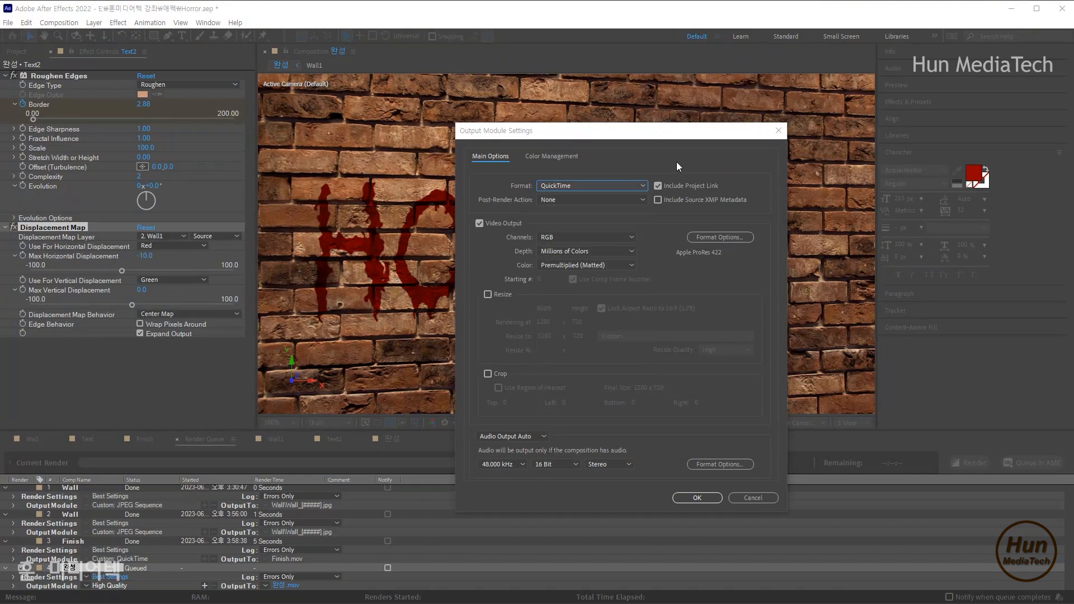
{"action": "left_click", "coordinate": [719, 237]}
{"action": "left_click", "coordinate": [386, 143]}
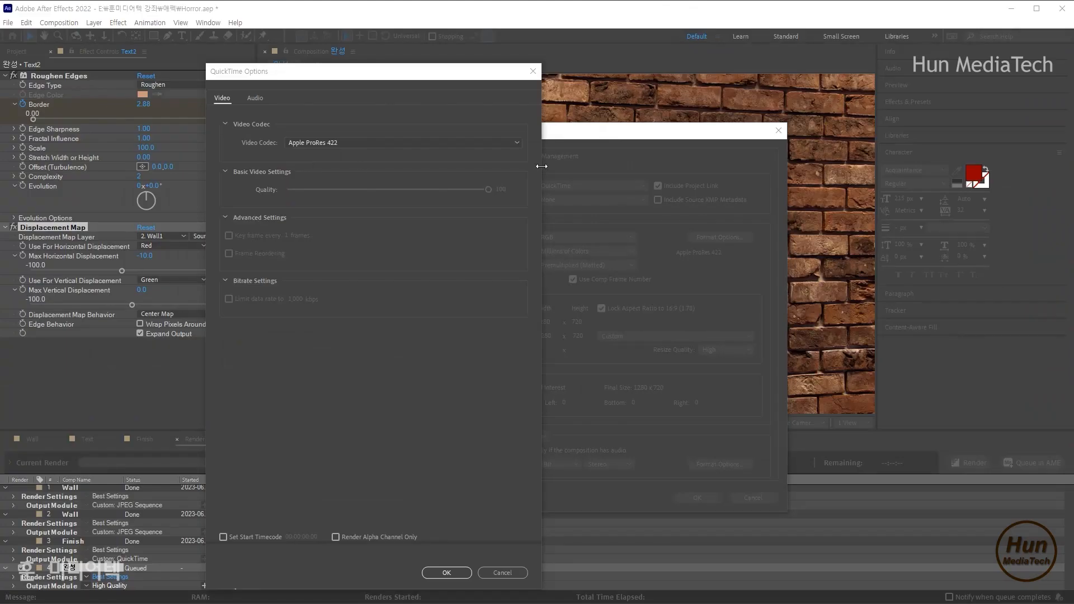
{"action": "left_click", "coordinate": [361, 144]}
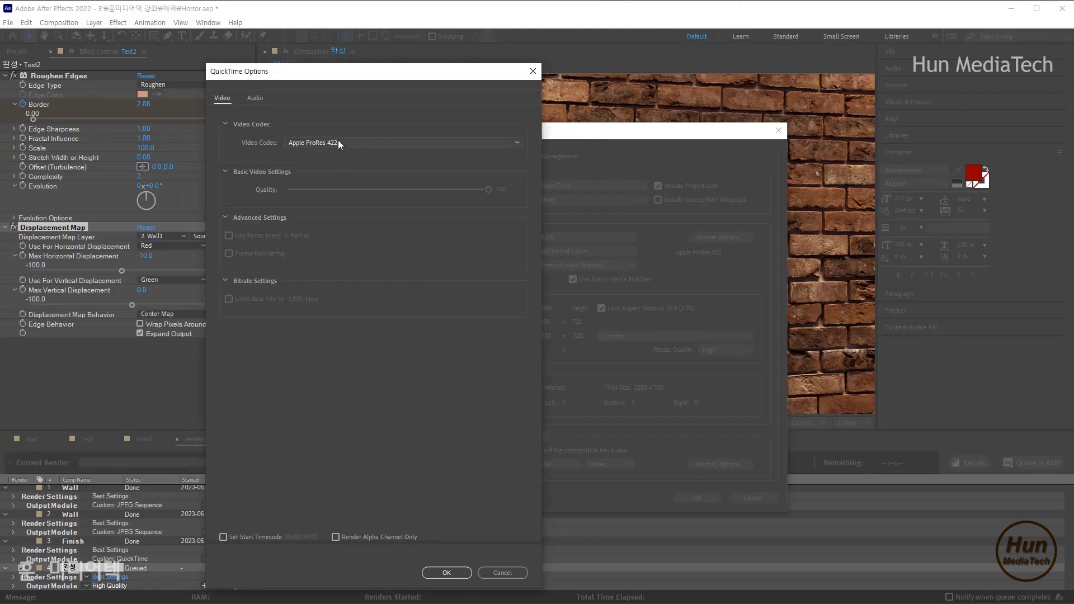
{"action": "left_click", "coordinate": [337, 125]}
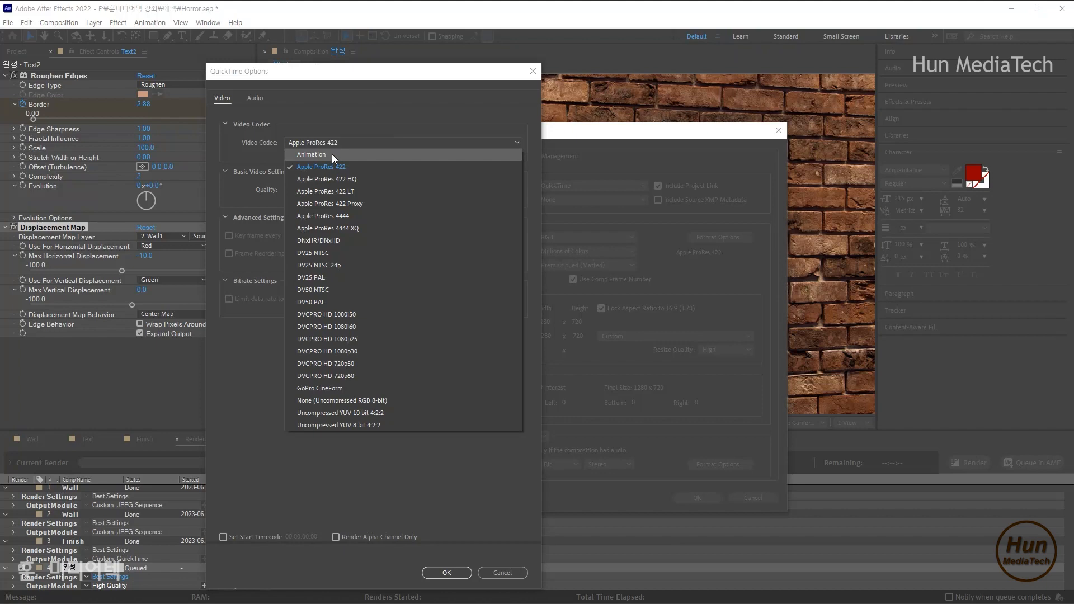
{"action": "left_click", "coordinate": [447, 573]}
{"action": "left_click", "coordinate": [447, 573]}
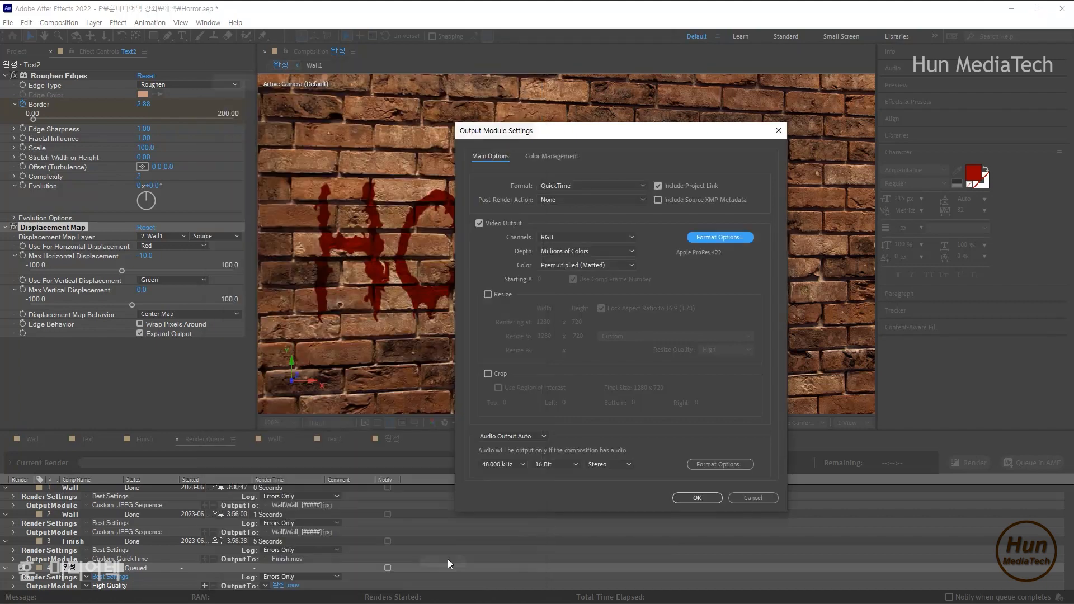
{"action": "left_click", "coordinate": [691, 497]}
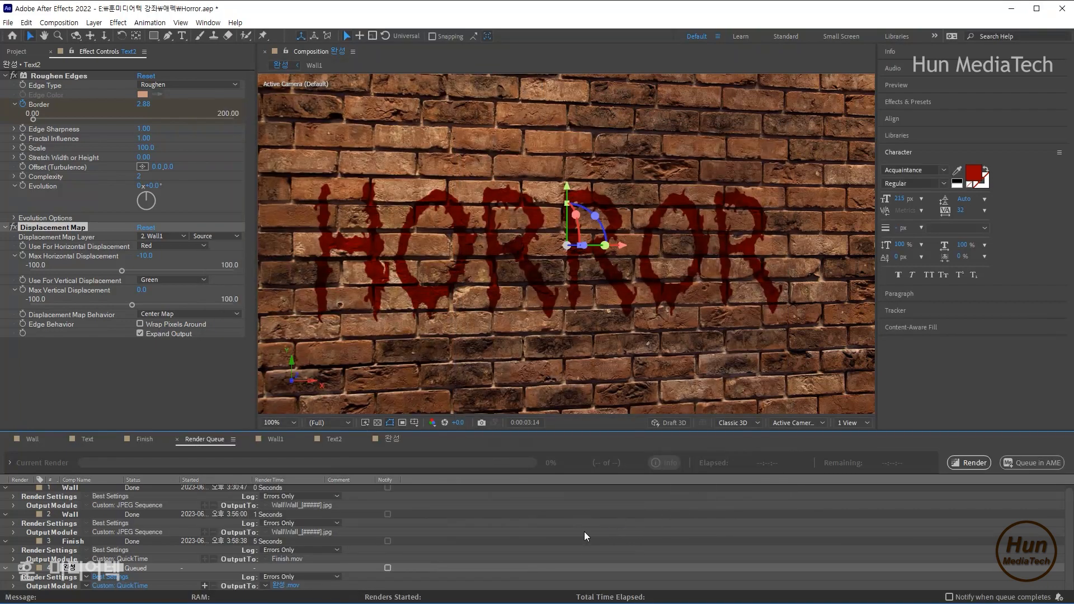
- Set the output movie to the QuickTime file 완성 in the 애펙 folder, and render it
{"action": "left_click", "coordinate": [285, 586]}
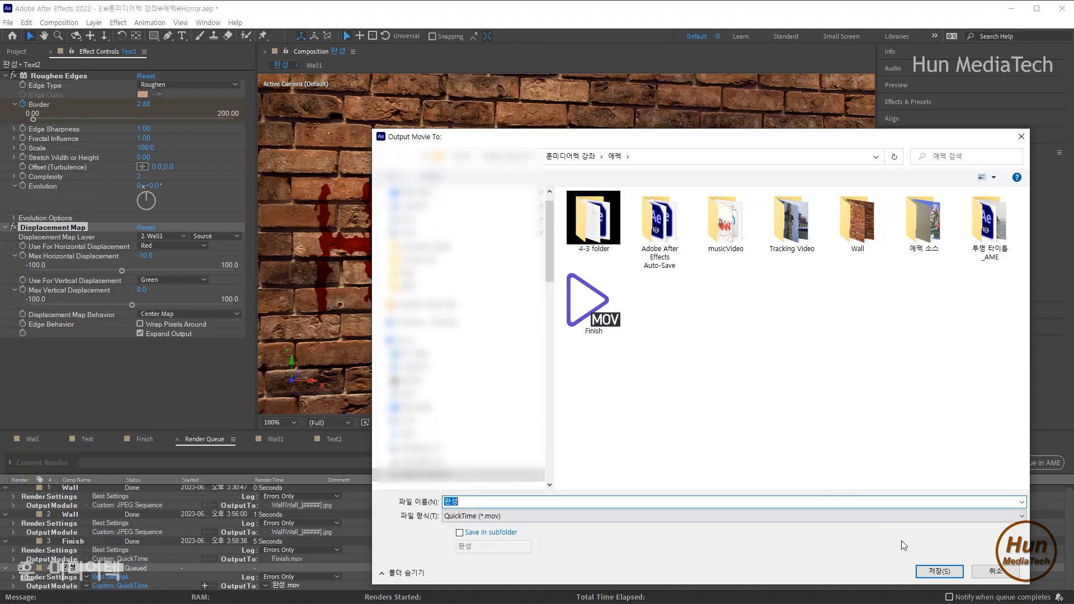
{"action": "left_click", "coordinate": [946, 572]}
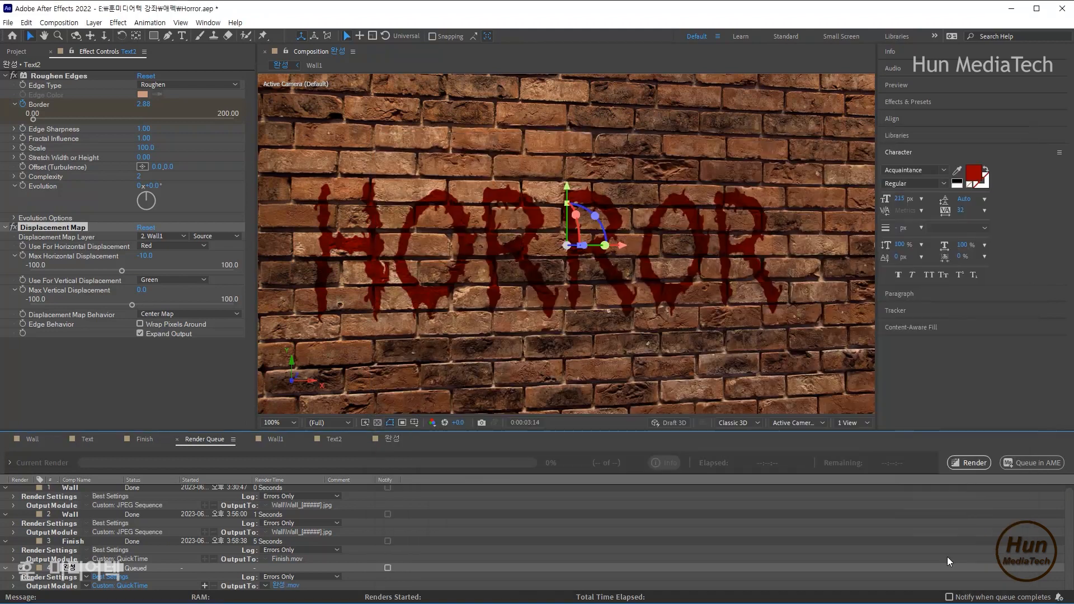
{"action": "left_click", "coordinate": [974, 462]}
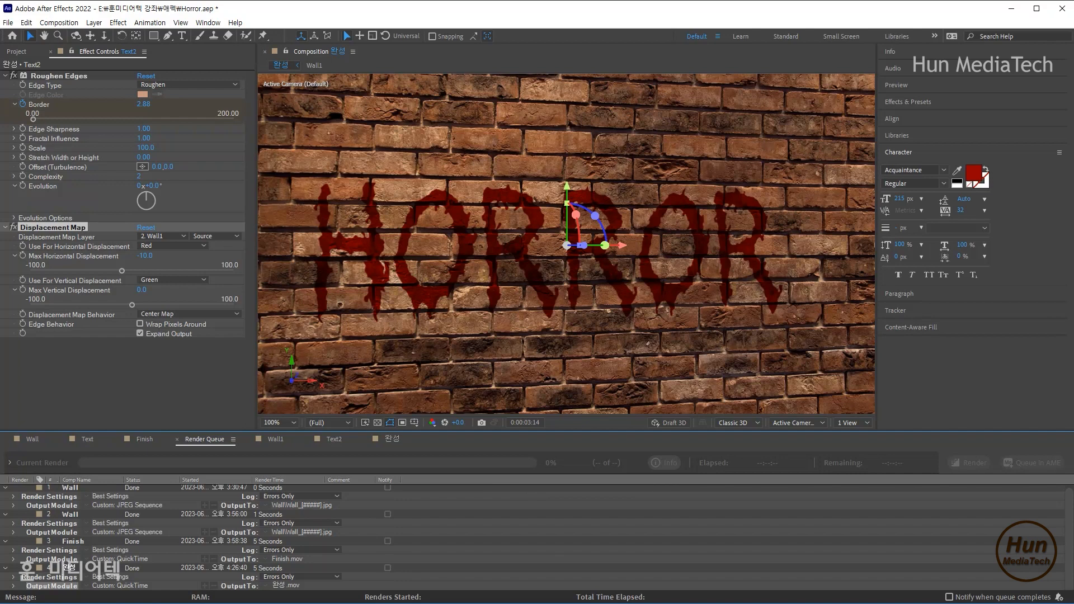
- Switch to File Explorer and open the rendered 완성 movie from the 애펙 folder in the default video player
{"action": "key", "text": "alt+Tab"}
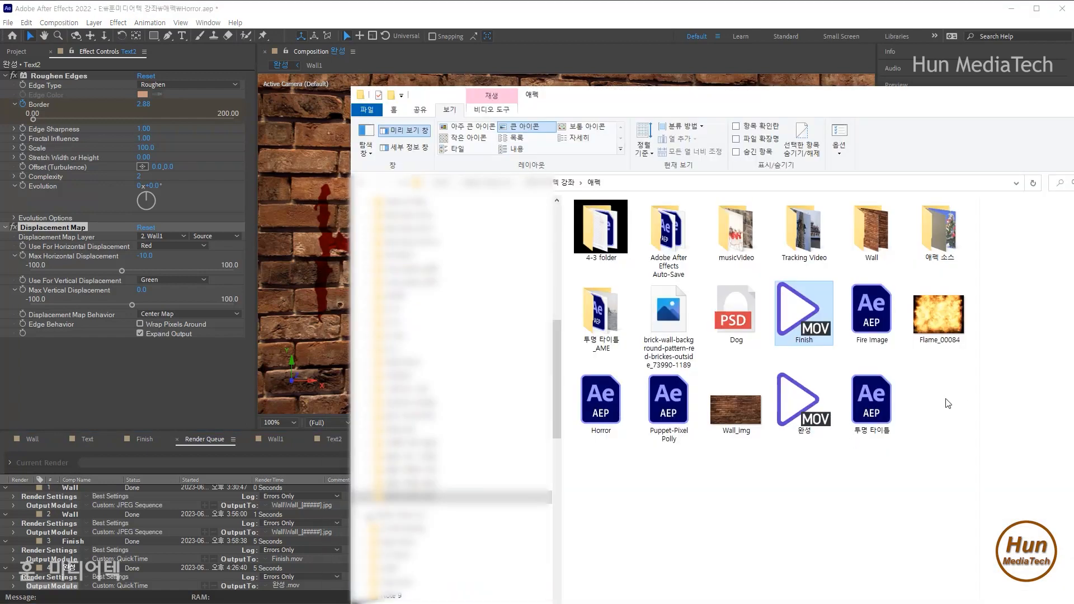
{"action": "left_click", "coordinate": [799, 423]}
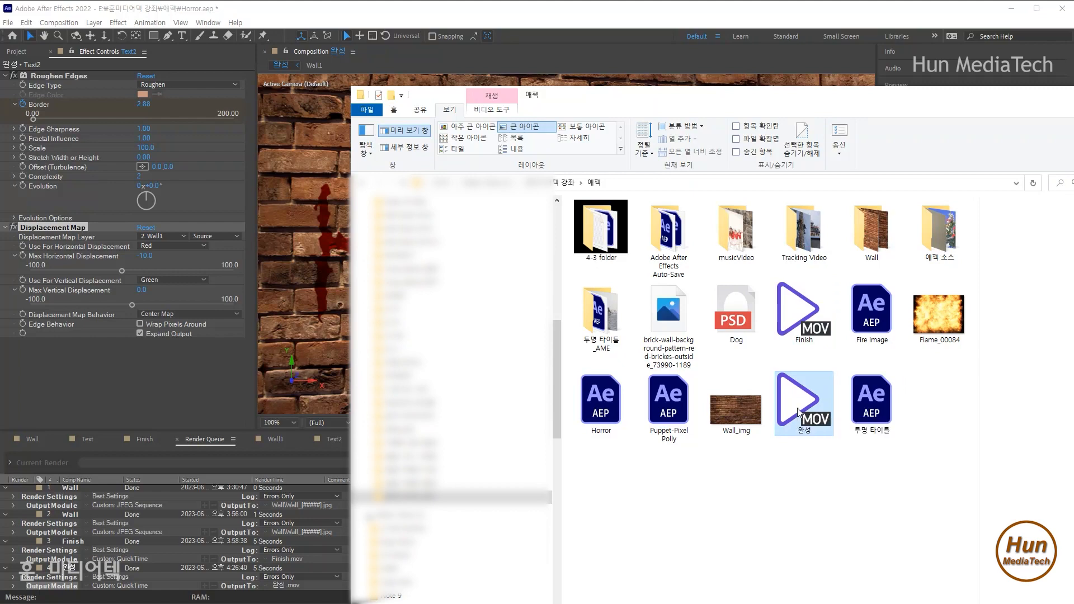
{"action": "right_click", "coordinate": [798, 412]}
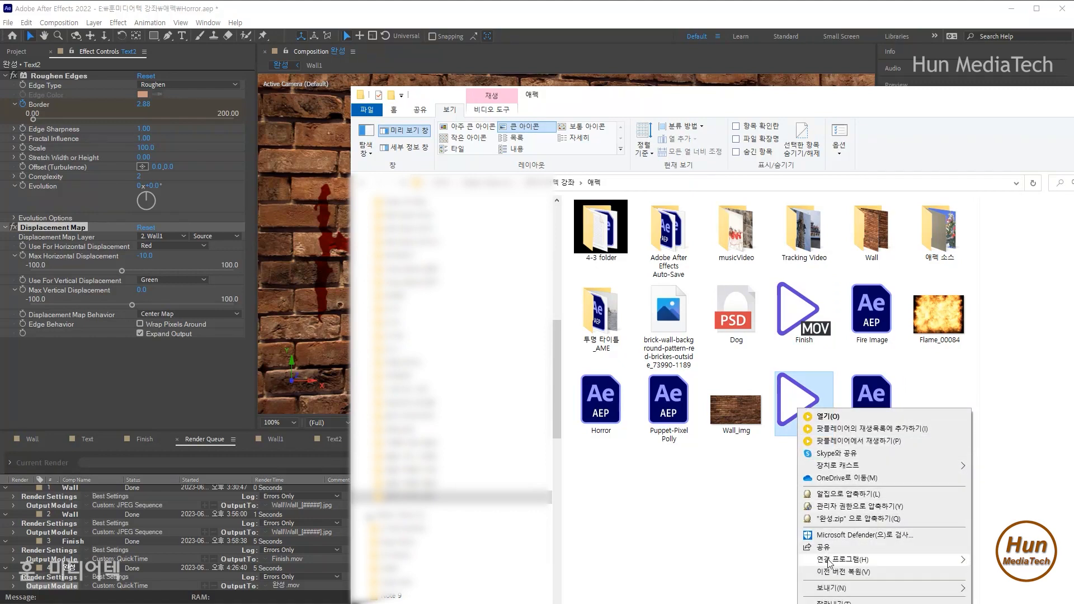
{"action": "mouse_move", "coordinate": [833, 561]}
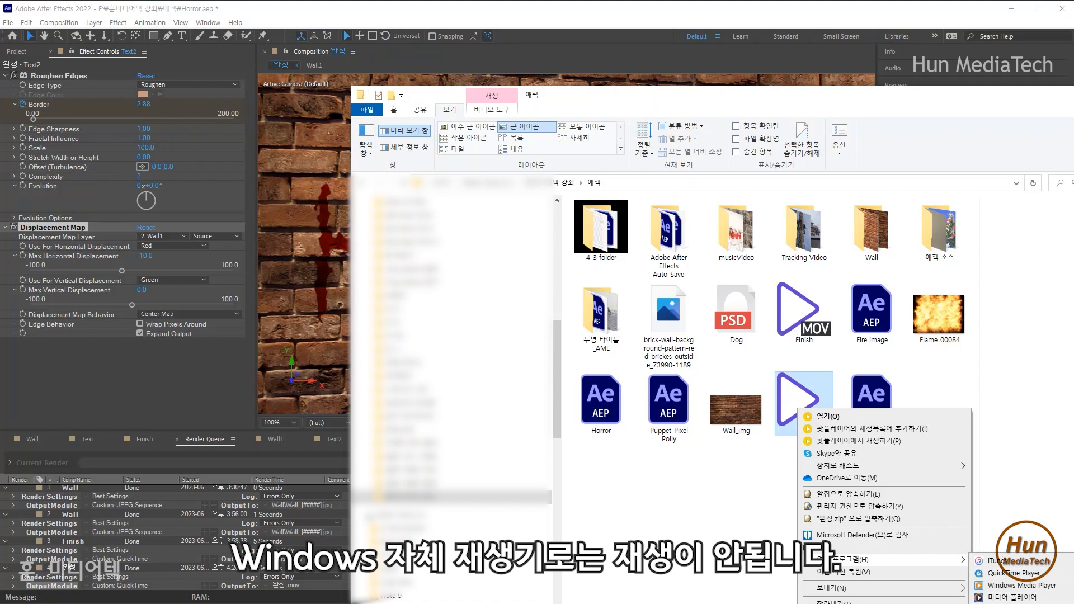
{"action": "left_click", "coordinate": [828, 417]}
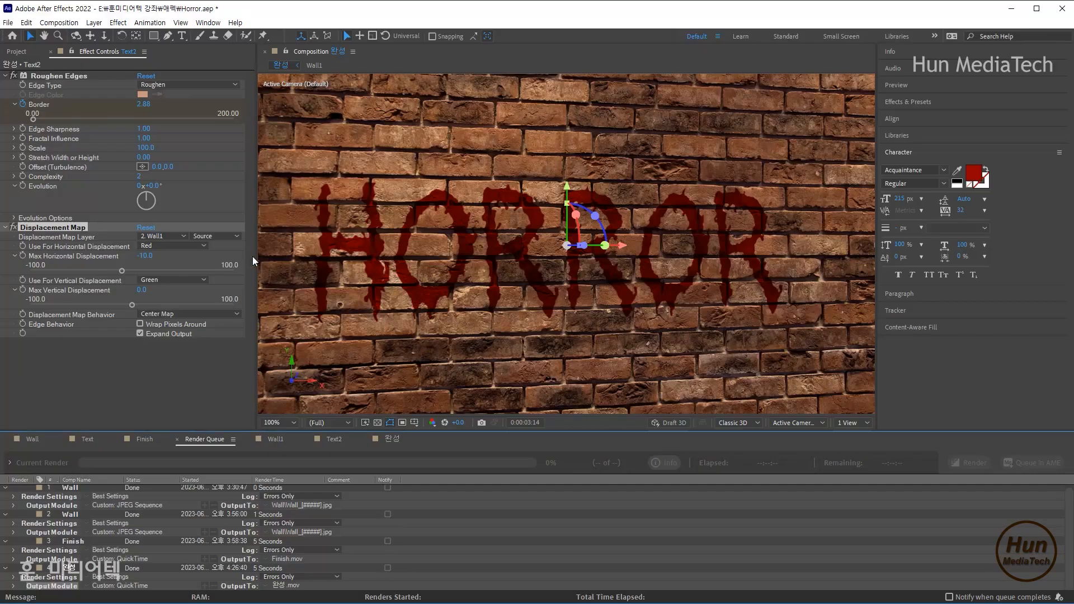
- Select Text2's Roughen Edges effect, return to the 완성 timeline, and enlarge the composition viewer downward and sideways
{"action": "left_click", "coordinate": [62, 76]}
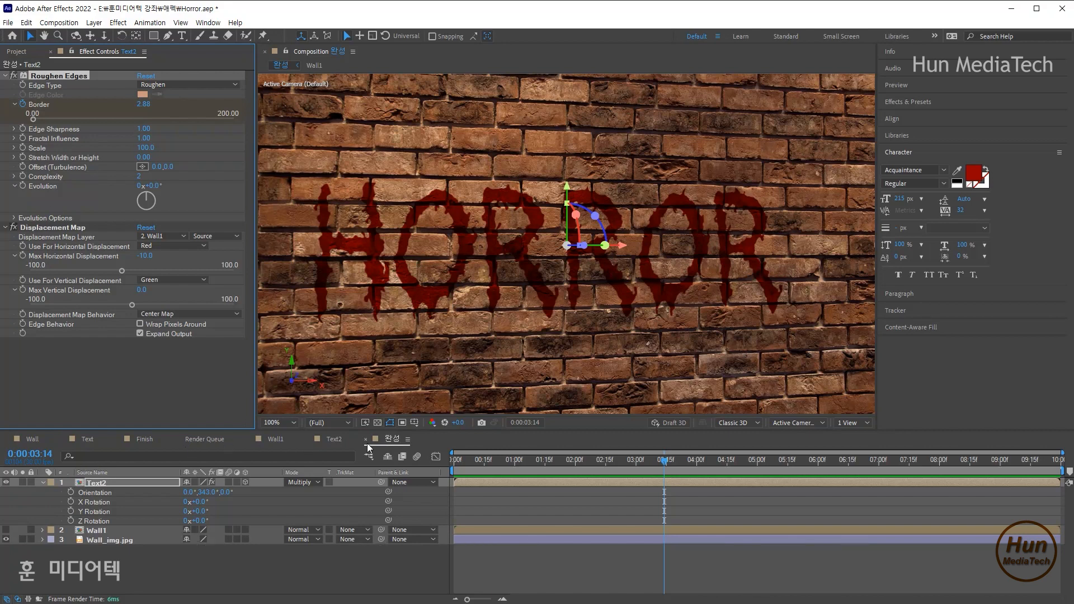
{"action": "left_click_drag", "start_coordinate": [353, 429], "coordinate": [353, 437]}
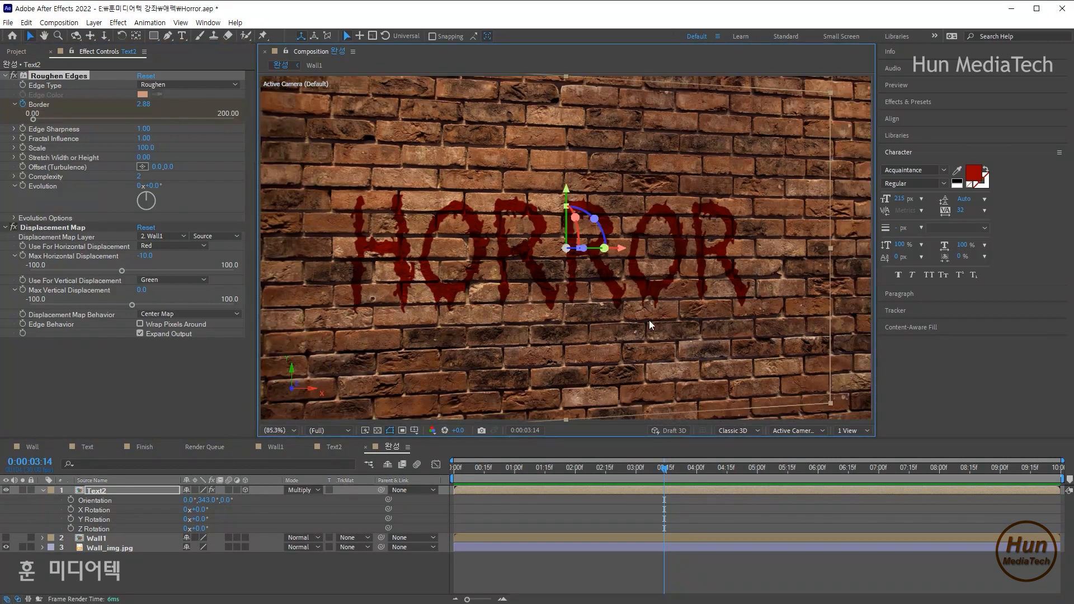
{"action": "left_click_drag", "start_coordinate": [876, 320], "coordinate": [923, 315]}
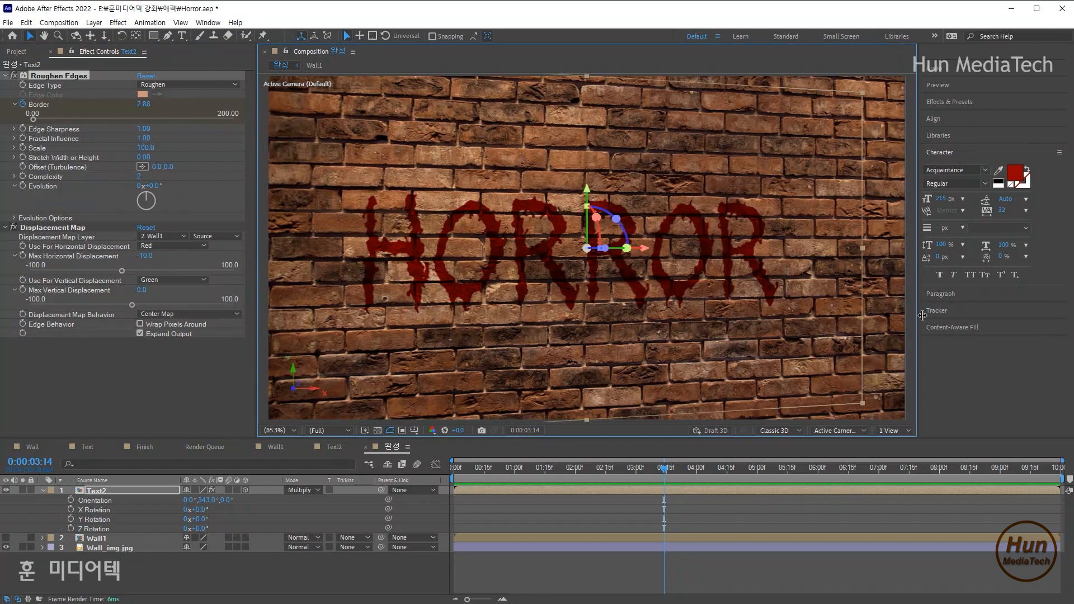